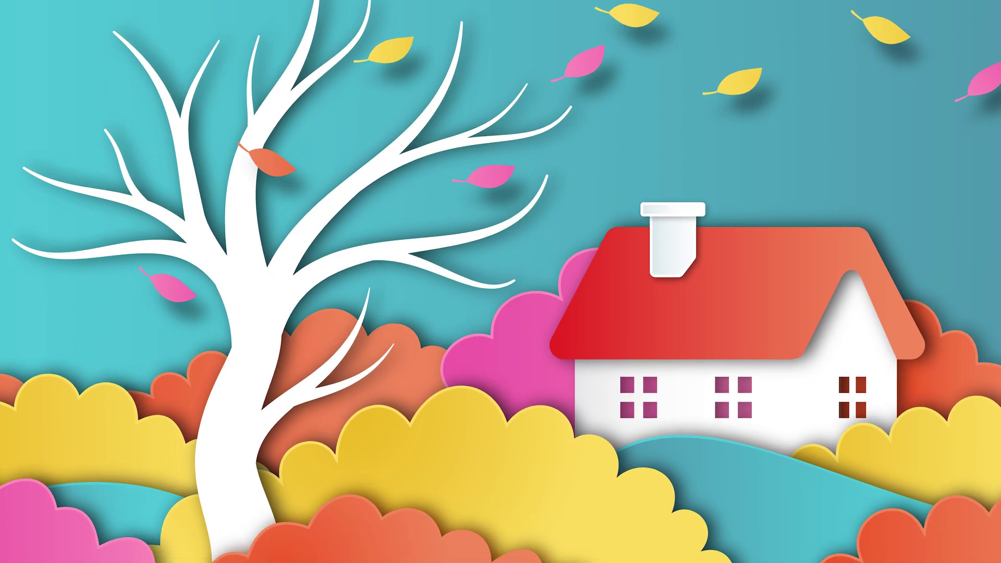
Step: Reshape the lower branch path by moving its base anchor down inside the trunk and adjusting its curve
key("a")
left_click(286, 418)
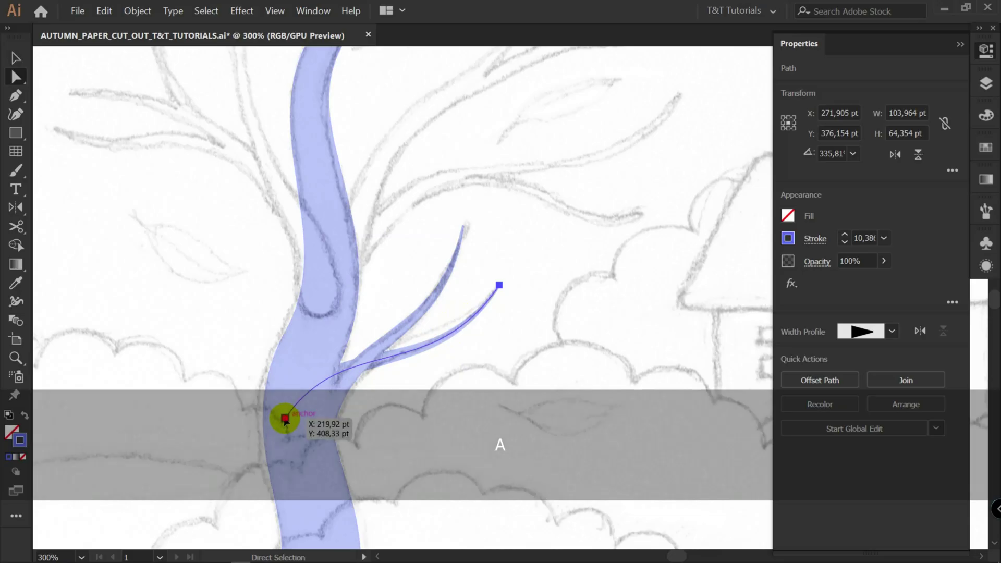
left_click_drag(286, 420, 308, 453)
left_click_drag(367, 364, 340, 321)
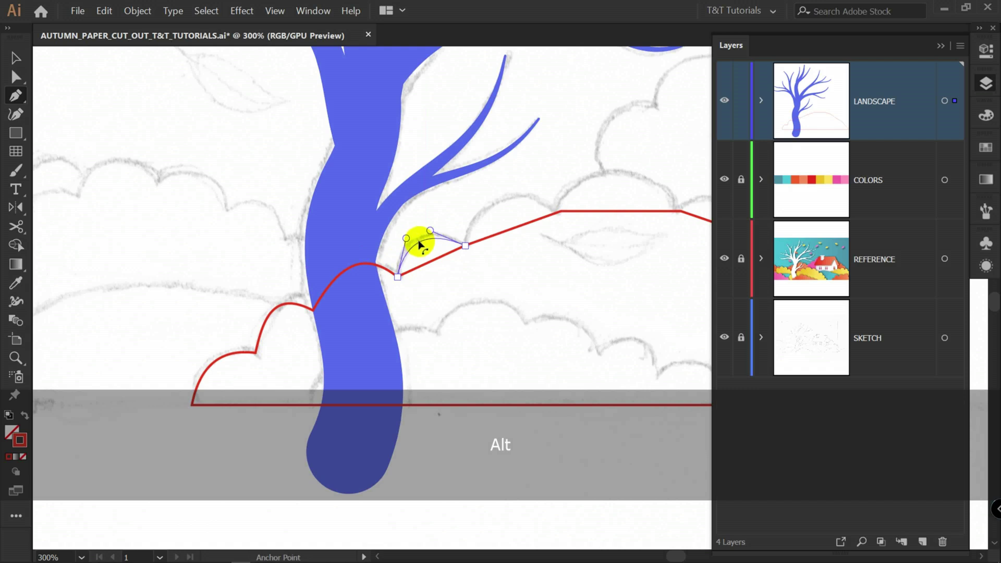
Step: Bend the straight bush outline segment beside the tree into an arc, and widen the leaf stem's end to about 3.3 pt
left_click_drag(416, 239, 494, 201)
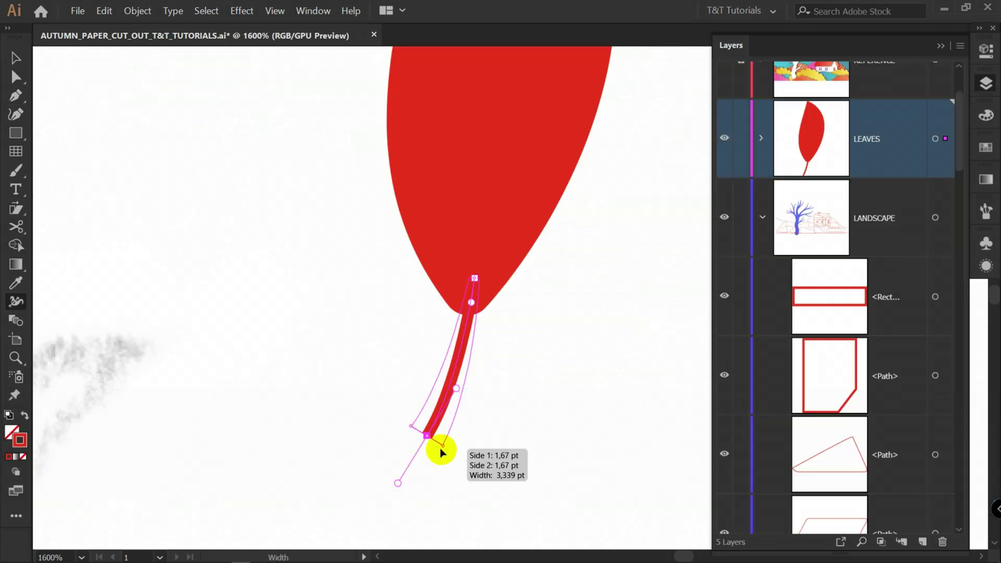
left_click_drag(440, 447, 440, 453)
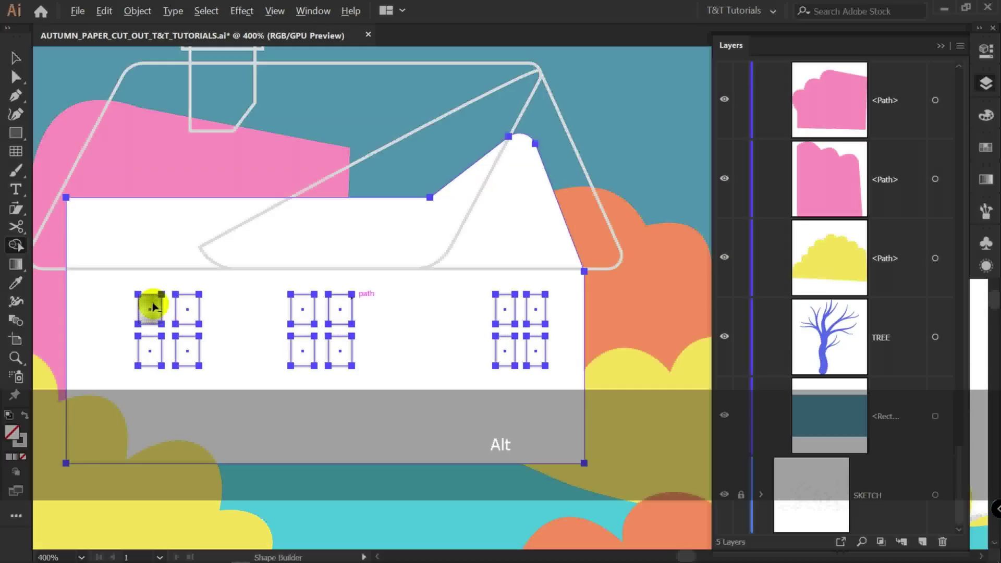
Step: Cut the four panes of the house's leftmost window out of the wall with the Shape Builder
left_click(151, 307)
left_click(188, 308)
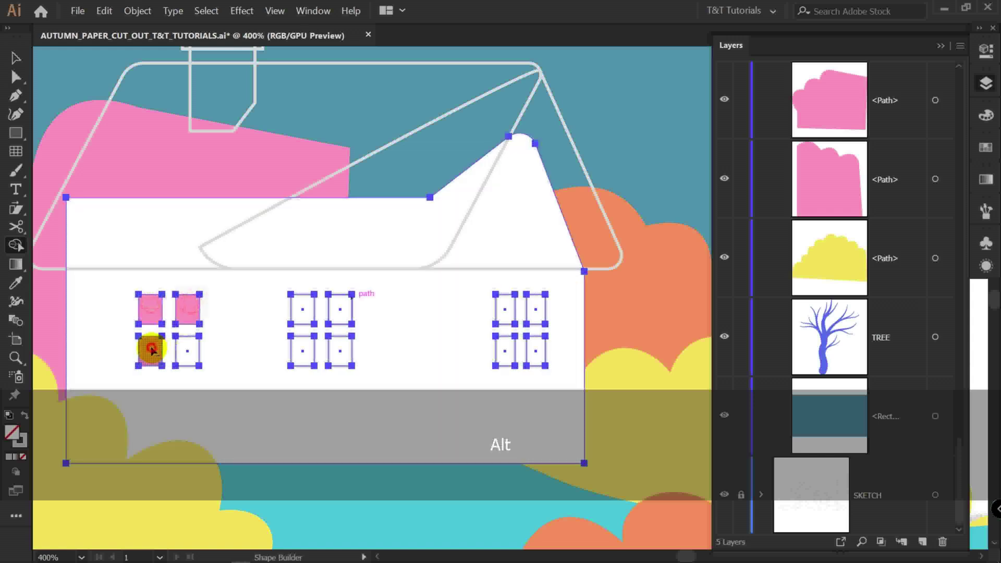
left_click(149, 349)
left_click(186, 349)
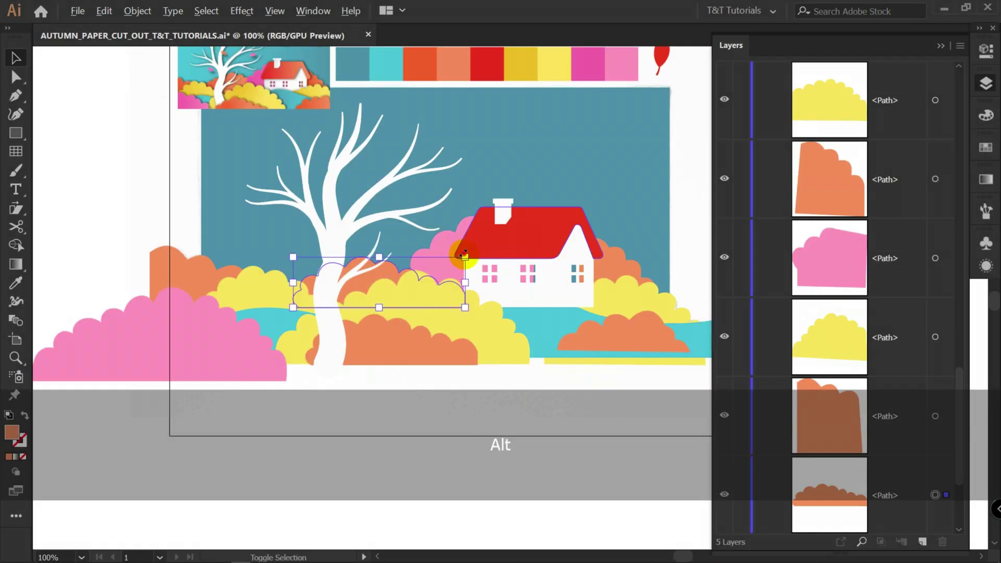
Step: Enlarge the orange bush behind the tree and shift it slightly up and to the right
left_click_drag(464, 256, 487, 237)
left_click_drag(388, 274, 396, 263)
Step: Adjust the large central bush's yellow gradient, and redraw its white-to-black gradient across the bush at 178.5°
key("g")
left_click(513, 248)
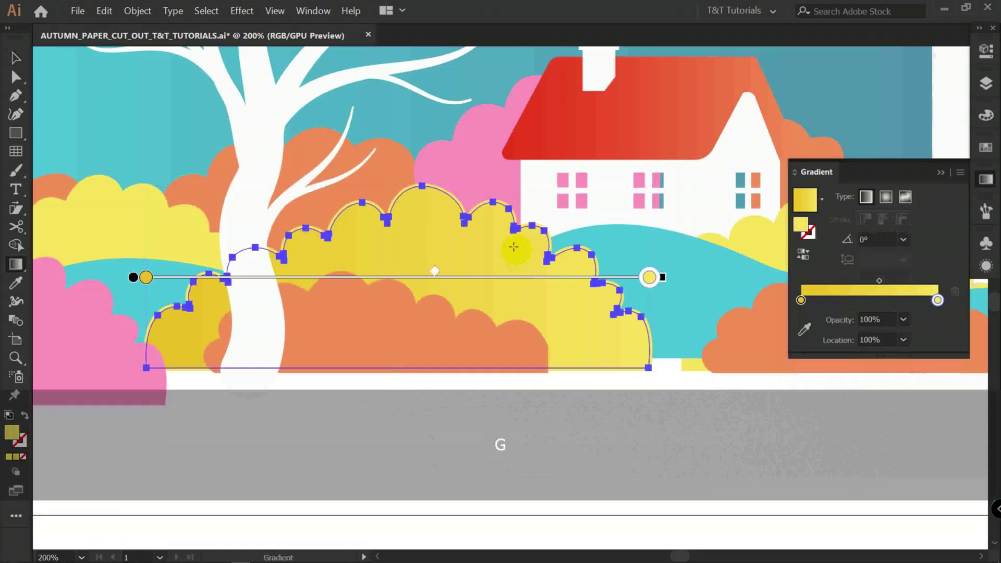
mouse_move(290, 197)
left_mouse_down()
mouse_move(503, 313)
mouse_move(474, 300)
mouse_move(522, 341)
left_mouse_up()
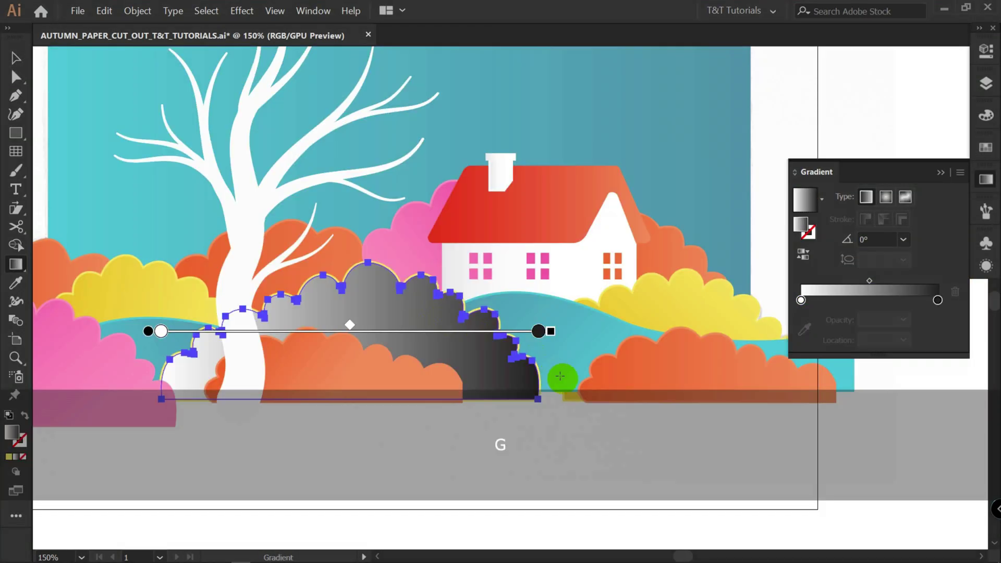
mouse_move(156, 330)
left_mouse_down()
mouse_move(284, 306)
mouse_move(224, 339)
mouse_move(233, 368)
left_mouse_up()
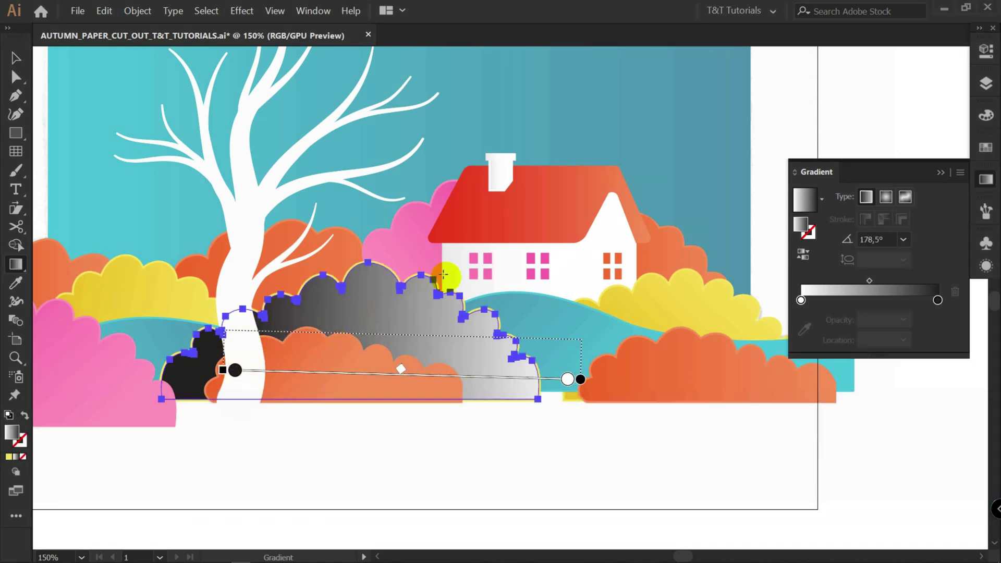
Step: Select the rightmost pink leaf together with the three yellow leaves in the sky
left_click(790, 355)
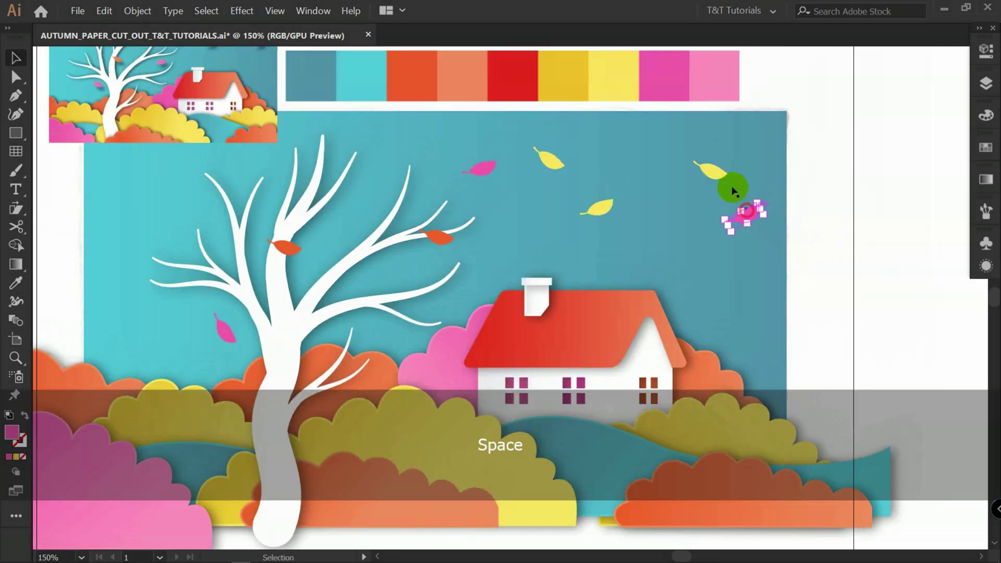
left_click(715, 168, "shift")
left_click(600, 208, "shift")
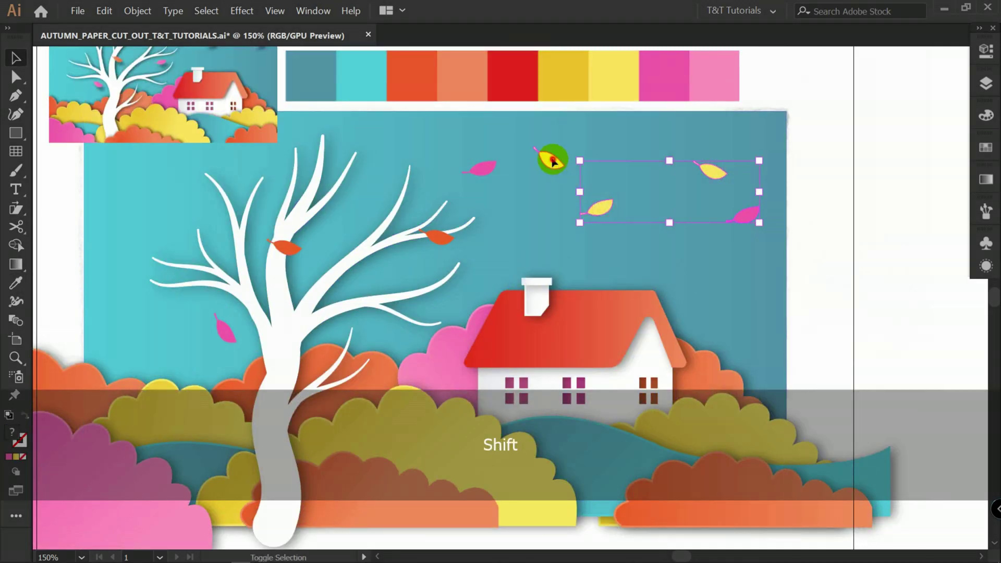
left_click(554, 162, "shift")
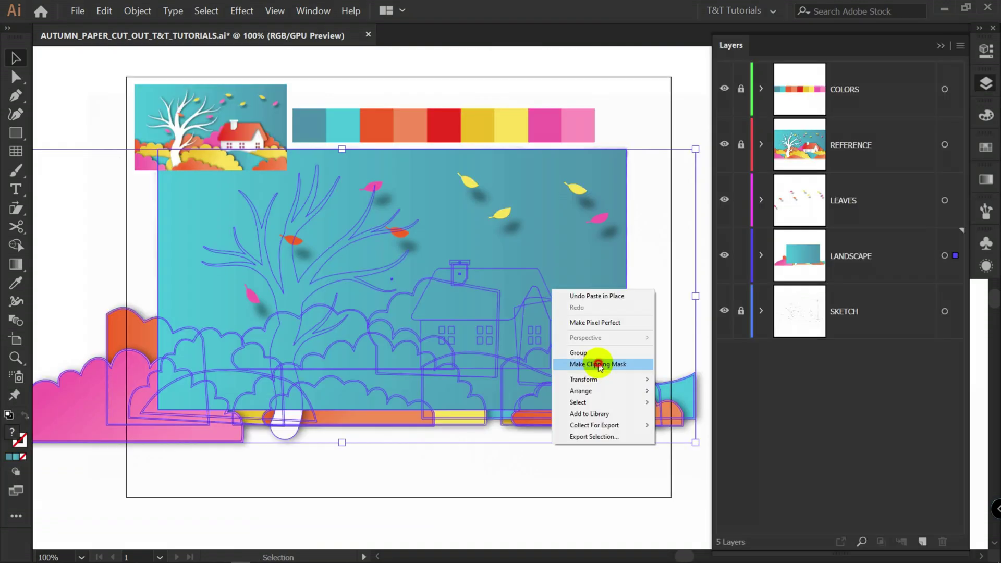
Step: Make a clipping mask that trims the landscape artwork to the background rectangle
left_click(598, 364)
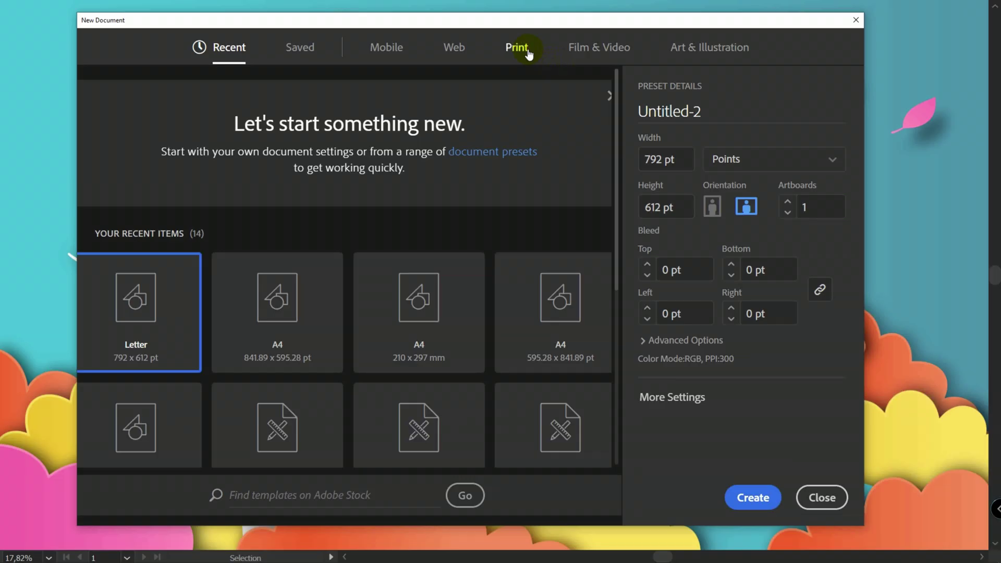
Step: Create a new document from the A4 print preset in landscape orientation with RGB Color mode
left_click(528, 54)
left_click(285, 144)
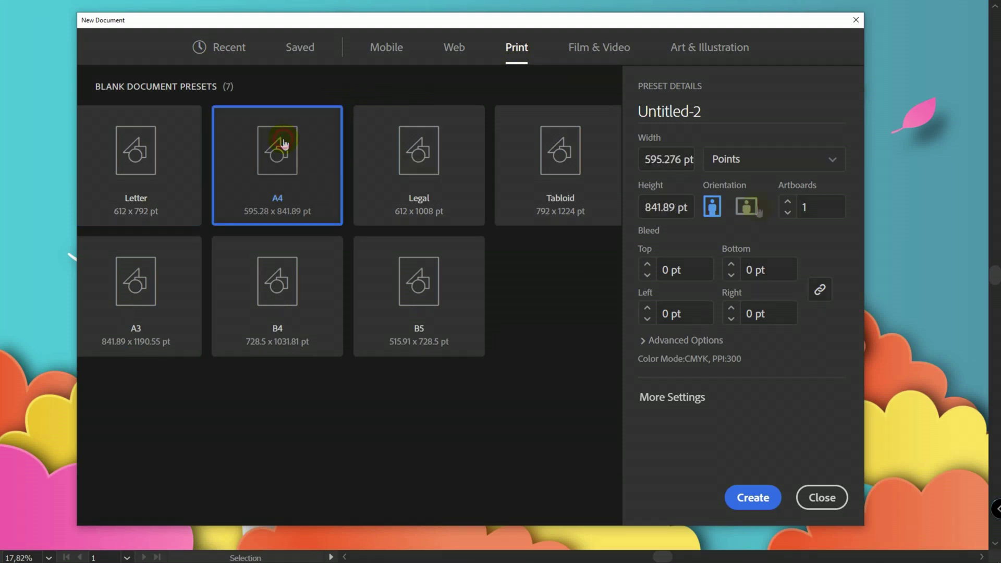
left_click(747, 207)
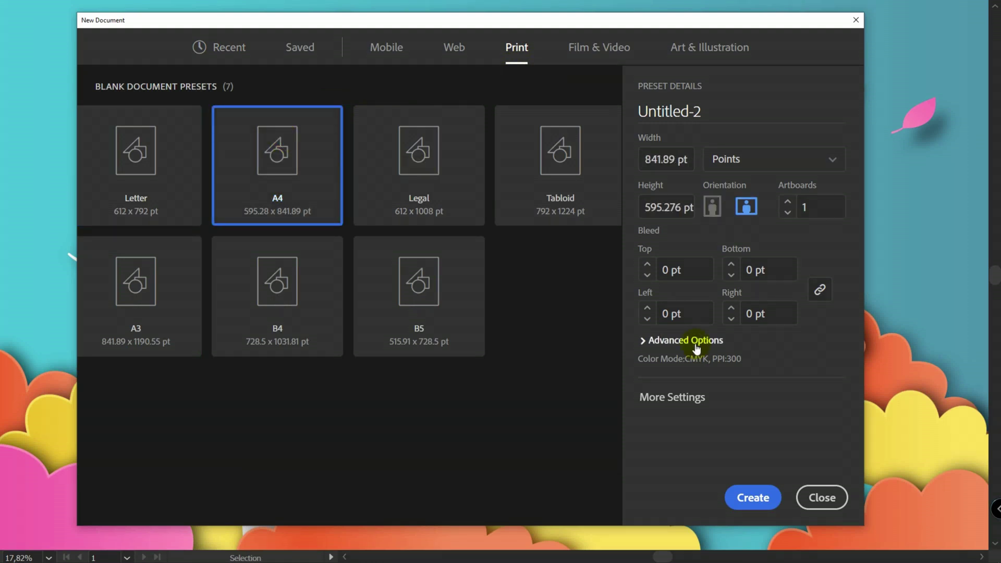
left_click(696, 342)
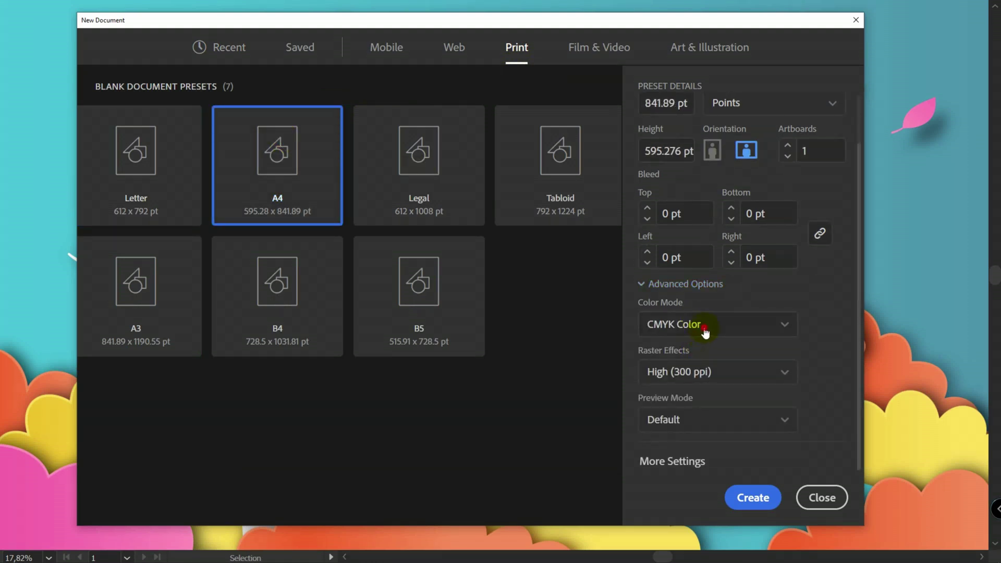
left_click(705, 332)
left_click(696, 350)
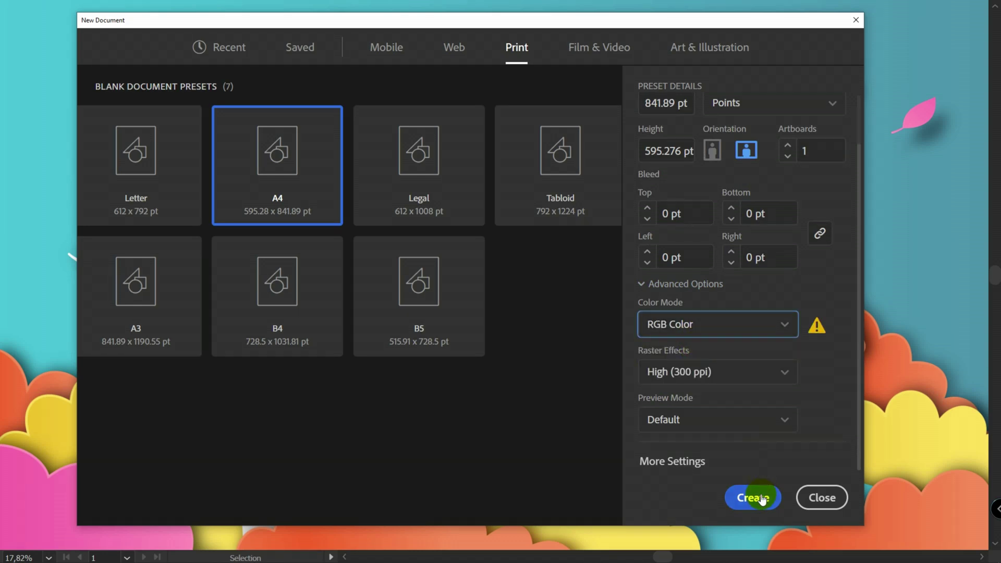
left_click(762, 500)
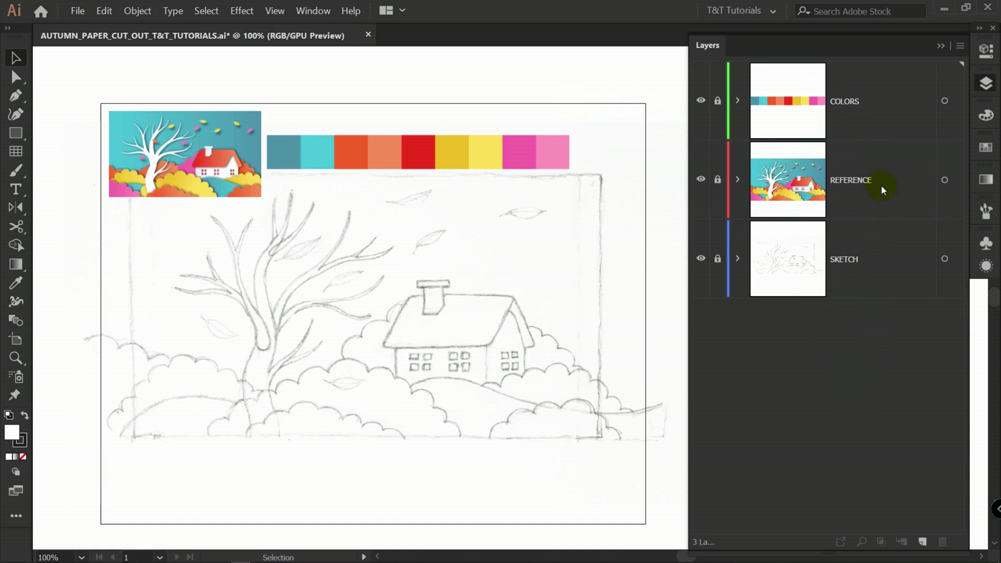
Step: Add a new layer named LANDSCAPE above the COLORS, REFERENCE and SKETCH layers
left_click(925, 544)
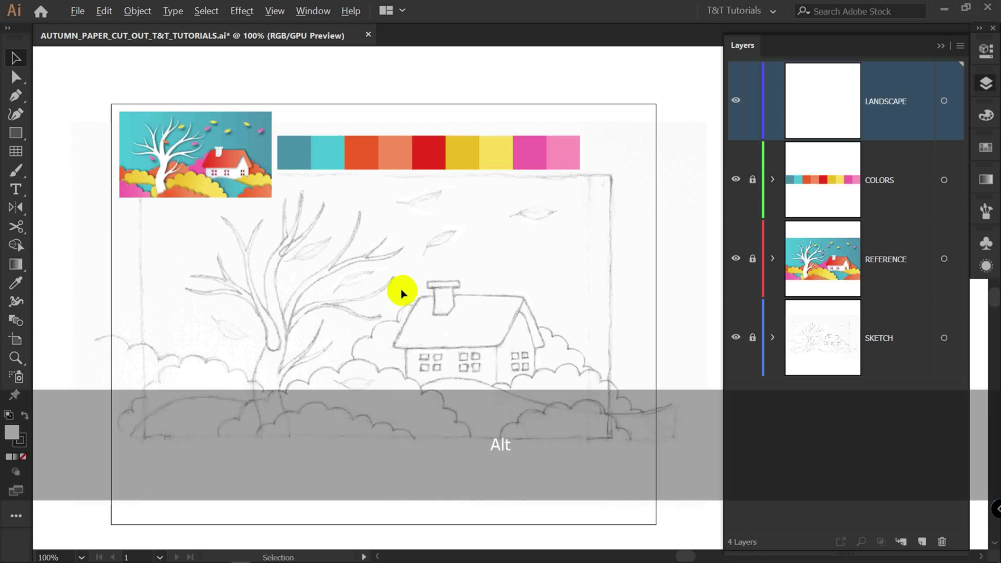
Step: Activate the Pen tool and remove the fill for tracing the tree sketch
scroll(263, 302, "up", 1)
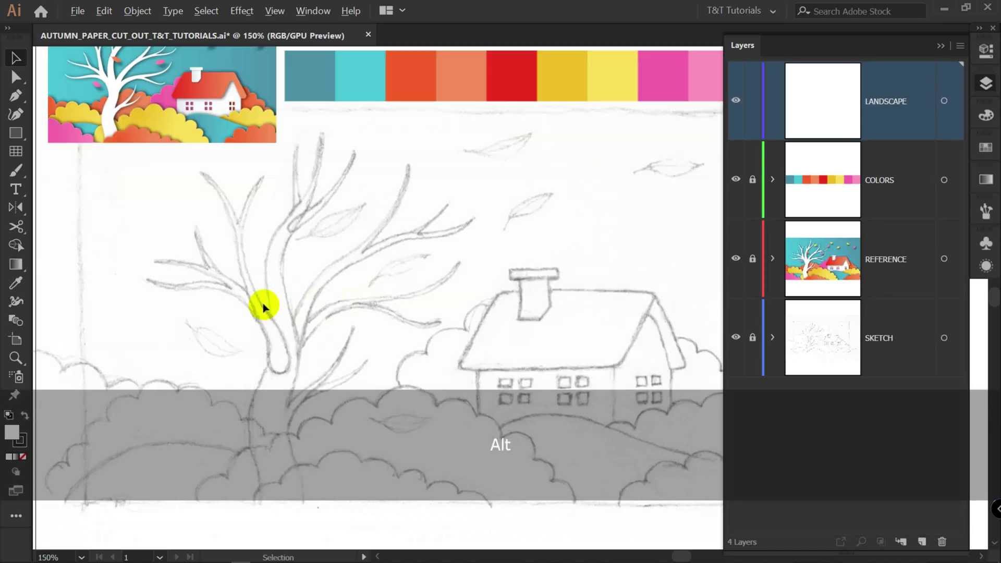
key("space")
left_click_drag(264, 302, 462, 239)
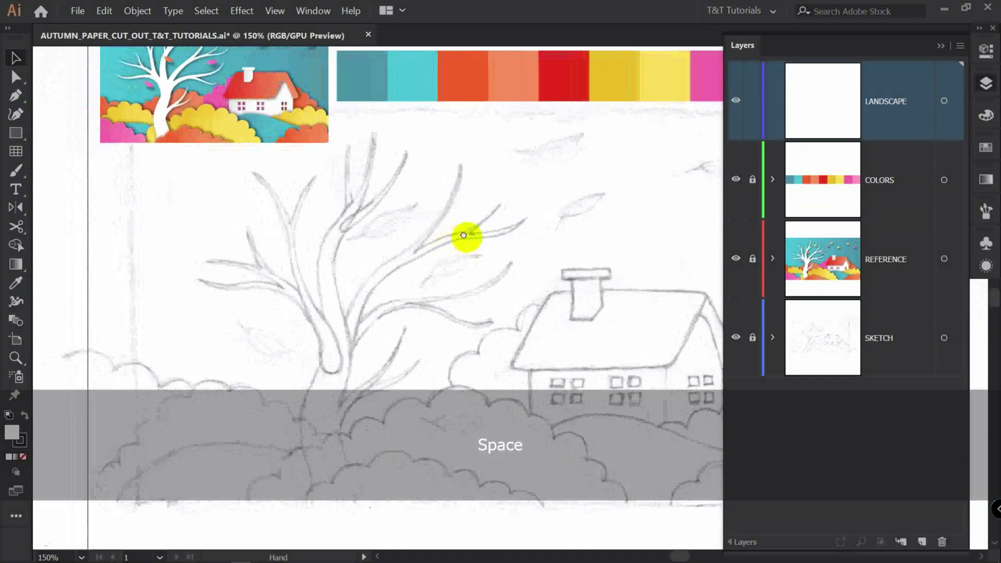
key("p")
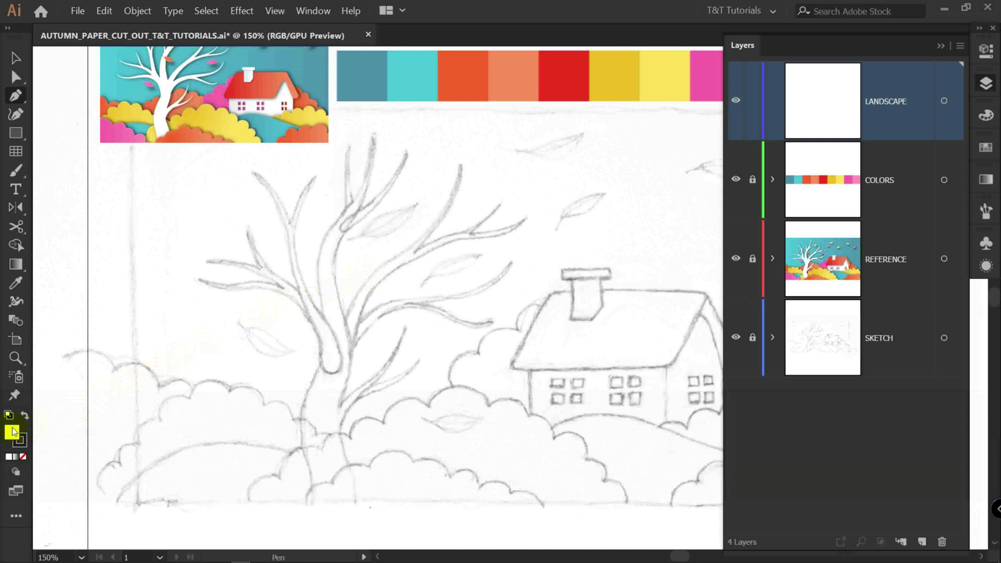
left_click(23, 457)
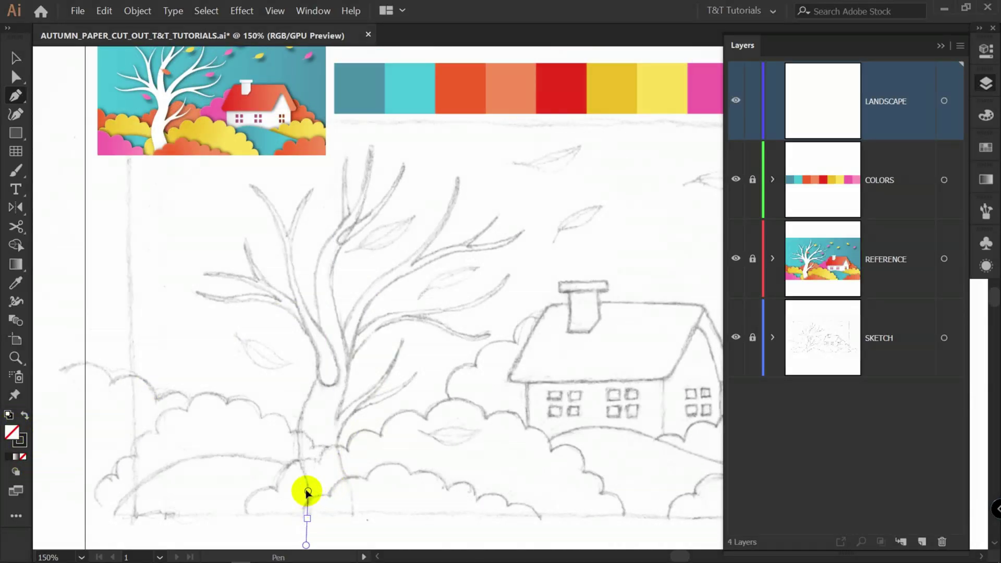
Step: Trace the trunk as a closed outline, up one side to the tallest branch tip and back down to the ground
left_click_drag(299, 420, 309, 402)
left_click_drag(322, 335, 317, 307)
left_click_drag(319, 259, 327, 239)
left_click_drag(369, 151, 371, 114)
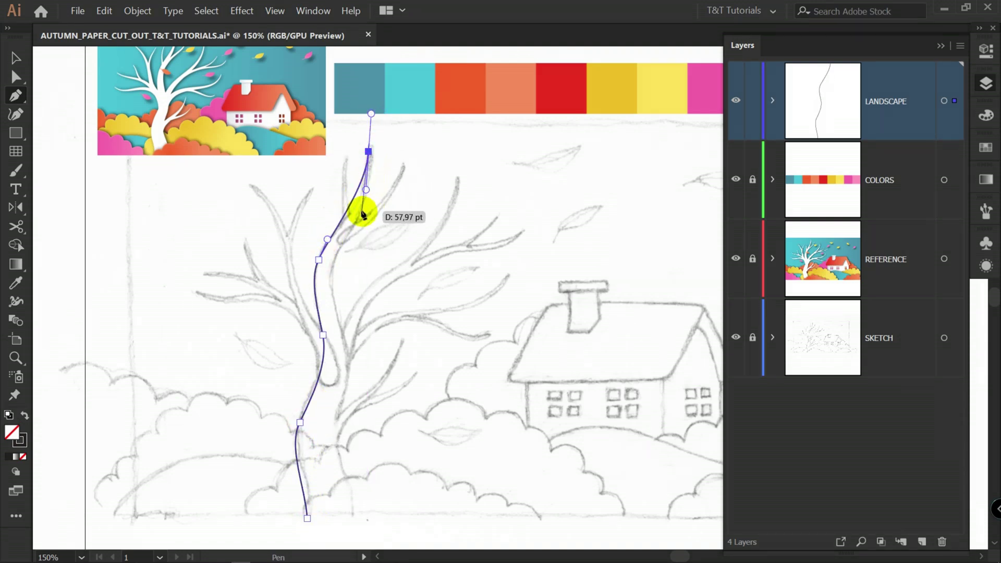
left_click_drag(361, 211, 350, 231)
left_click_drag(334, 301, 341, 327)
left_click_drag(342, 407, 333, 424)
left_click_drag(354, 514, 356, 529)
left_click_drag(356, 529, 325, 489)
Step: Swap the trunk outline's stroke and fill to make it solid black, and delete the shape
left_click(25, 415)
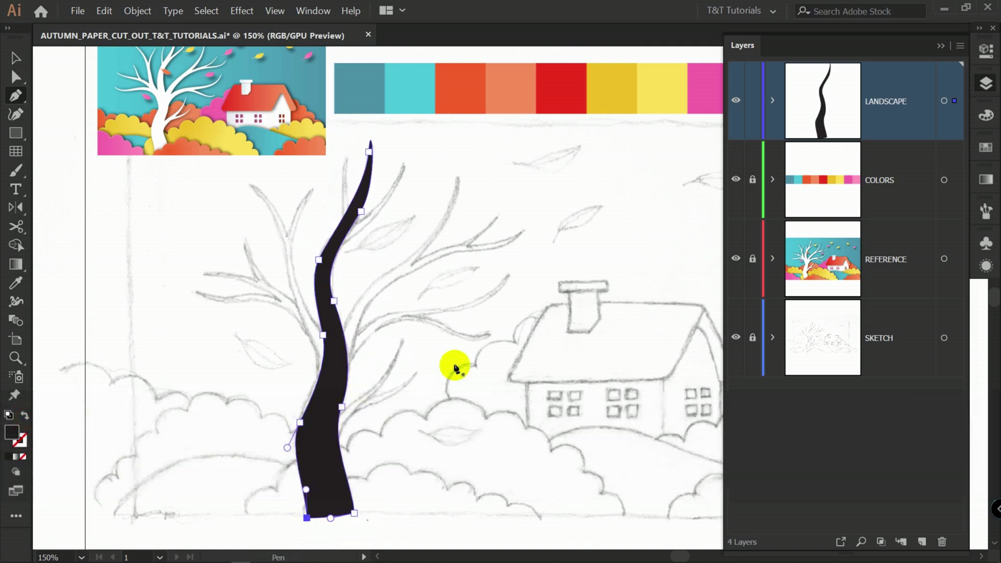
key("Delete")
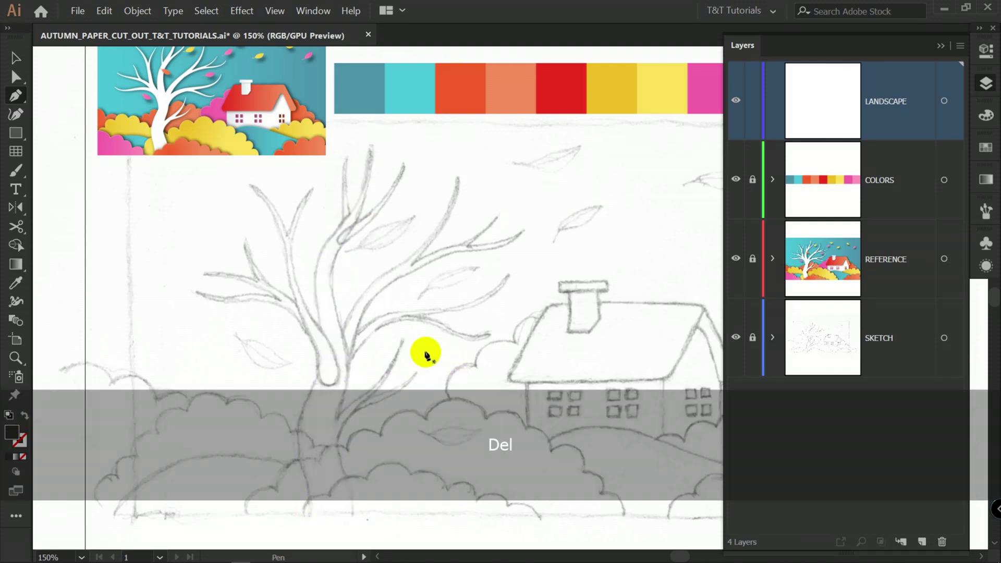
Step: Draw a single open curved path with the Pen tool along the trunk's centre, from the ground to the tallest branch tip
left_click_drag(335, 510, 335, 510)
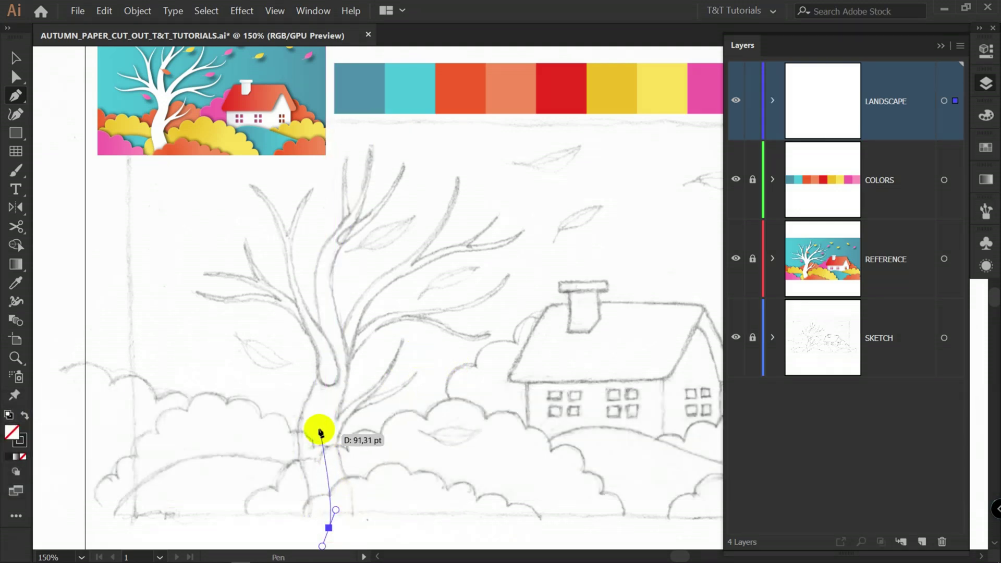
left_click_drag(317, 422, 331, 373)
left_click_drag(323, 267, 338, 222)
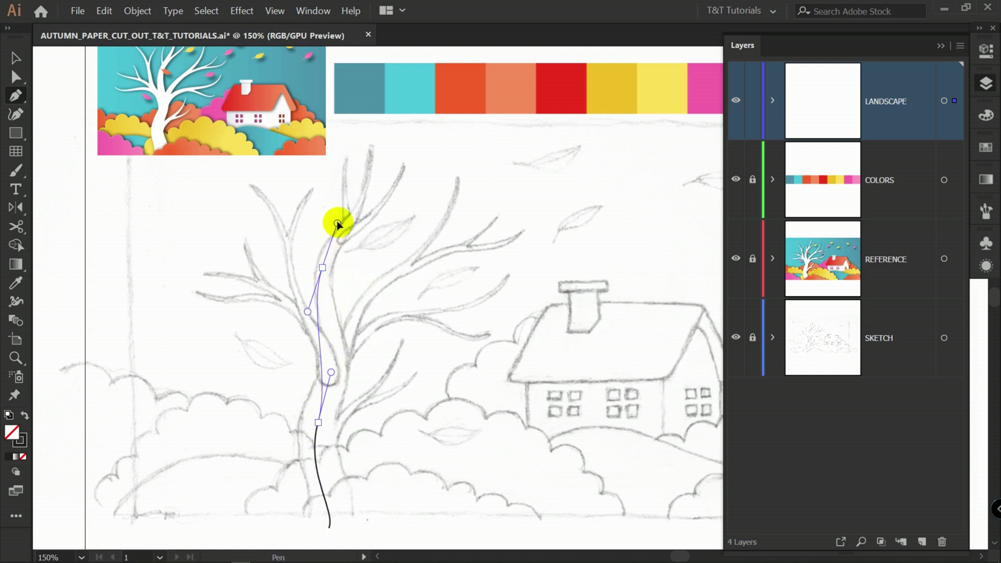
left_click_drag(371, 148, 374, 98)
key("shift")
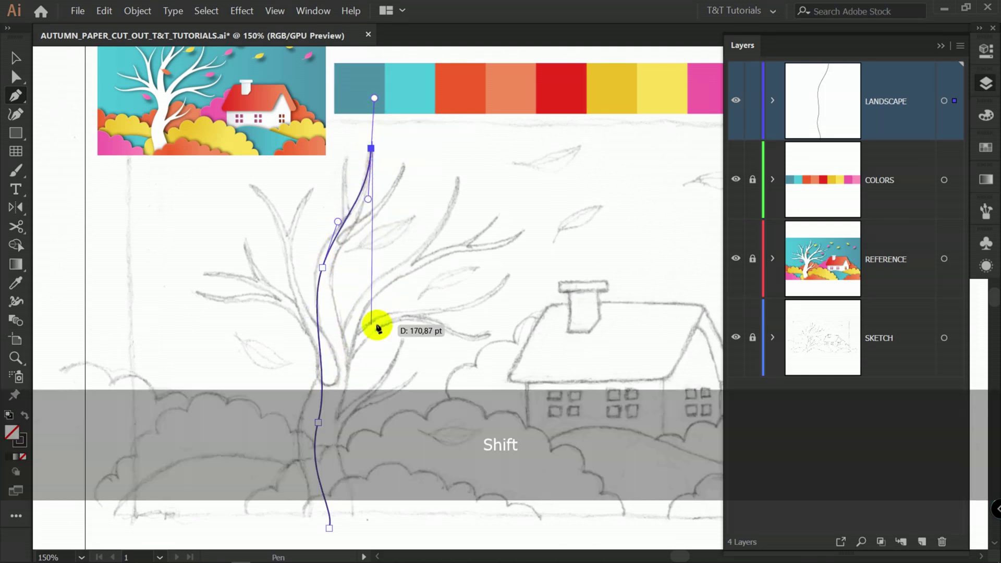
Step: Widen the trunk path at its base with the Width tool to match the sketched trunk
key("shift+w")
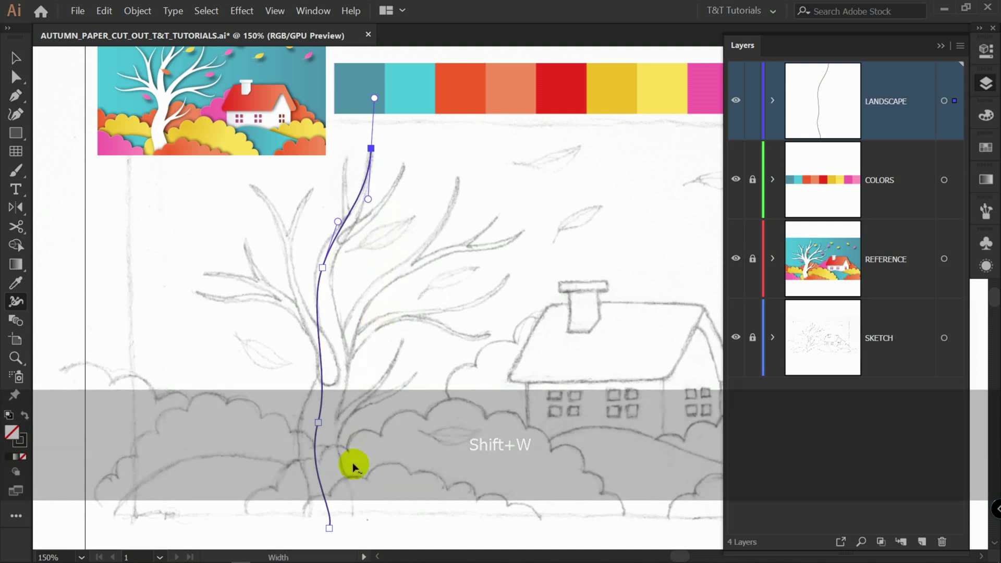
left_click_drag(331, 529, 369, 504)
Step: Try narrowing the trunk's upper part and widening its lower part with the Width tool, and undo these changes
left_click_drag(354, 270, 340, 274)
left_click_drag(336, 427, 375, 420)
key("ctrl+z")
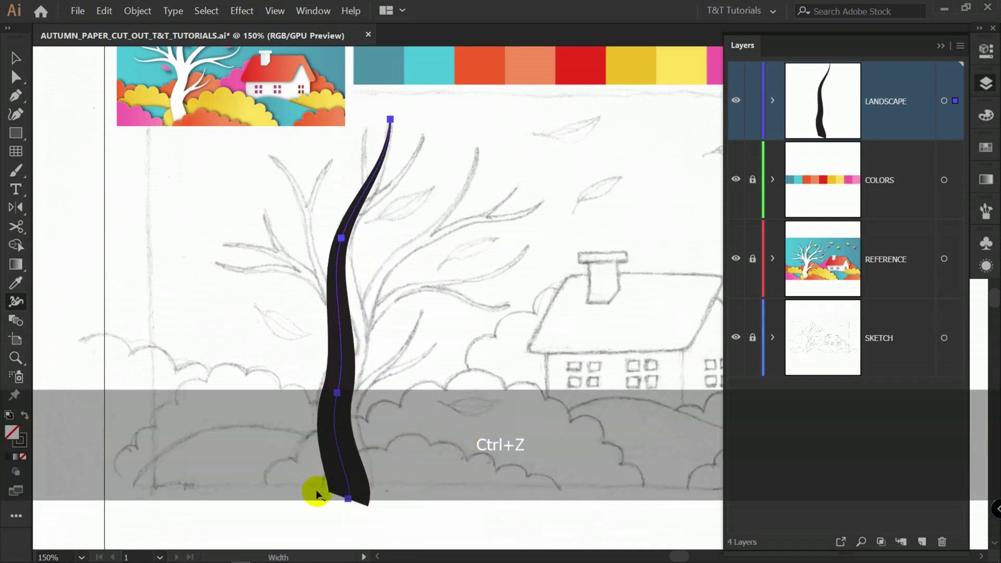
Step: Select the trunk path and open its stroke options to give it rounded end caps
left_click_drag(405, 153, 376, 212)
scroll(399, 187, "up", 1)
scroll(398, 186, "up", 3)
left_click(343, 247)
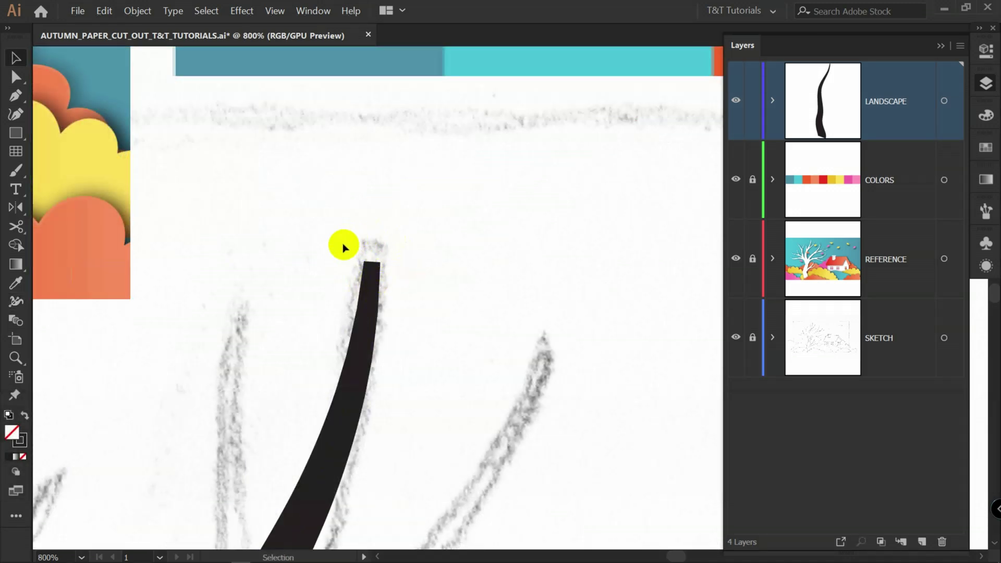
left_click(373, 290)
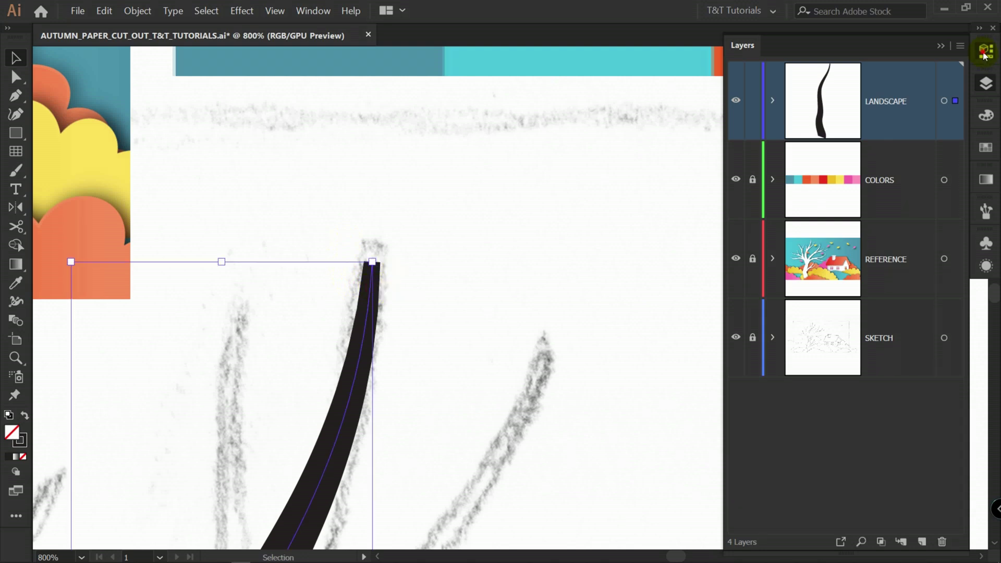
left_click(983, 54)
left_click(815, 239)
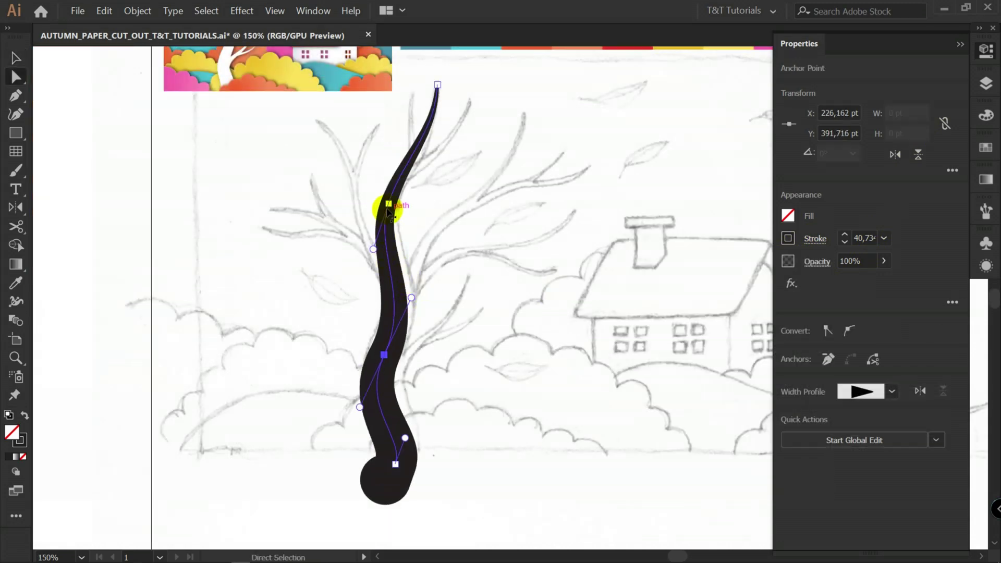
Step: Adjust the trunk path's anchor points and direction handles so its curve follows the sketched trunk, and deselect it
left_click_drag(388, 203, 392, 203)
left_click_drag(377, 249, 372, 258)
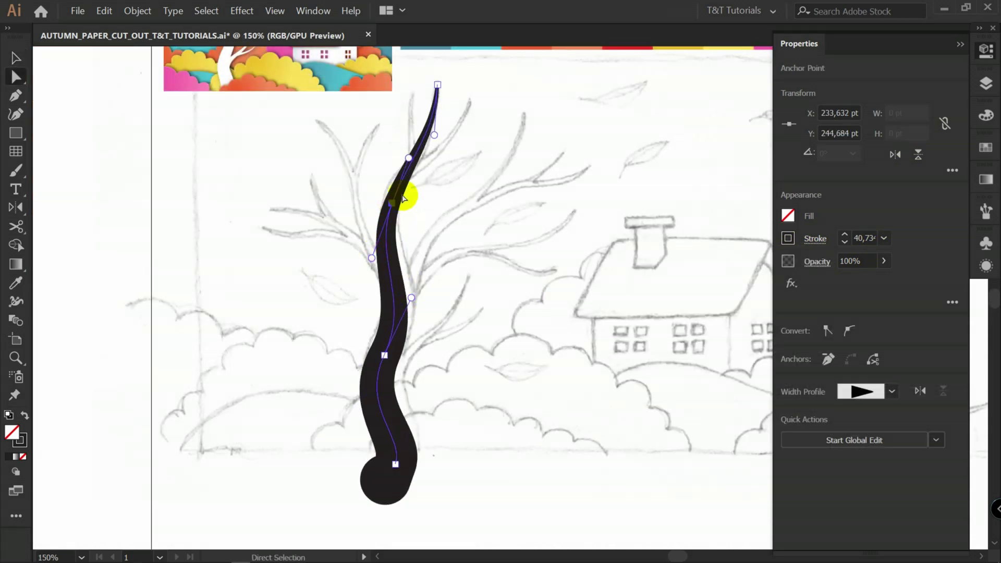
left_click_drag(392, 204, 391, 189)
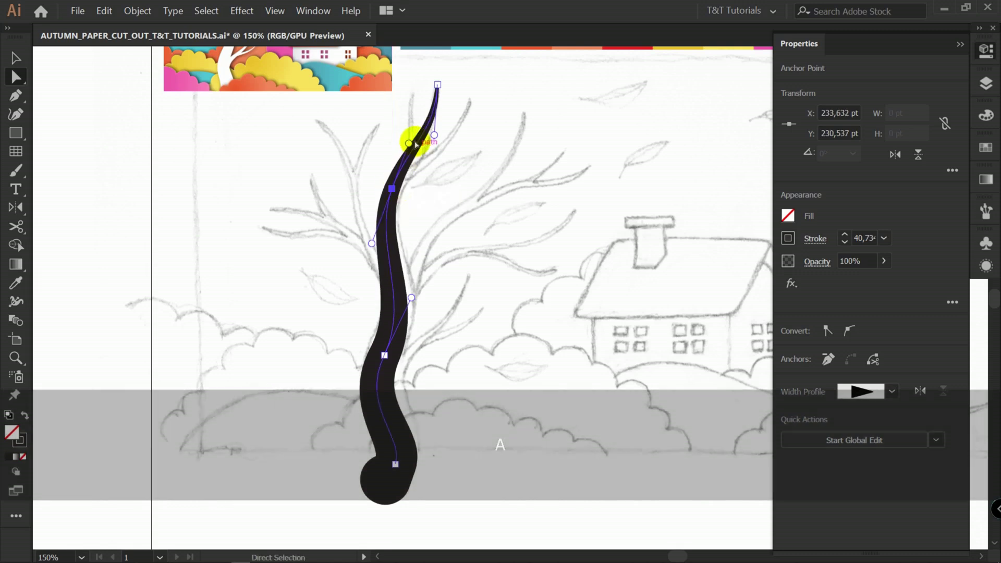
left_click_drag(416, 144, 403, 193)
left_click_drag(387, 357, 390, 354)
left_click(702, 165)
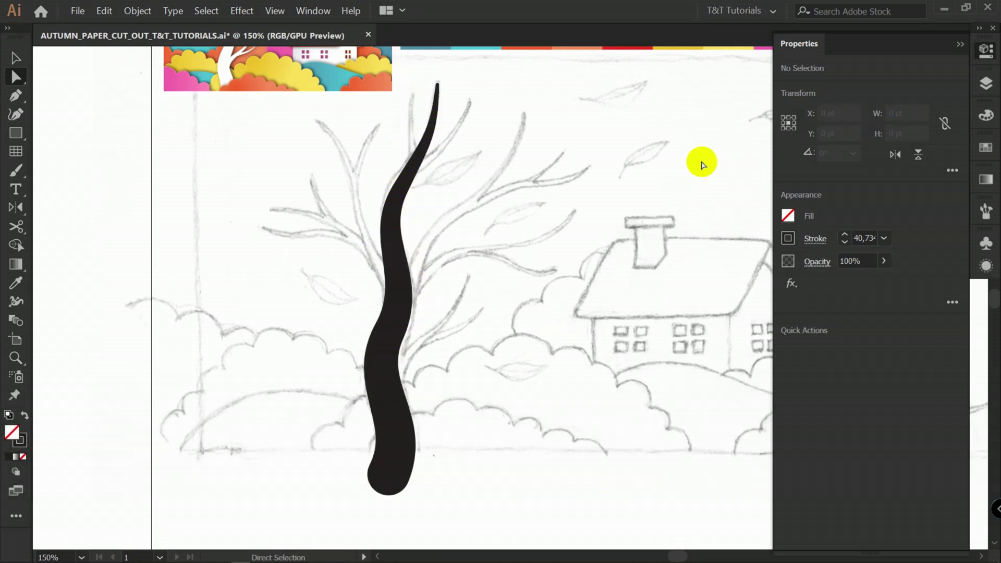
Step: Move the SKETCH layer to the top of the layer stack, above LANDSCAPE
key("F7")
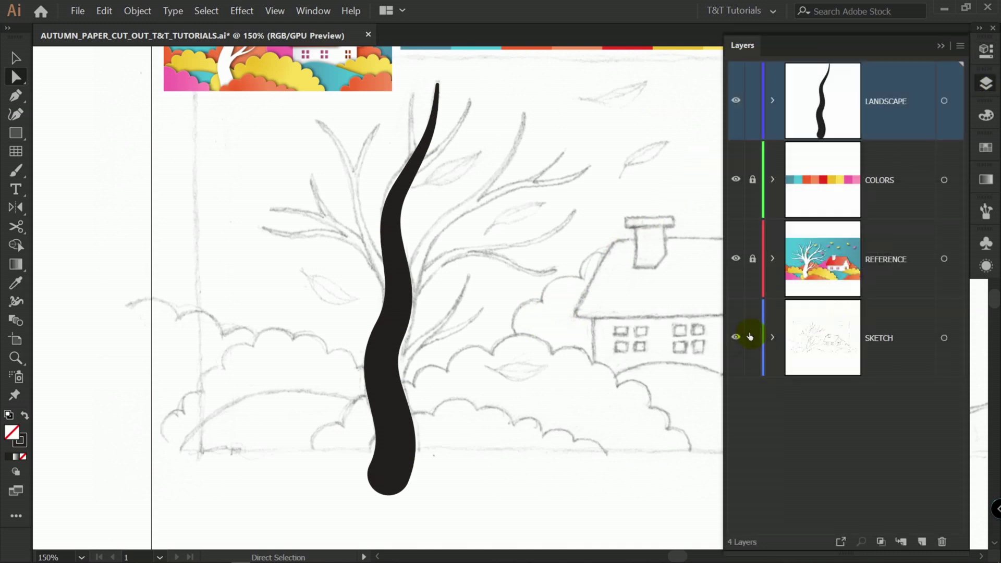
left_click(879, 343)
left_click_drag(880, 344, 878, 132)
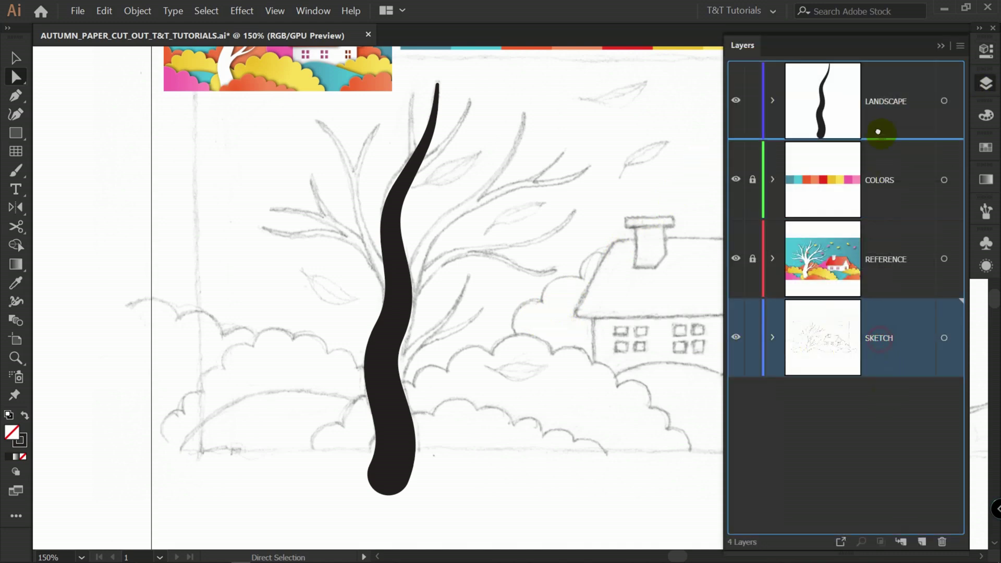
left_click_drag(895, 61, 894, 65)
key("F7")
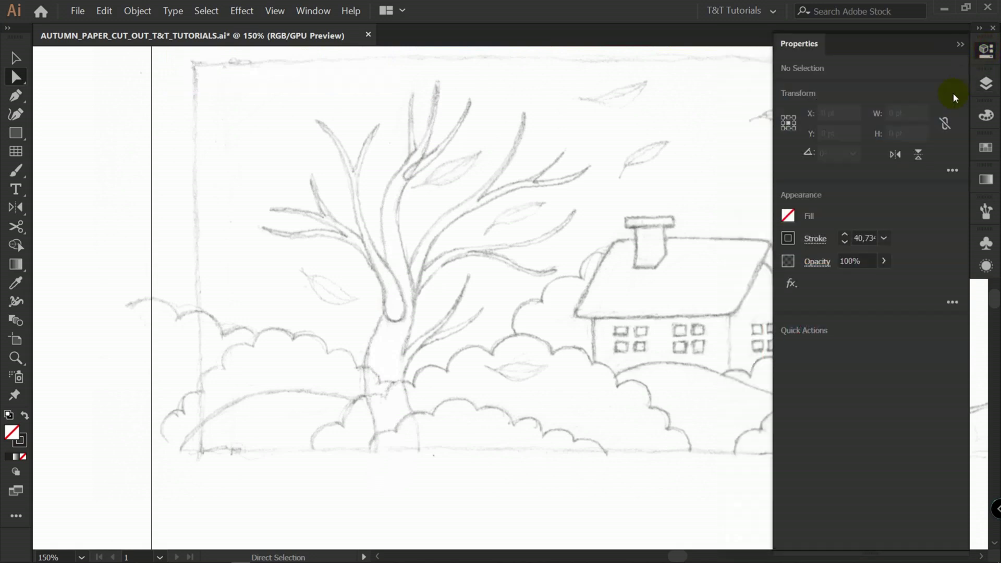
Step: Select the sketch and lower its opacity so the artwork beneath shows through
key("ctrl+a")
left_click(884, 261)
mouse_move(884, 280)
left_mouse_down()
mouse_move(850, 279)
mouse_move(862, 281)
left_mouse_up()
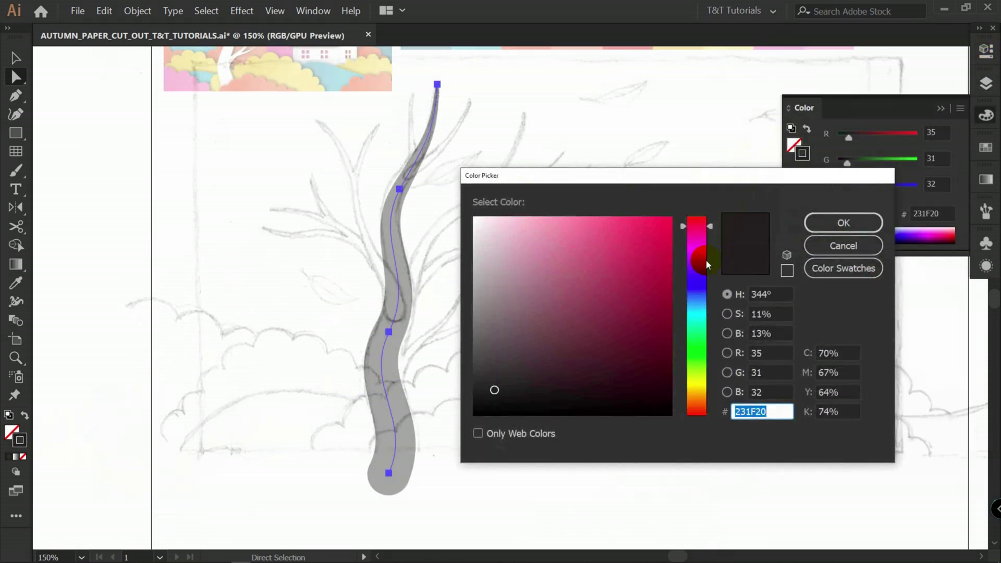
Step: Change the trunk path's stroke colour from the dark default to a bright blue
left_click_drag(707, 298, 707, 291)
left_click(609, 230)
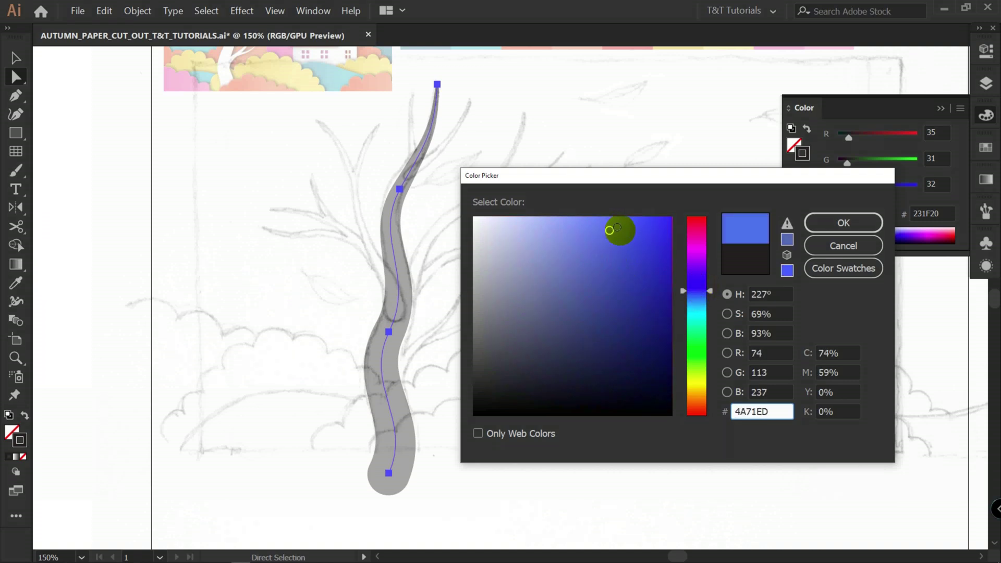
left_click(843, 223)
Step: Convert the trunk's variable-width stroke into a filled shape with Expand Appearance
key("v")
key("F7")
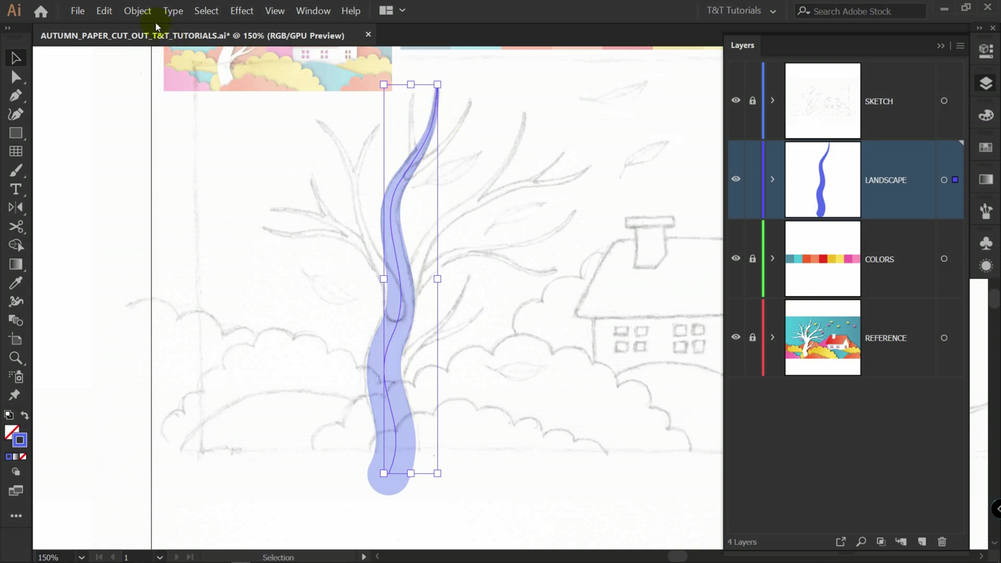
left_click(137, 12)
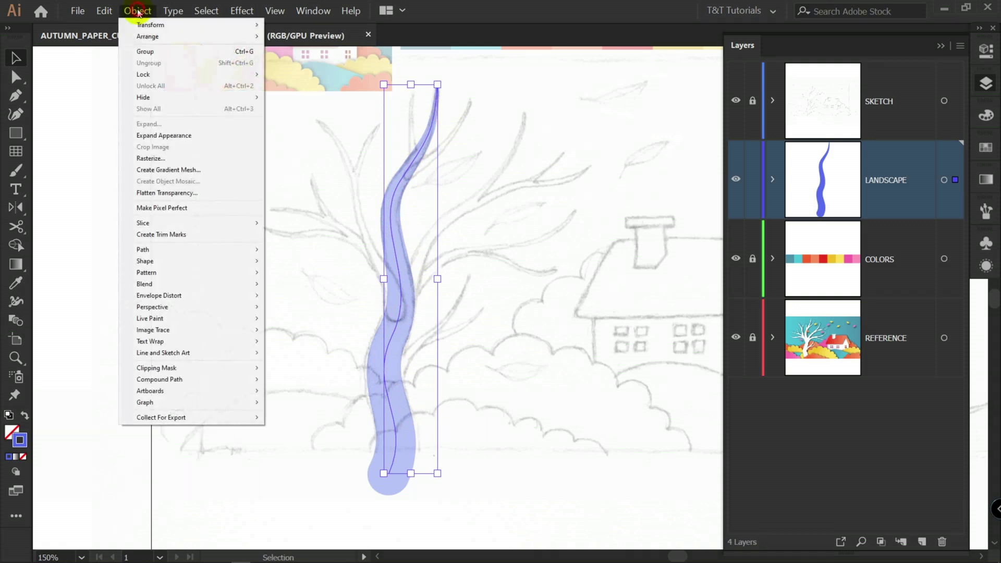
left_click(163, 134)
Step: Draw a curved three-point Pen path for the lowest right-hand branch, from inside the trunk to the upper twig's tip
key("p")
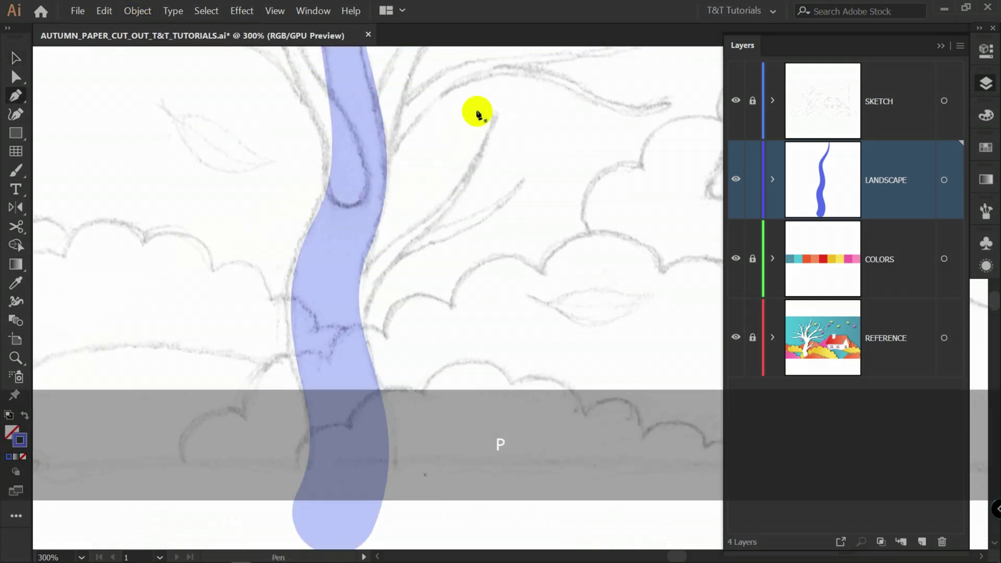
left_click_drag(351, 349, 355, 299)
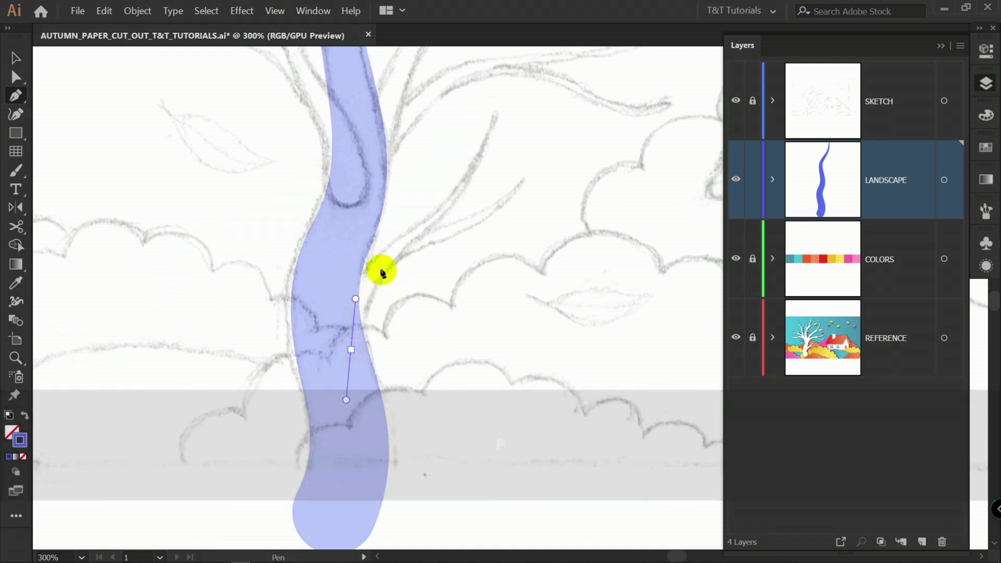
left_click_drag(431, 219, 475, 176)
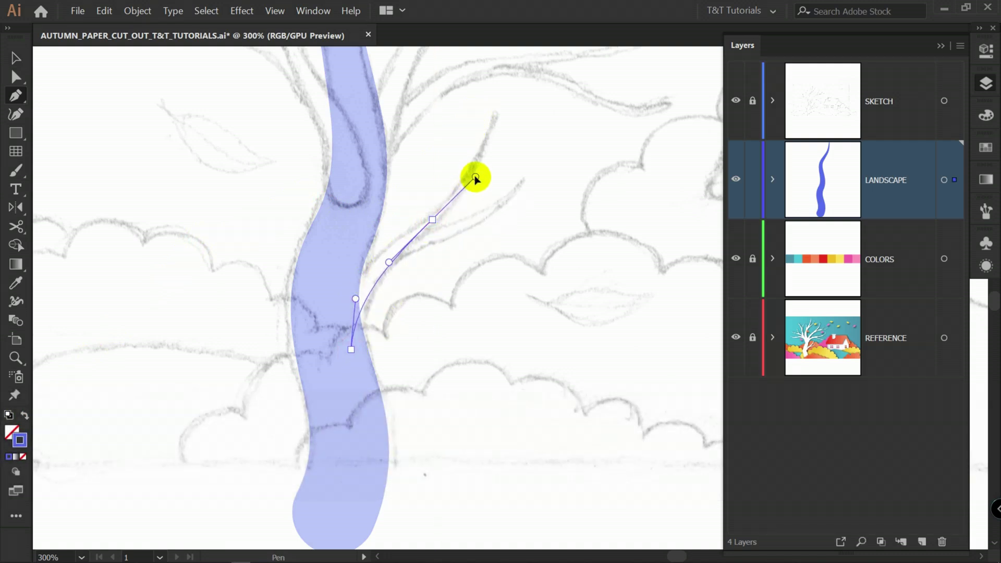
left_click_drag(491, 116, 495, 74)
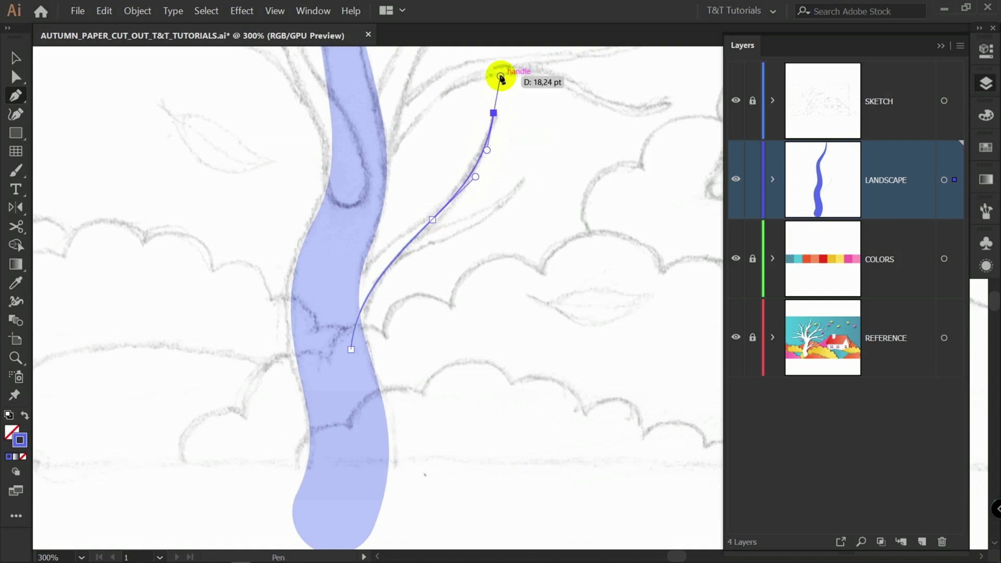
Step: Widen the lowest branch path at its base with the Width tool and give its stroke round caps
key("shift+w")
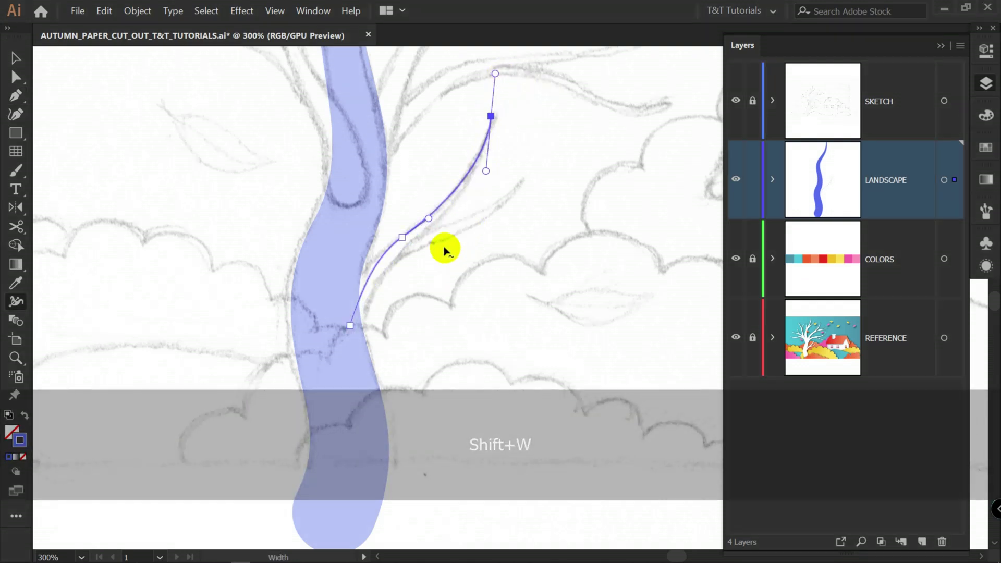
left_click_drag(351, 329, 358, 331)
key("v")
left_click(985, 51)
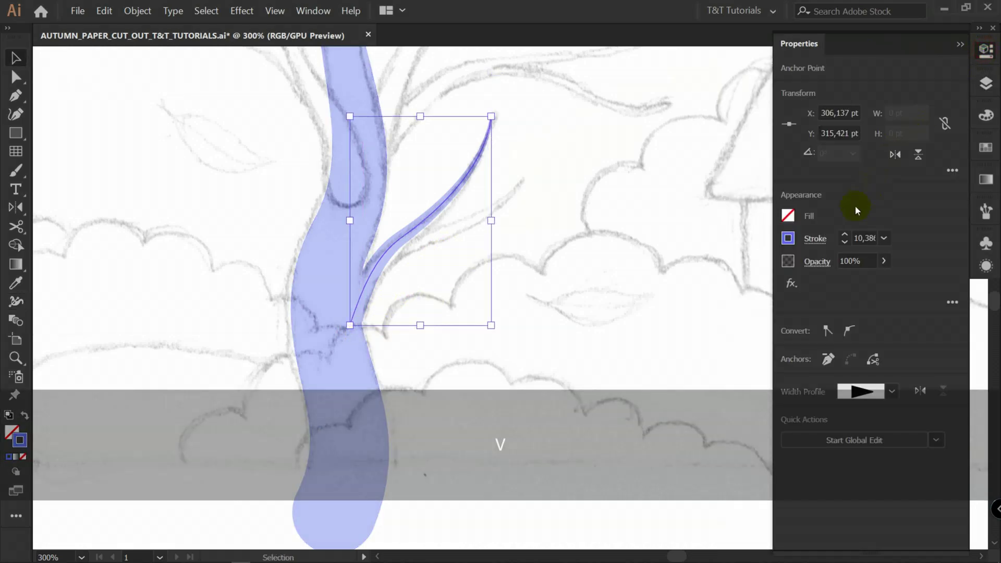
left_click(815, 237)
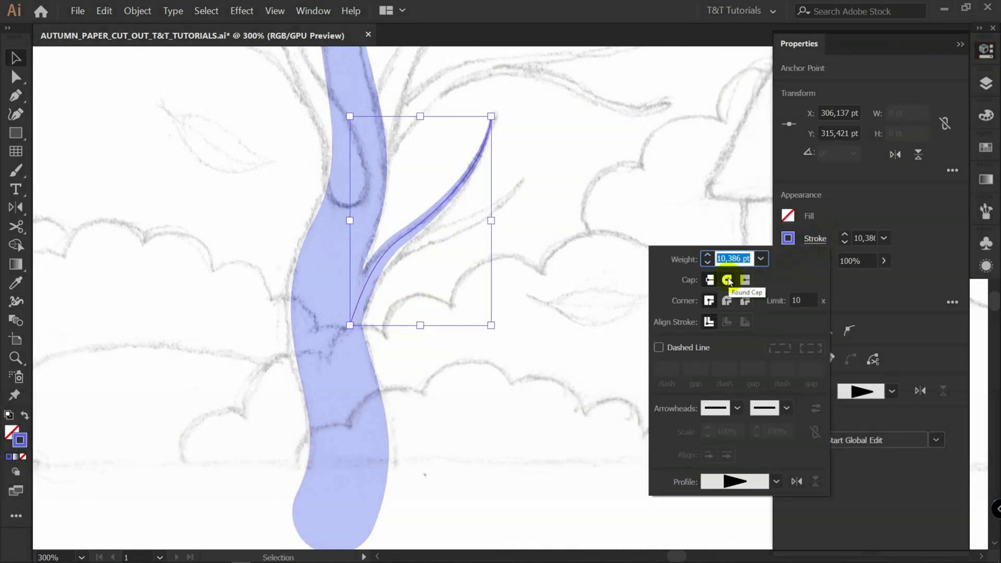
Step: Try to fit the lowest branch to the sketch by moving its middle anchor point and handles
key("a")
left_click_drag(405, 240, 452, 221)
left_click_drag(379, 258, 409, 233)
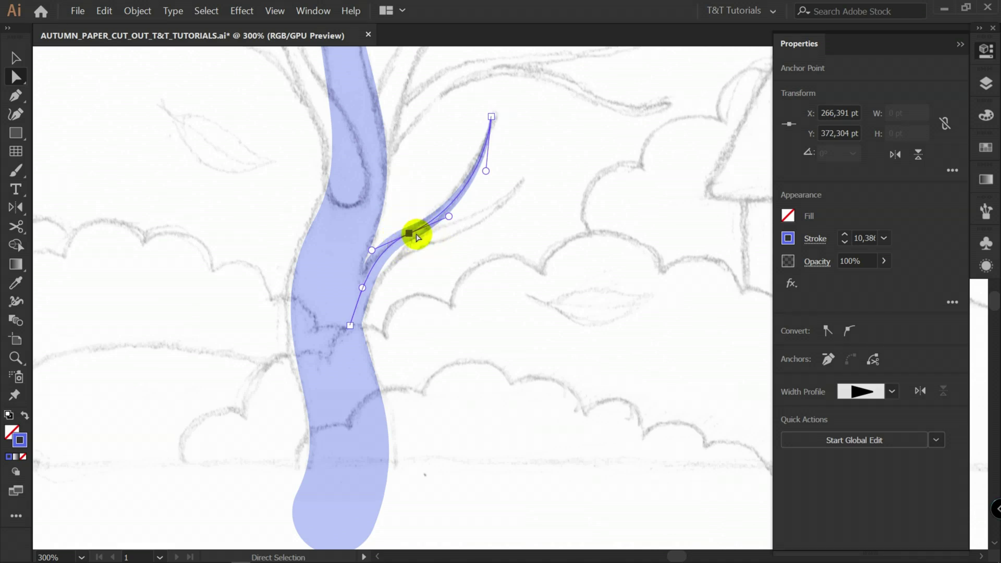
Step: Remove the lowest branch's middle anchor point and reshape its curve with the two end-point handles to match the sketch
key("p")
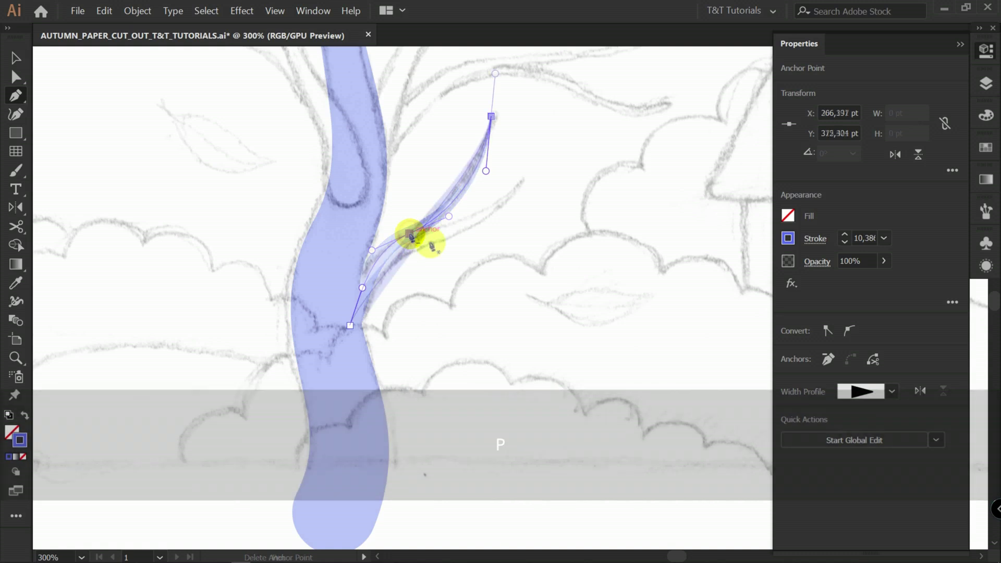
left_click(410, 234)
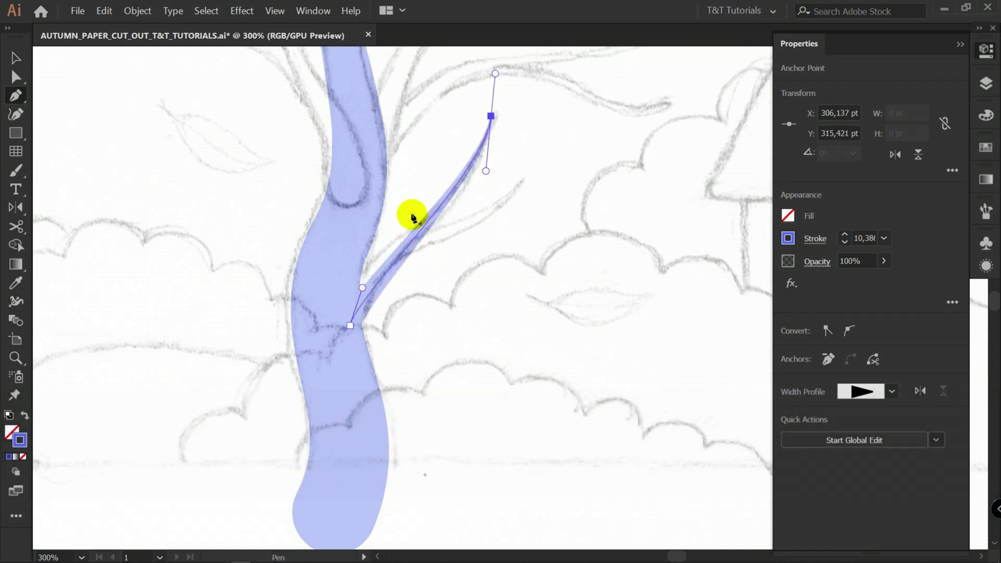
key("a")
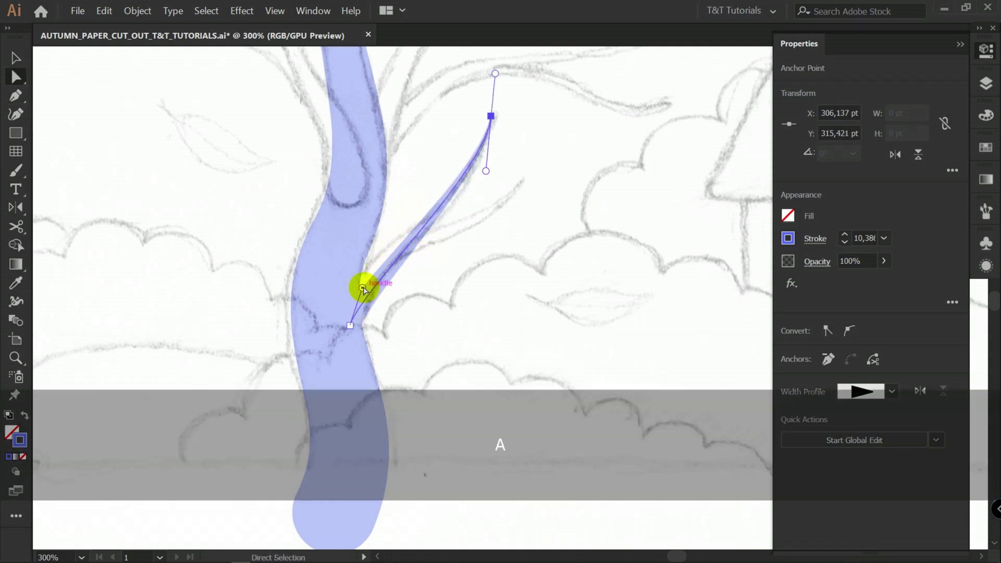
left_click_drag(362, 288, 361, 238)
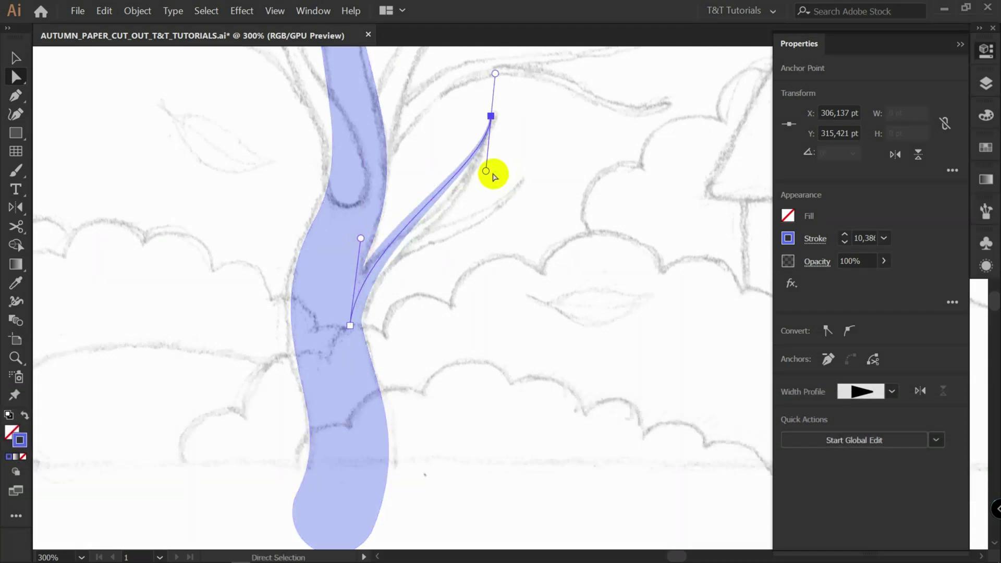
left_click_drag(486, 172, 470, 237)
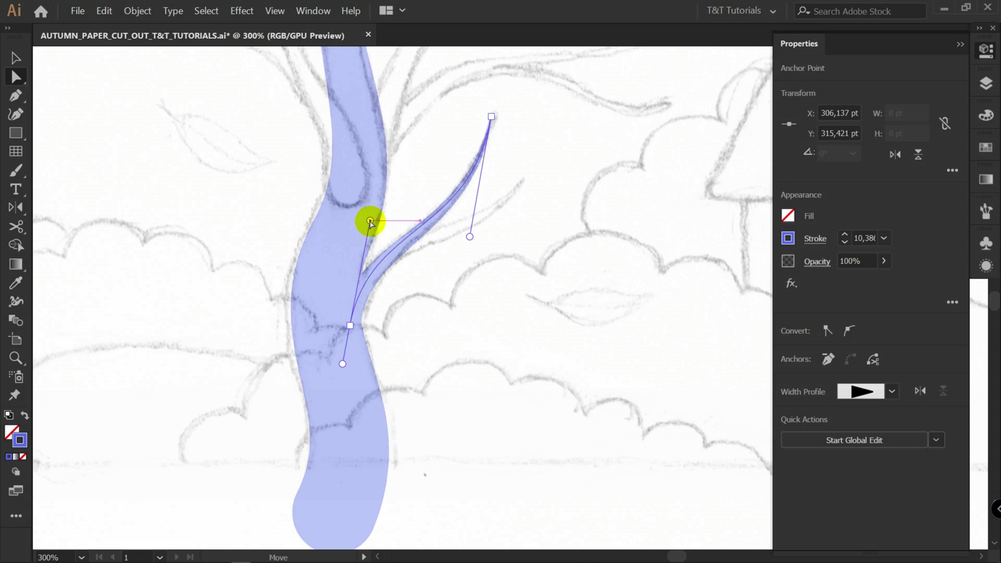
Step: Duplicate the lowest branch and rotate the copy to about 335.8° along the sketched twig below it
key("v")
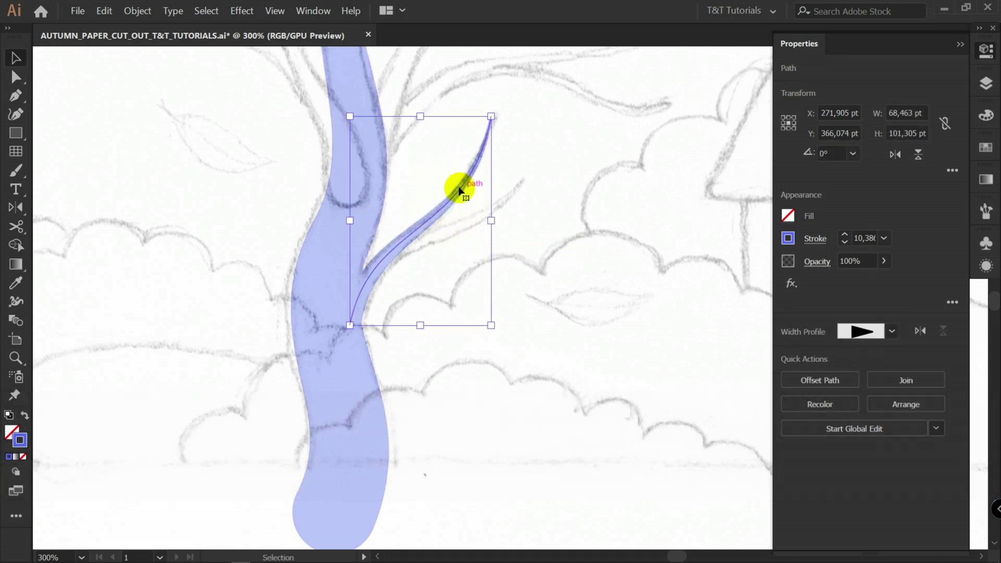
key("space")
left_click_drag(469, 148, 454, 273)
scroll(481, 197, "down", 1)
key("space")
scroll(448, 347, "up", 1)
left_click_drag(412, 319, 412, 345)
mouse_move(467, 301)
left_mouse_down()
mouse_move(475, 252)
mouse_move(478, 311)
left_mouse_up()
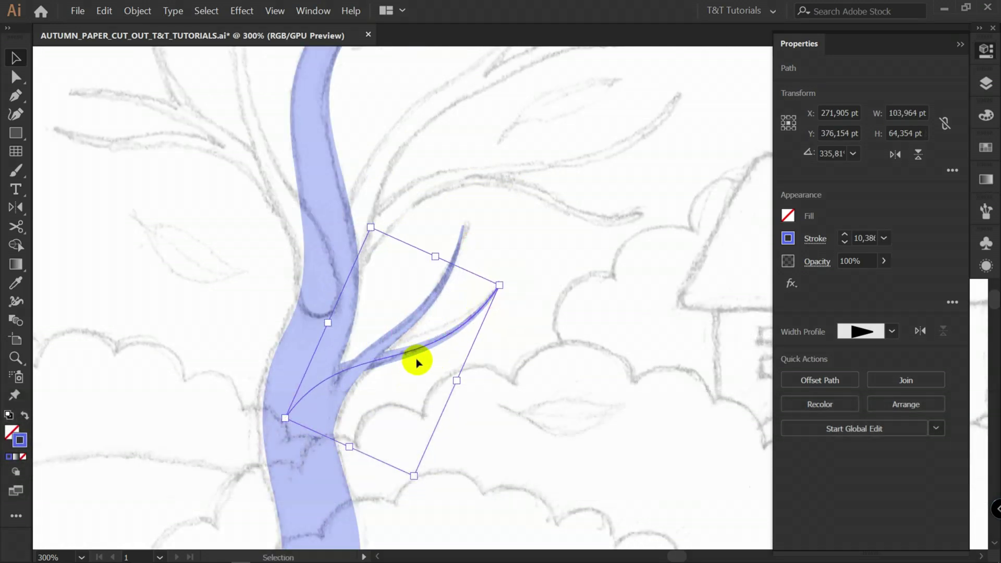
Step: Move the copied twig's base anchor point further down into the trunk and bend its curve along the sketch
key("a")
left_click_drag(285, 418, 307, 454)
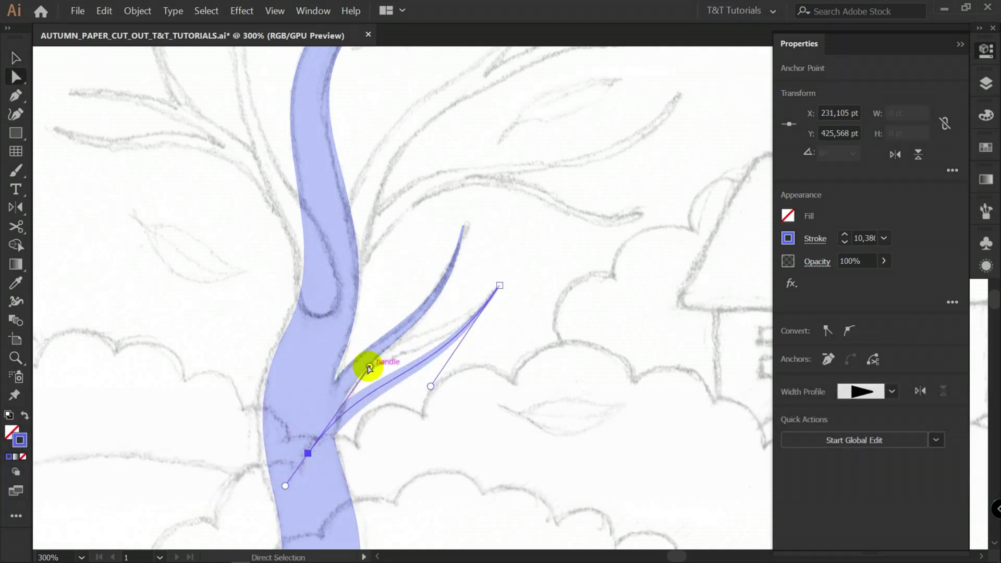
left_click_drag(369, 367, 351, 309)
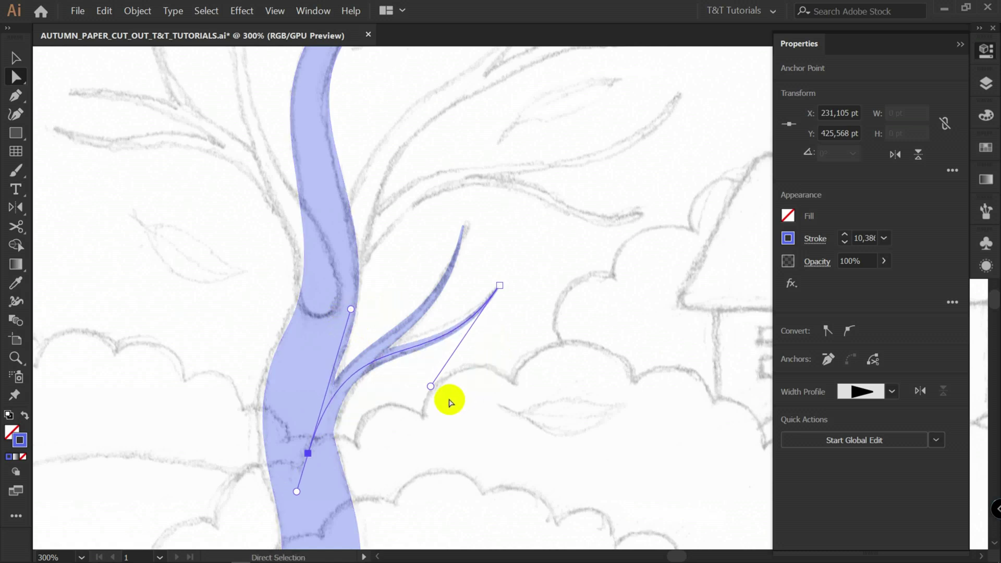
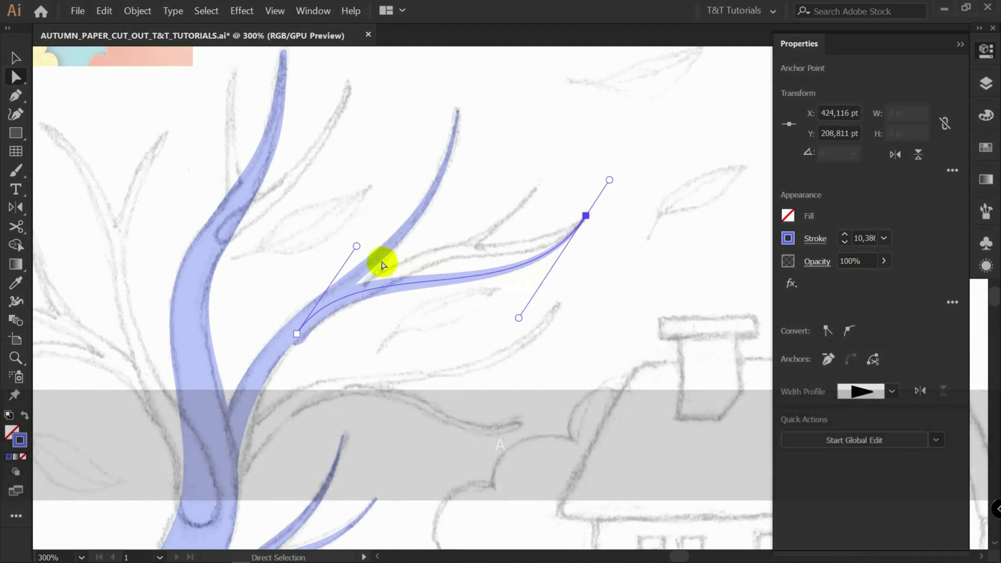
Step: Reshape the side branch on the large right-hand limb by extending its base handle towards the tip
left_click_drag(355, 242, 462, 174)
key("shift+w")
scroll(286, 335, "up", 1)
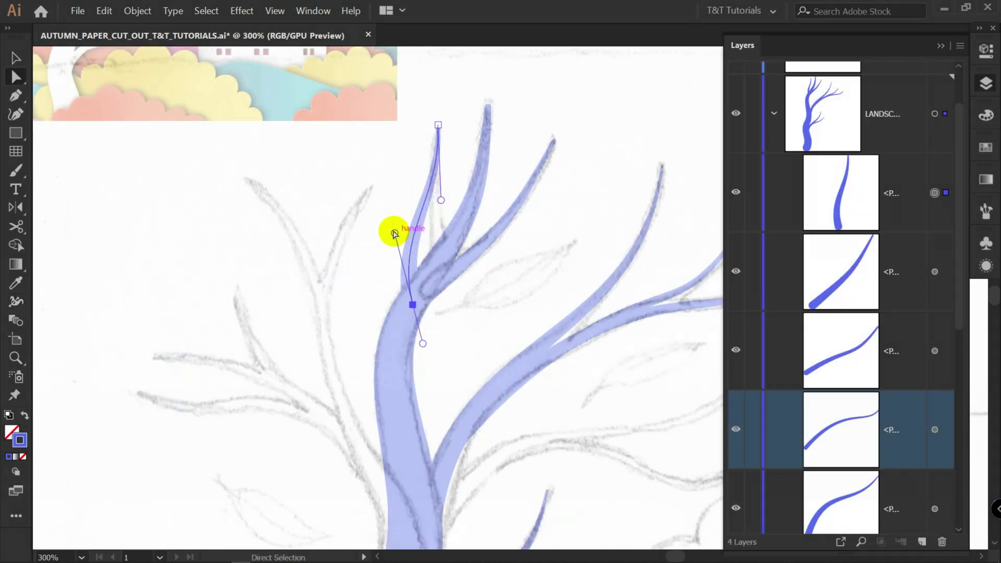
Step: Fit the short twig left of the trunk's top to the sketch by adjusting its handles, tip and base anchor points
left_click_drag(394, 230, 387, 238)
left_click_drag(441, 201, 437, 209)
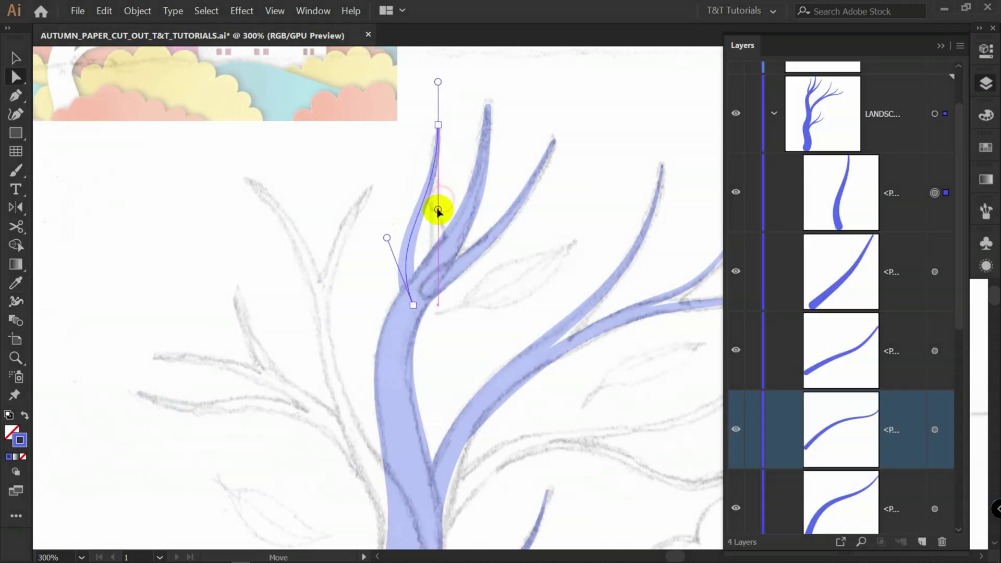
left_click_drag(438, 125, 433, 131)
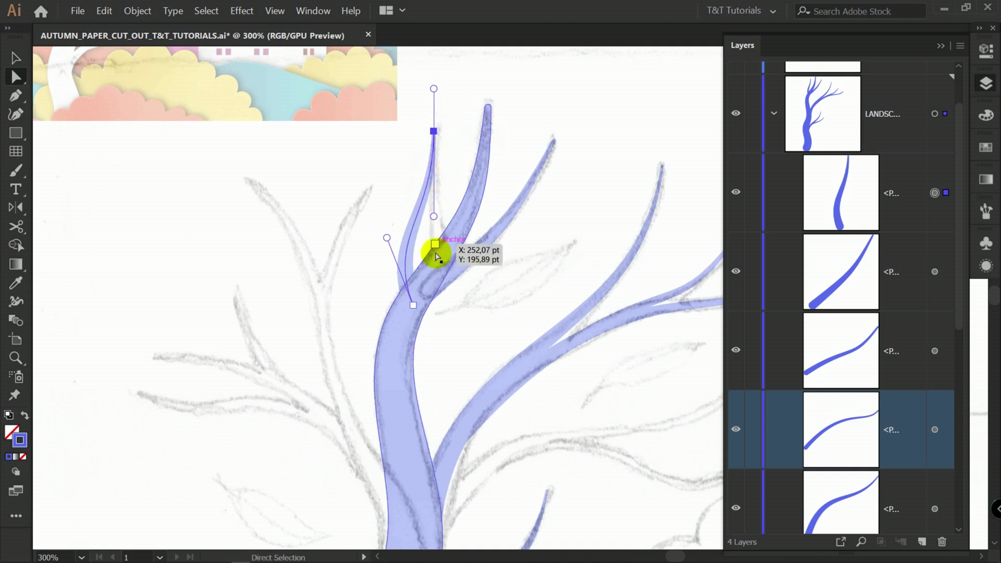
left_click_drag(414, 305, 402, 336)
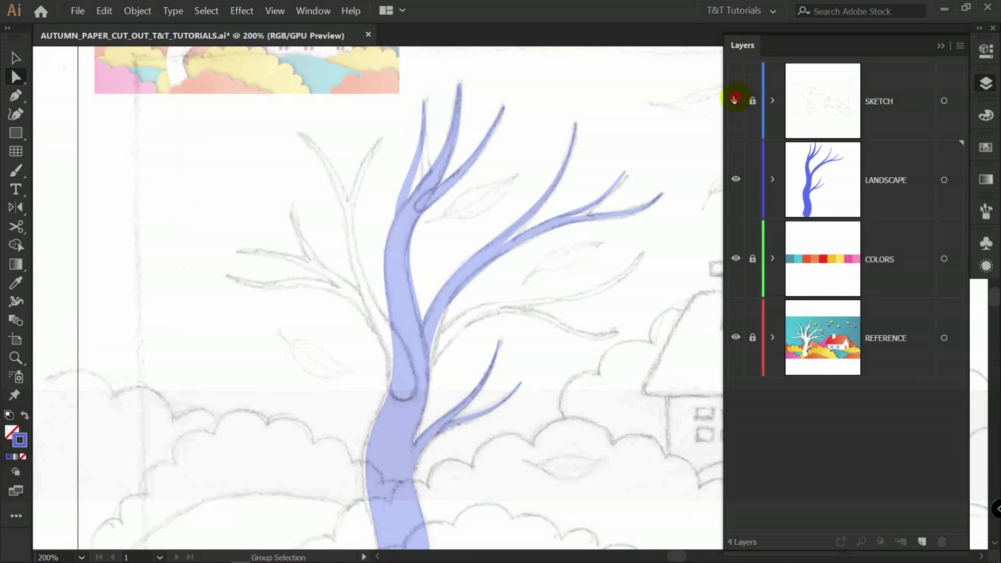
Step: Toggle the SKETCH layer's visibility to check the traced trunk and branches
left_click(735, 100)
scroll(449, 255, "down", 2)
scroll(434, 239, "up", 2)
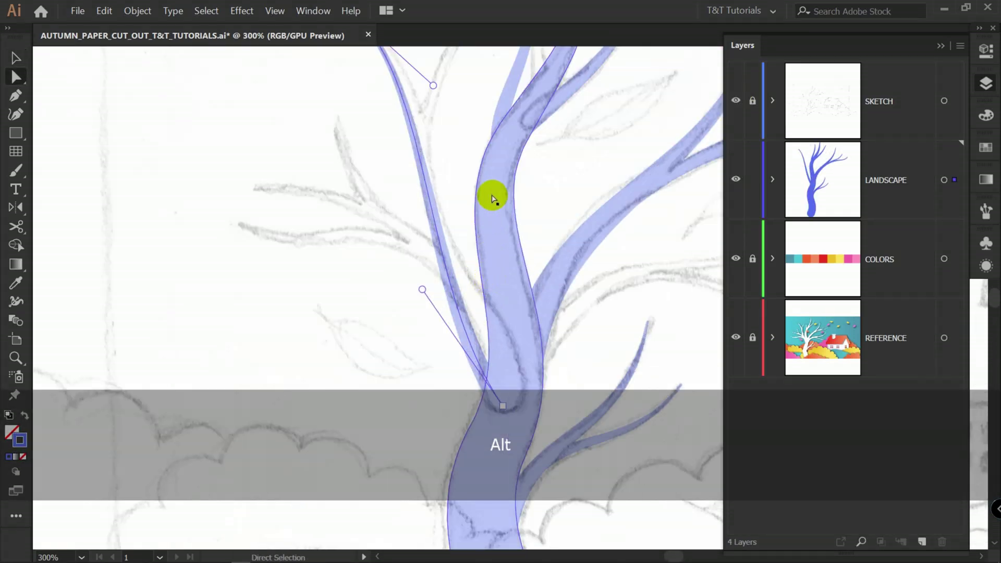
Step: Add an anchor point to the lower part of the left limb and bend its curve along the sketched branch
left_click_drag(493, 199, 500, 255)
scroll(497, 257, "down", 1)
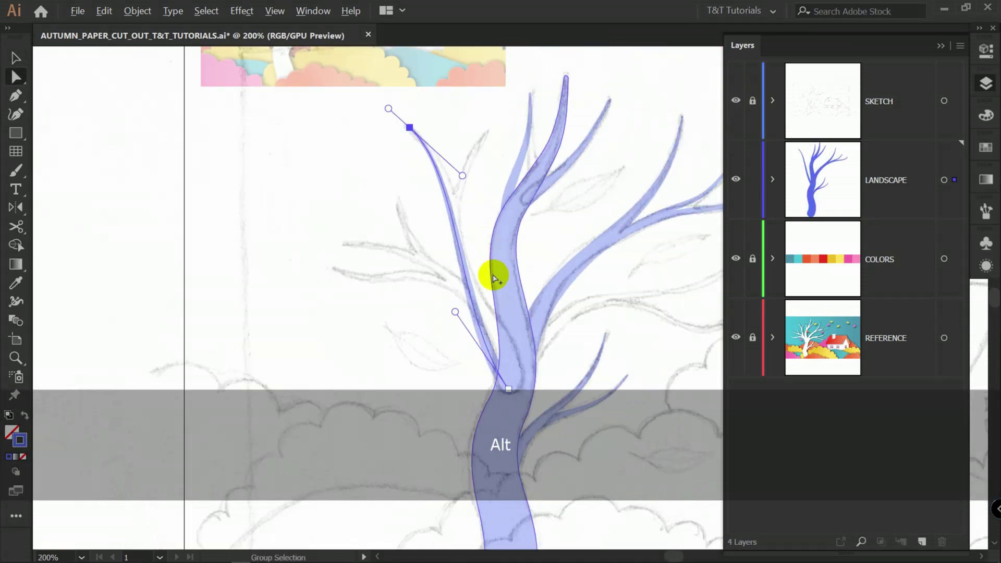
key("p")
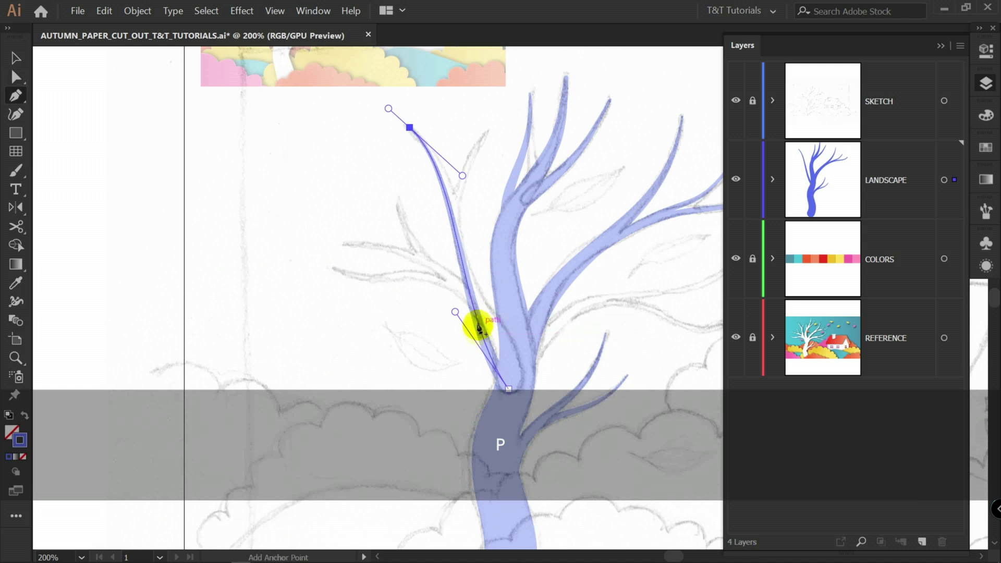
left_click(473, 312)
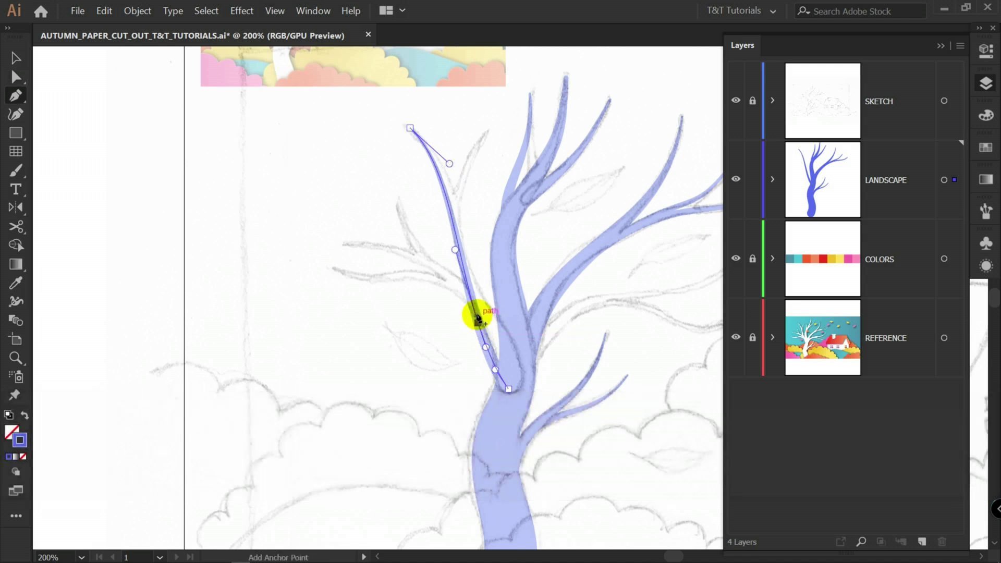
key("a")
left_click_drag(473, 315, 492, 319)
left_click_drag(470, 247, 456, 262)
left_click_drag(456, 262, 454, 264)
Step: Copy the thin twig beside the trunk's top onto the left limb, over the sketched side branch
key("v")
left_click_drag(522, 158, 470, 191, "alt")
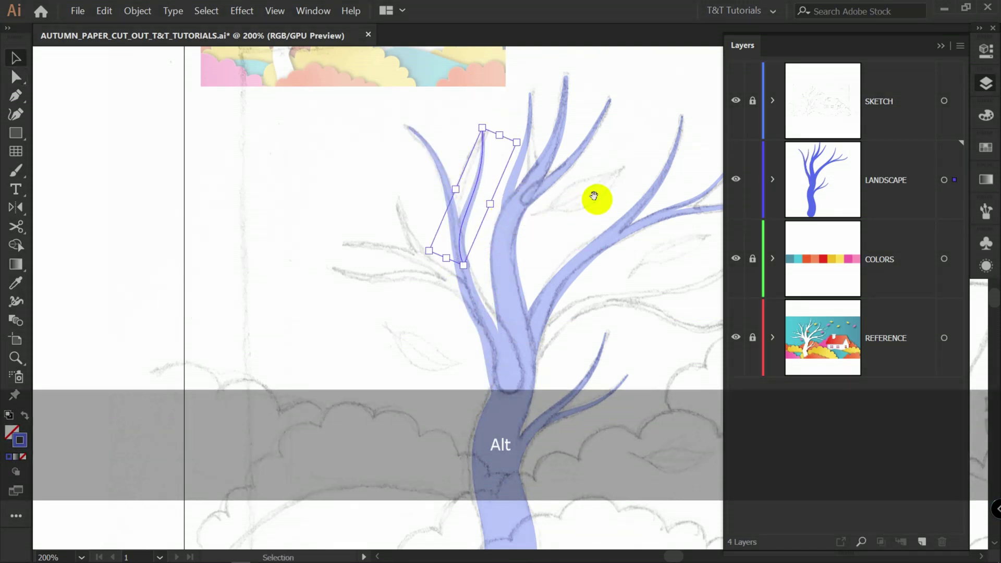
key("space")
left_click_drag(563, 197, 463, 155)
left_click_drag(420, 105, 411, 103)
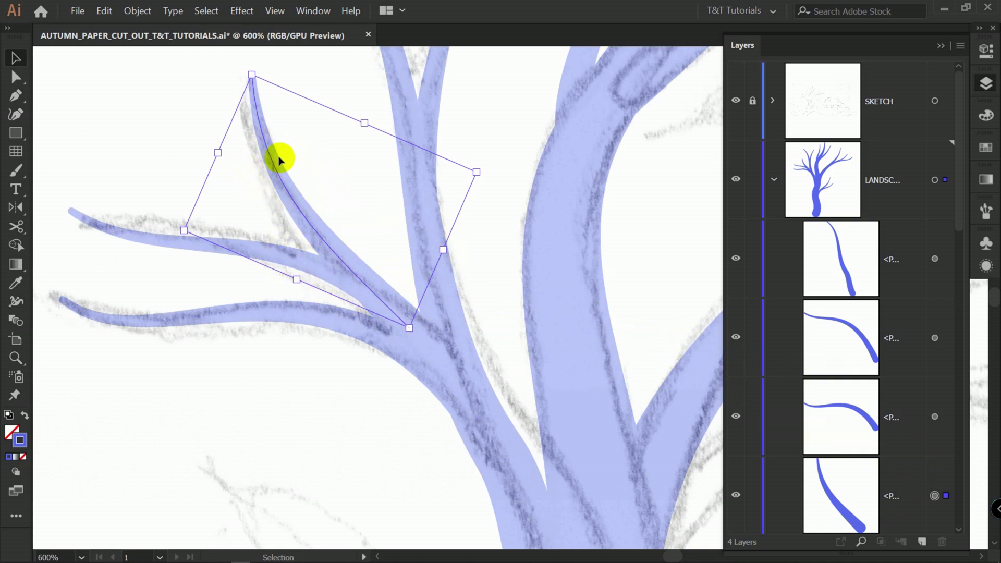
Step: Bring the short upright twig on the far-left branch to the front of the LANDSCAPE strokes and activate the Width tool
key("ctrl")
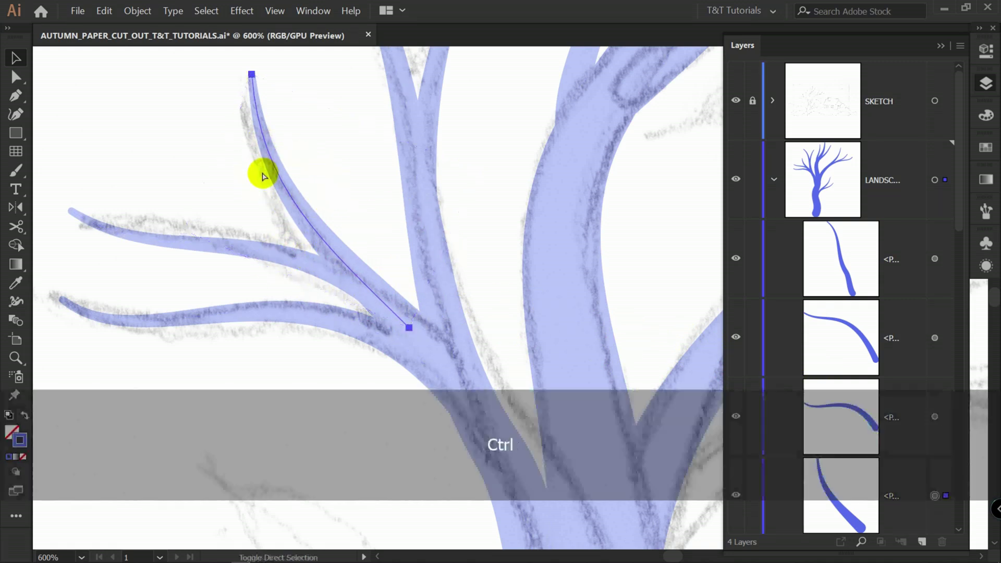
key("ctrl+shift+bracketright")
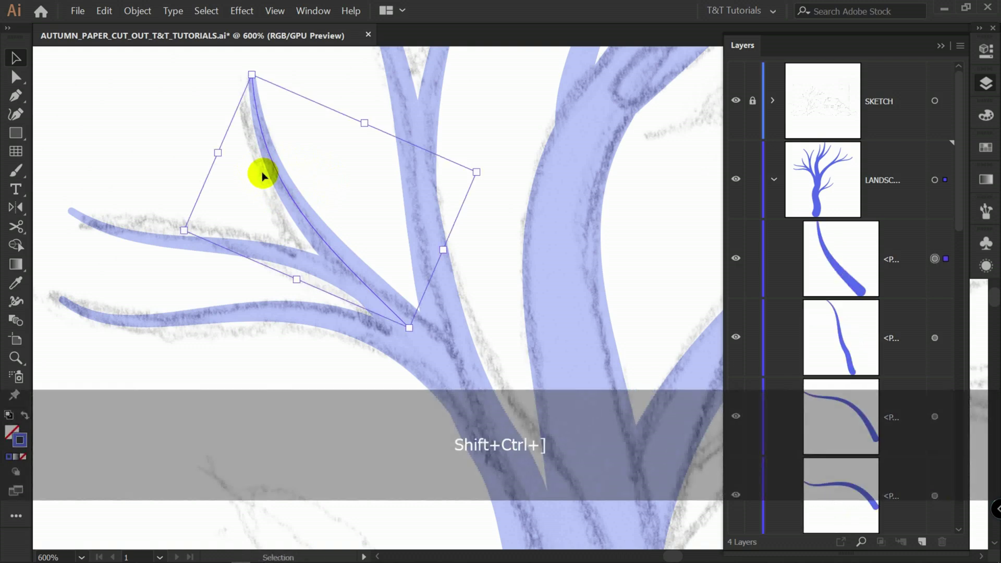
key("shift+w")
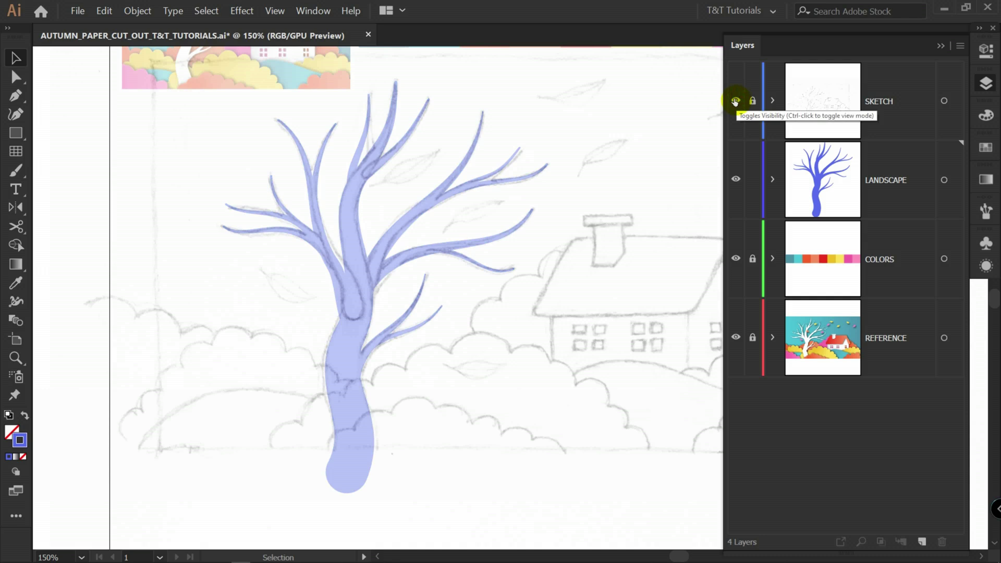
Step: Hide the SKETCH layer, select all the tree's strokes and convert them to filled shapes
left_click(735, 101)
key("ctrl+1")
mouse_move(296, 164)
left_mouse_down()
mouse_move(509, 372)
mouse_move(527, 420)
left_mouse_up()
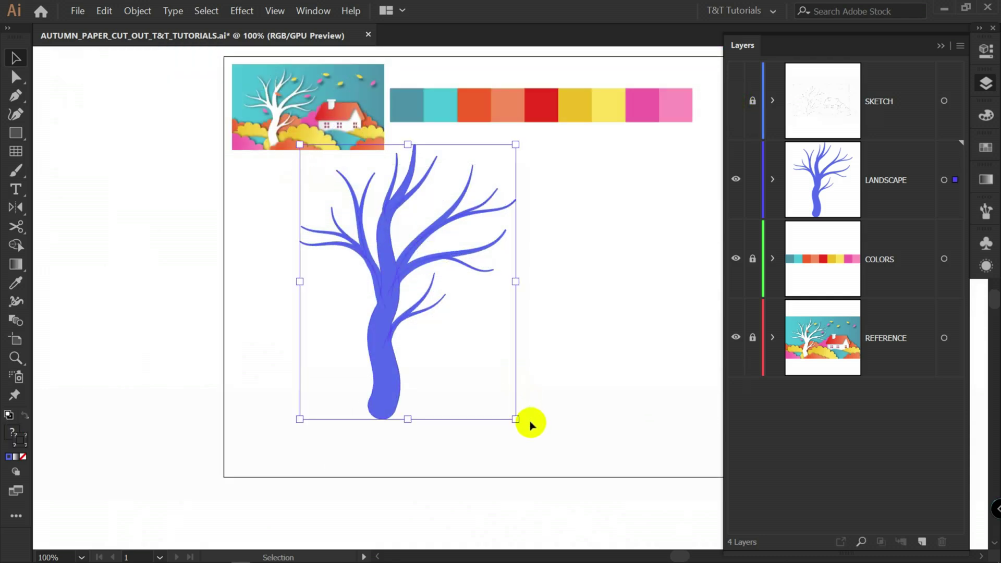
left_click(137, 10)
left_click(182, 138)
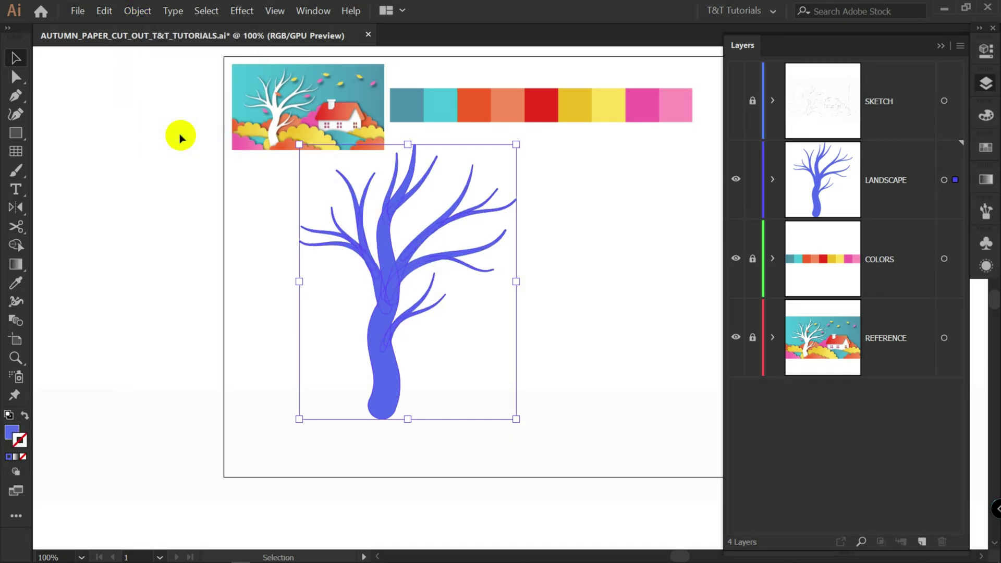
Step: Unite the overlapping trunk and branch shapes into a single path with Pathfinder
key("ctrl+equal")
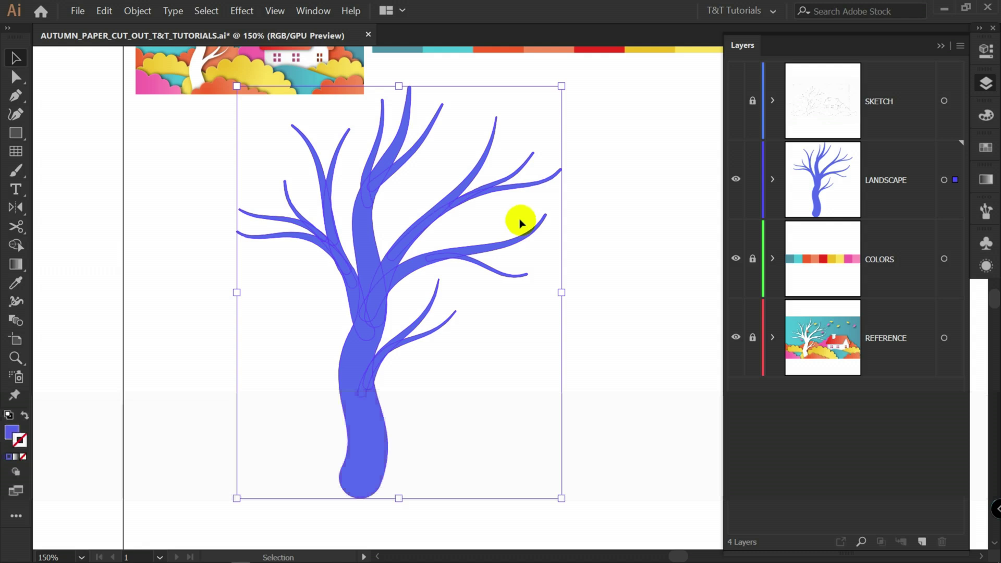
left_click(986, 50)
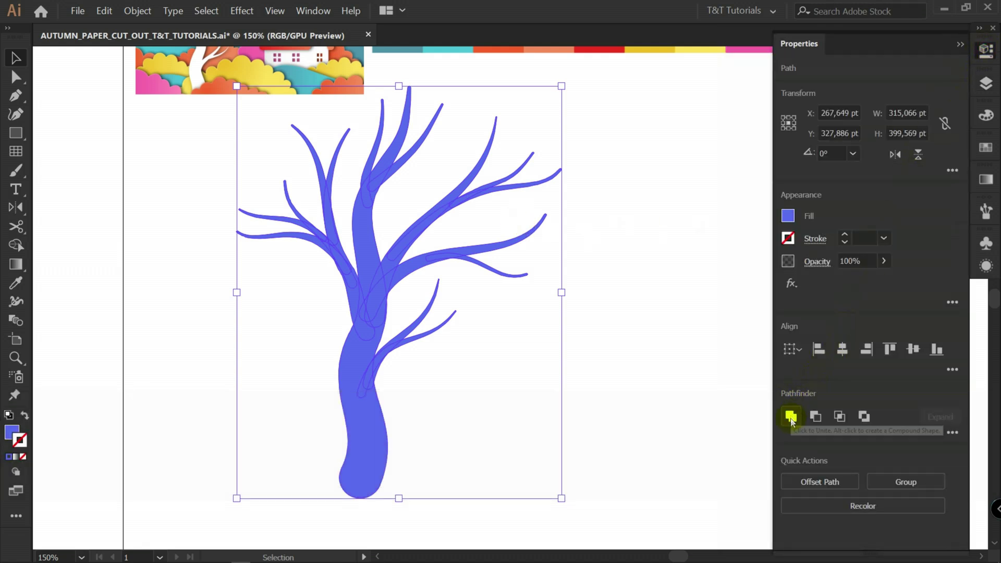
left_click(791, 417)
key("F7")
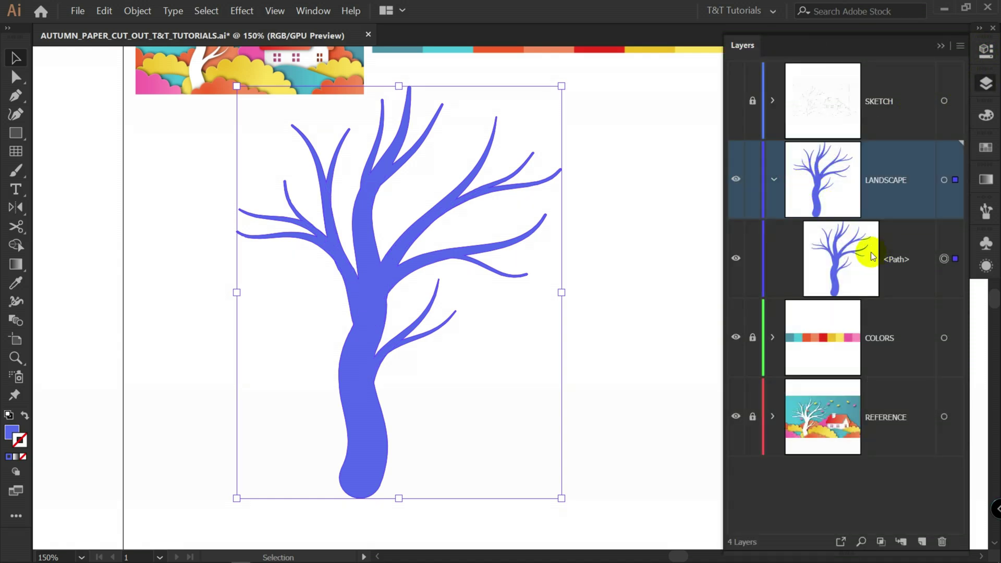
left_click(660, 306)
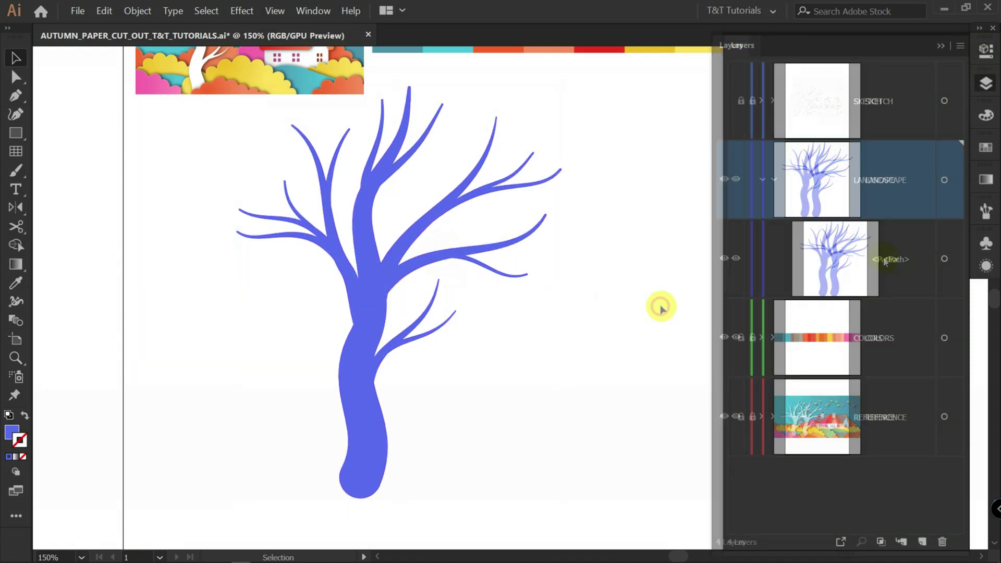
Step: Move the SKETCH layer below the REFERENCE layer and make LANDSCAPE the active layer
left_click(887, 259)
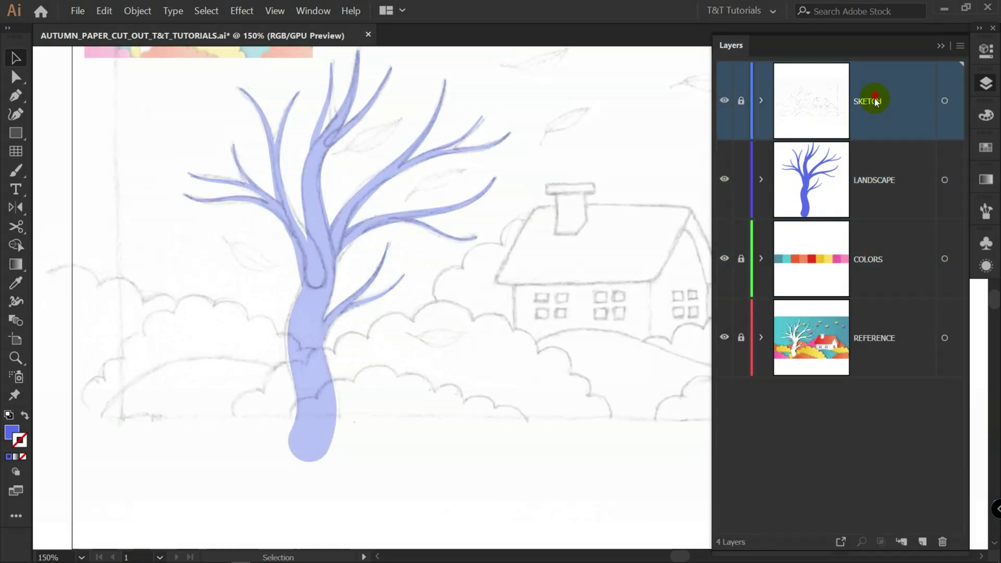
mouse_move(876, 102)
left_mouse_down()
mouse_move(852, 364)
mouse_move(860, 376)
left_mouse_up()
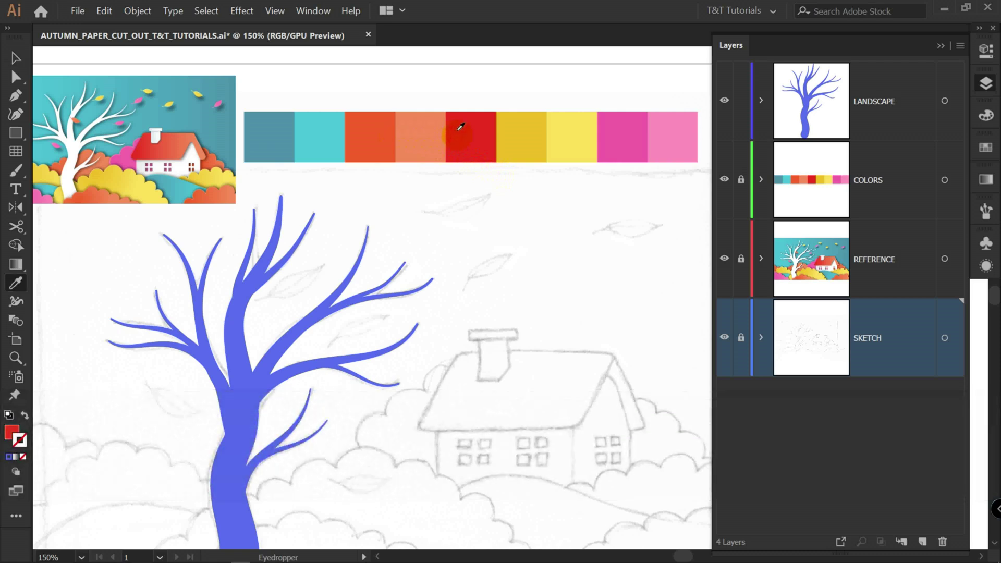
key("space")
left_click_drag(467, 382, 468, 261)
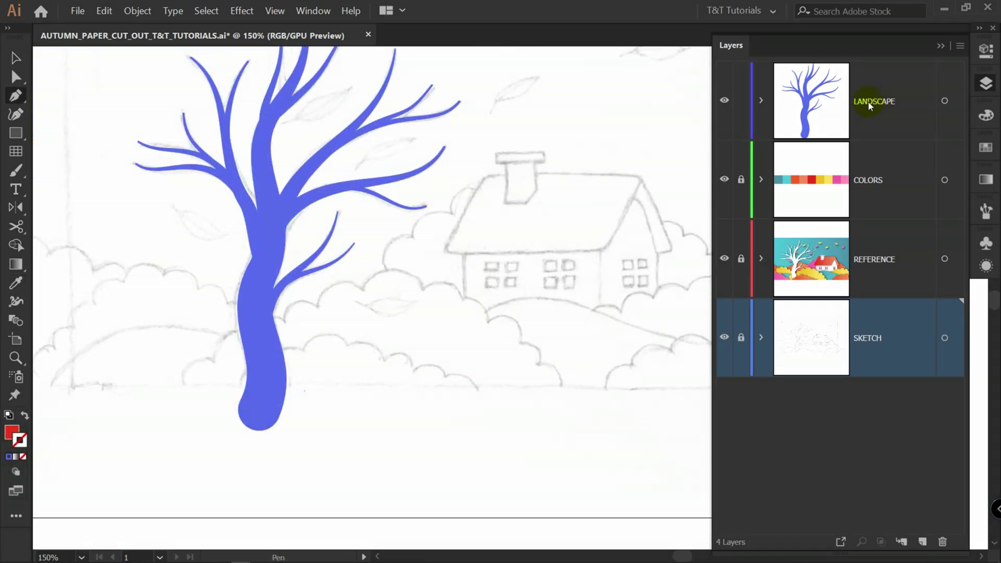
left_click(873, 102)
Step: Draw a closed red-stroked, unfilled Pen path with straight segments joining the scallop corners of the large bush behind the trunk
key("p")
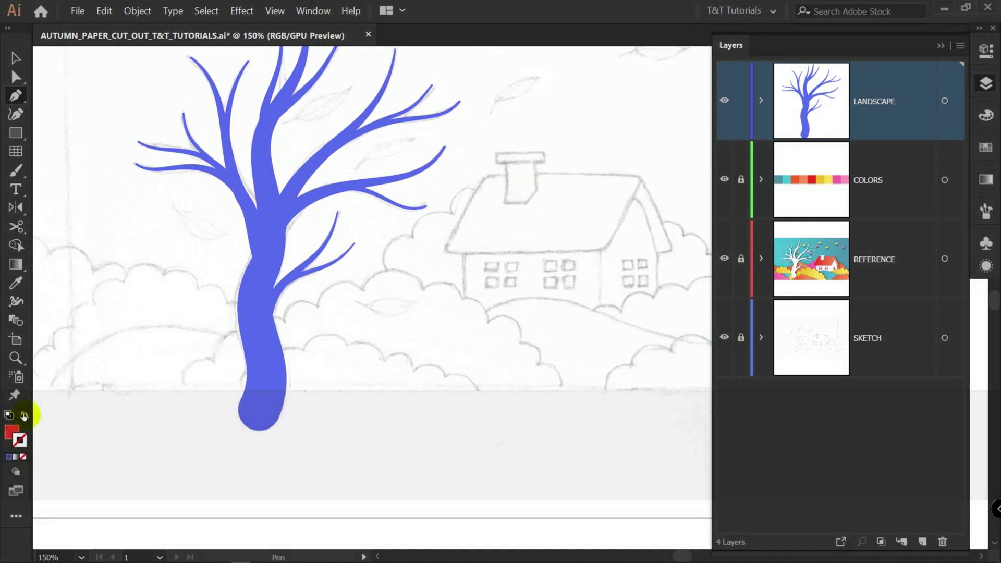
left_click_drag(332, 343, 357, 331)
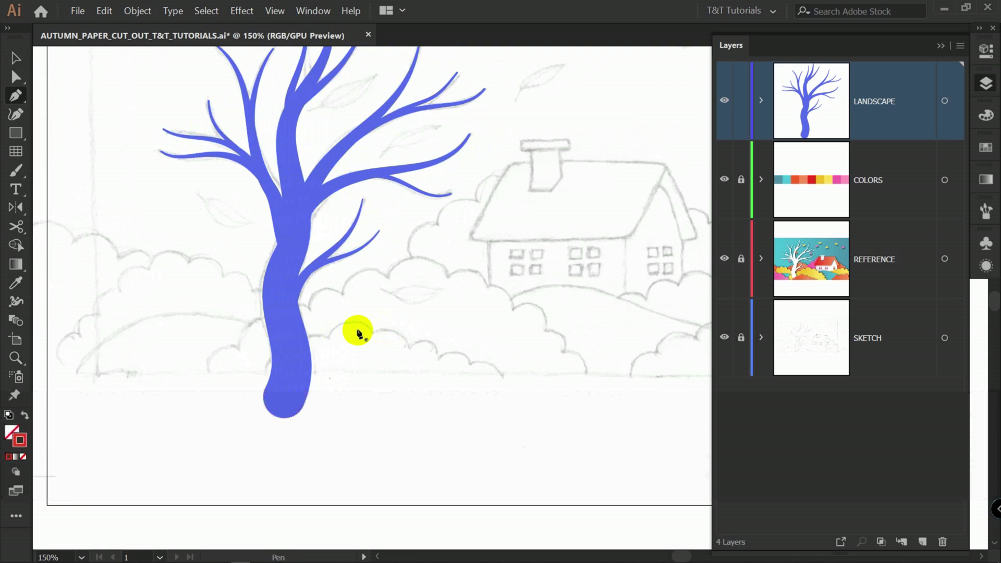
left_click_drag(209, 373, 202, 359)
left_click_drag(238, 348, 270, 301)
left_click(308, 311, "ctrl")
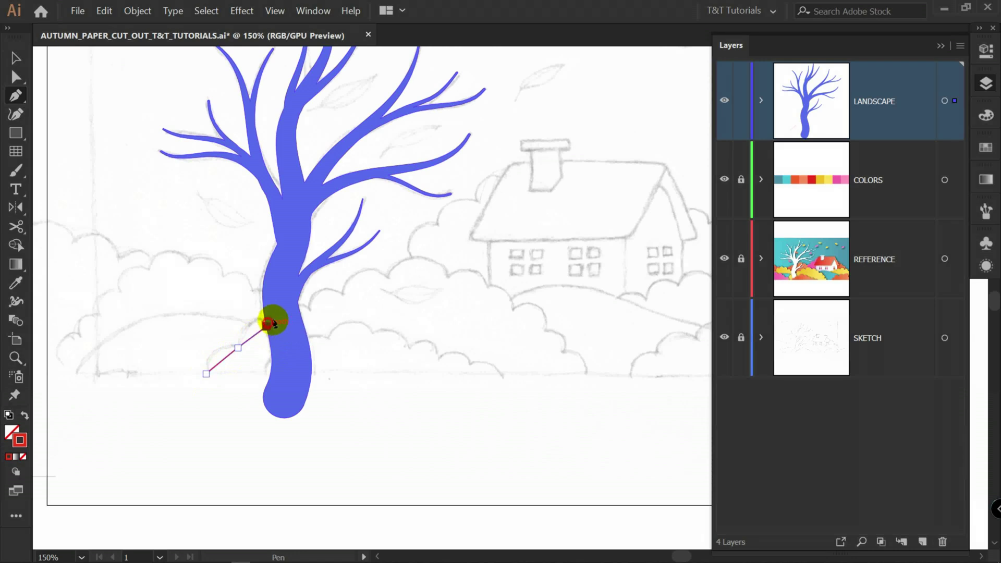
left_click(309, 309)
left_click(342, 294)
left_click(390, 277)
left_click(451, 277)
left_click(486, 289)
left_click(515, 311)
left_click(515, 311)
left_click(545, 329)
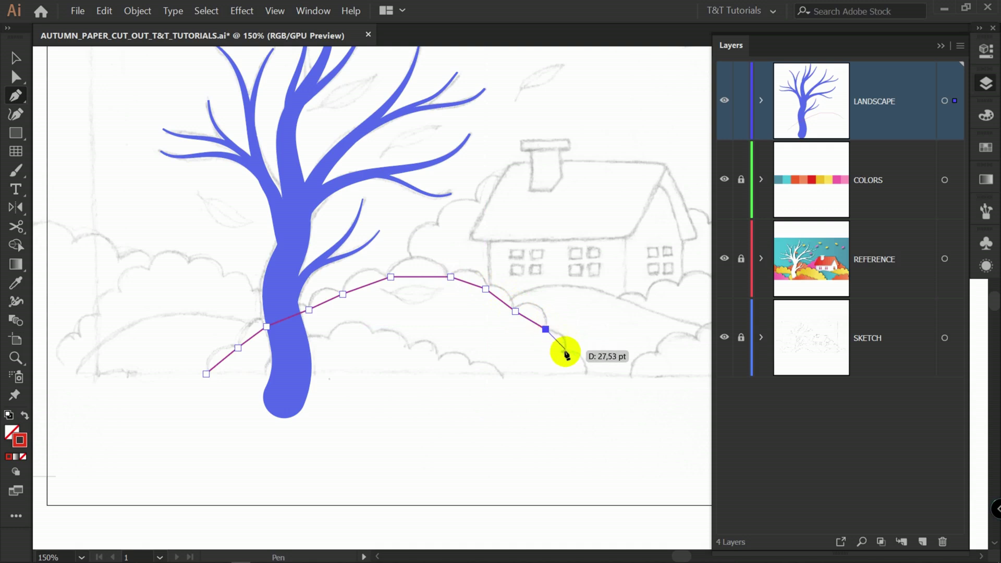
left_click(565, 351)
left_click(587, 375)
left_click_drag(586, 375, 587, 384)
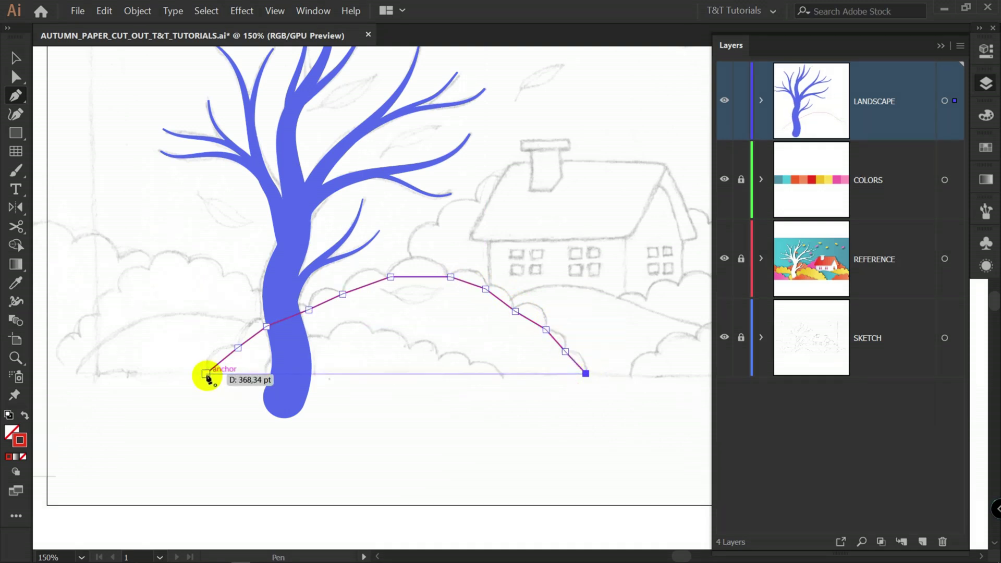
left_click(206, 374)
Step: Bend the straight segments from the large bush's left end to its peak into scallops following the sketch
scroll(221, 344, "up", 2)
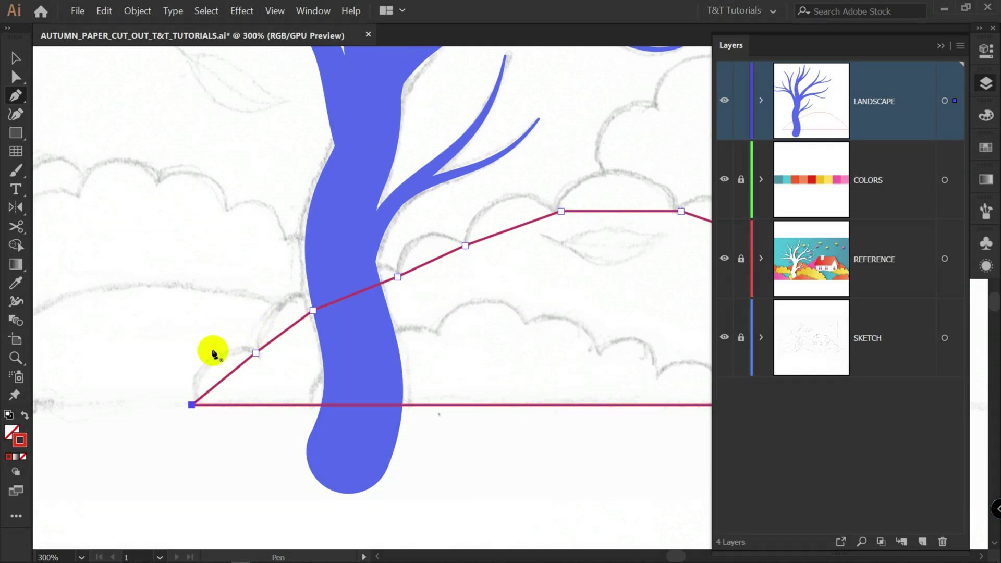
key("alt")
left_click_drag(224, 379, 215, 364)
left_click_drag(290, 324, 278, 306)
left_click_drag(355, 294, 350, 267)
left_click_drag(431, 261, 421, 243)
left_click_drag(505, 228, 493, 204)
left_click_drag(586, 211, 597, 169)
Step: Bend the segments on the large bush's right slope into rounded scallops down to the ground
left_click_drag(638, 185, 330, 202)
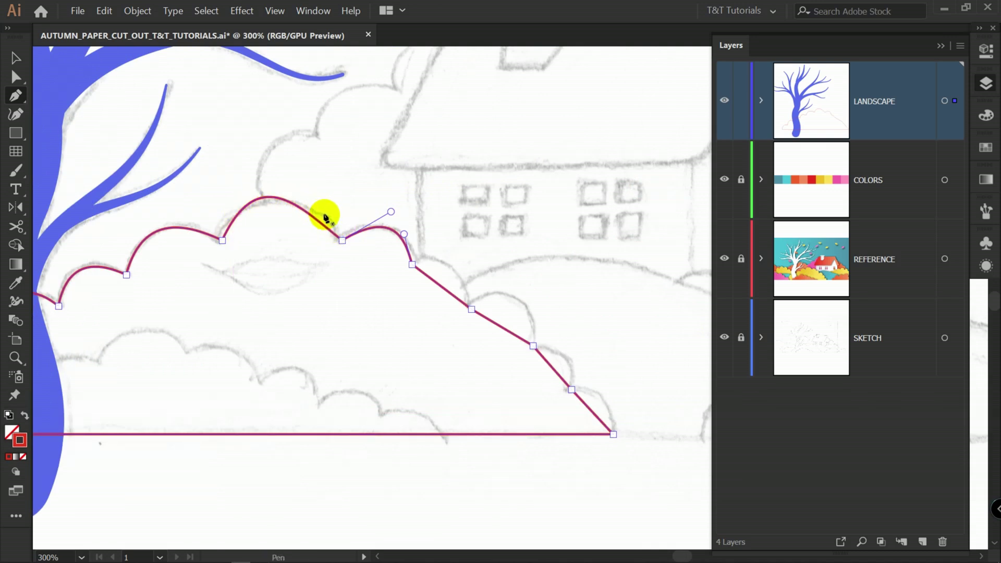
key("alt")
left_click_drag(444, 267, 446, 265)
left_click_drag(500, 326, 518, 301)
left_click_drag(553, 367, 565, 354)
left_click_drag(586, 404, 605, 394)
Step: Adjust the anchor handles of the large bush's left scallops and the one crossing the trunk to round them
key("space")
left_click_drag(322, 342, 545, 266)
key("a")
left_click_drag(141, 306, 77, 319)
left_click(198, 263)
left_click_drag(159, 243, 131, 272)
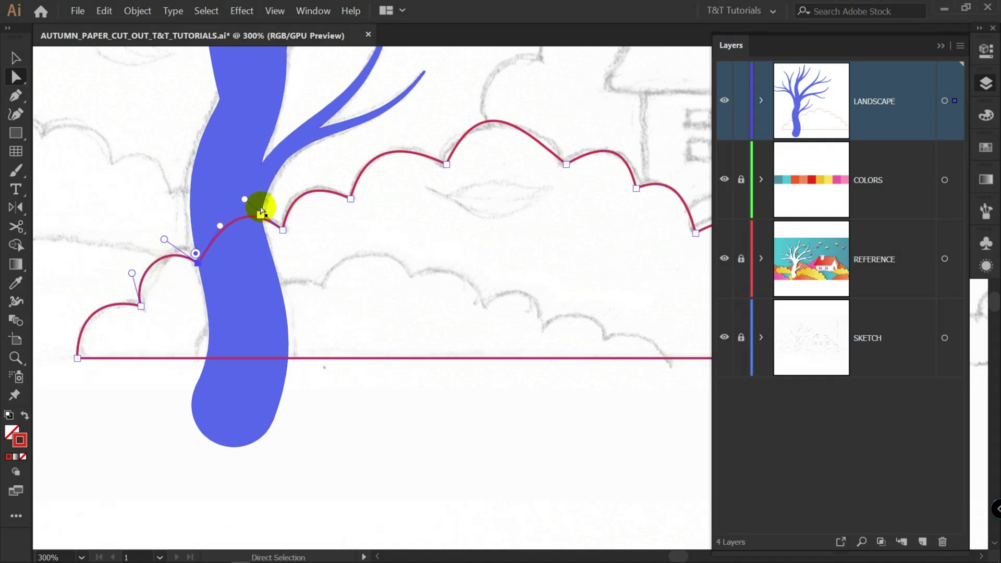
left_click(282, 229)
left_click_drag(219, 227, 278, 188)
Step: Refine the handles of the large bush's peak and right-slope scallops so they match the sketch
left_click_drag(447, 164, 406, 137)
left_click_drag(484, 89, 466, 91)
left_click_drag(525, 131, 560, 119)
key("space")
left_click_drag(568, 162, 453, 239)
left_click_drag(338, 231, 333, 239)
left_click_drag(353, 166, 354, 156)
left_click_drag(294, 211, 314, 201)
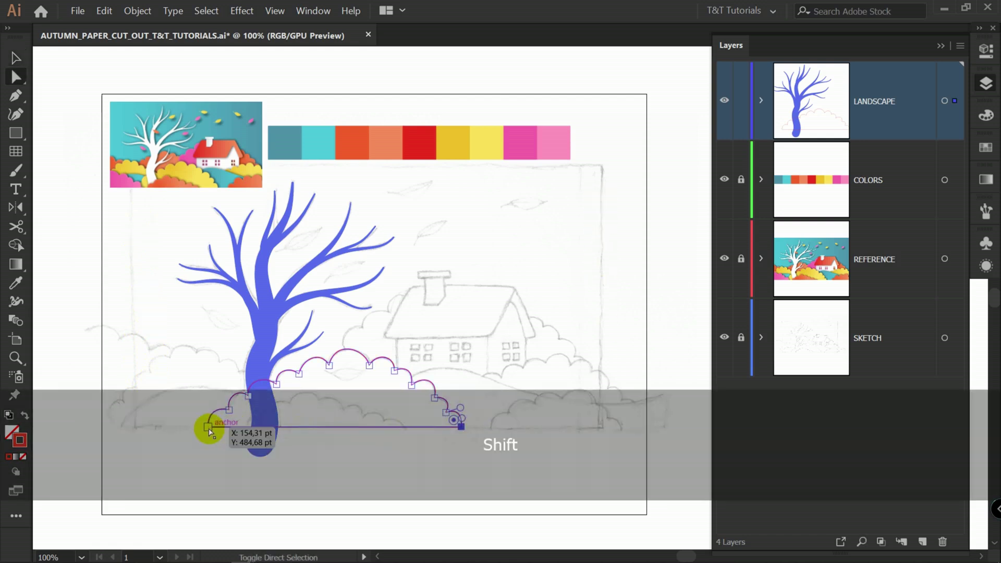
Step: Select the large bush's two base corner points and move them down below the sketched ground line
left_click(208, 427, "shift")
scroll(366, 430, "up", 3)
left_click_drag(432, 388, 400, 189)
left_click_drag(624, 219, 621, 263)
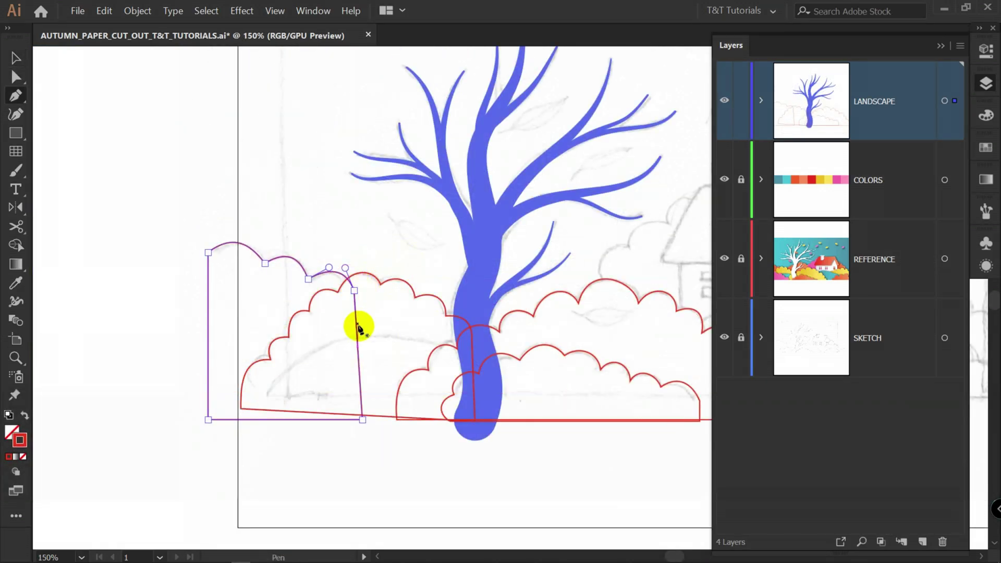
Step: Draw a closed straight-segment Pen path for the bush behind the house's left side, extending it behind the walls
key("ctrl")
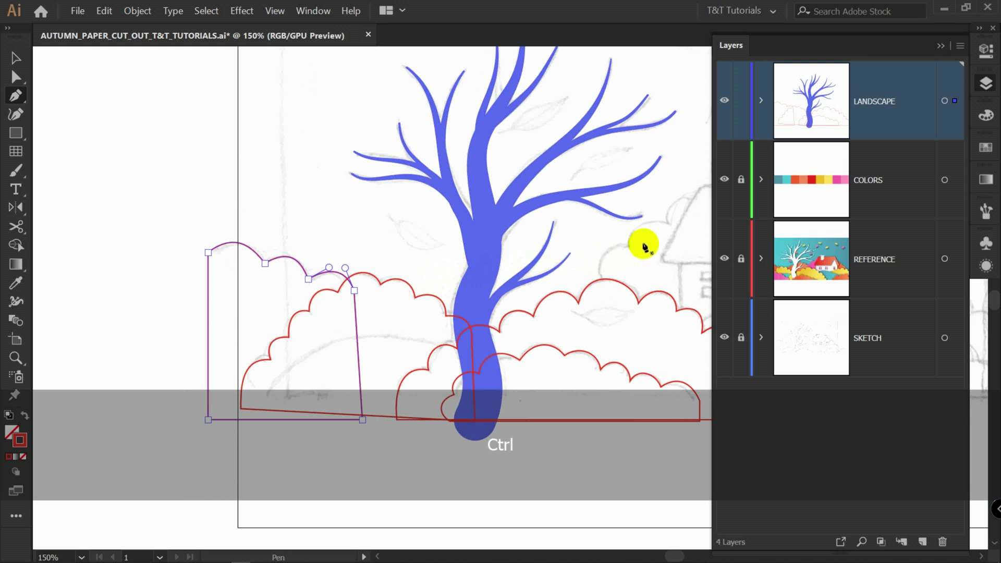
key("ctrl")
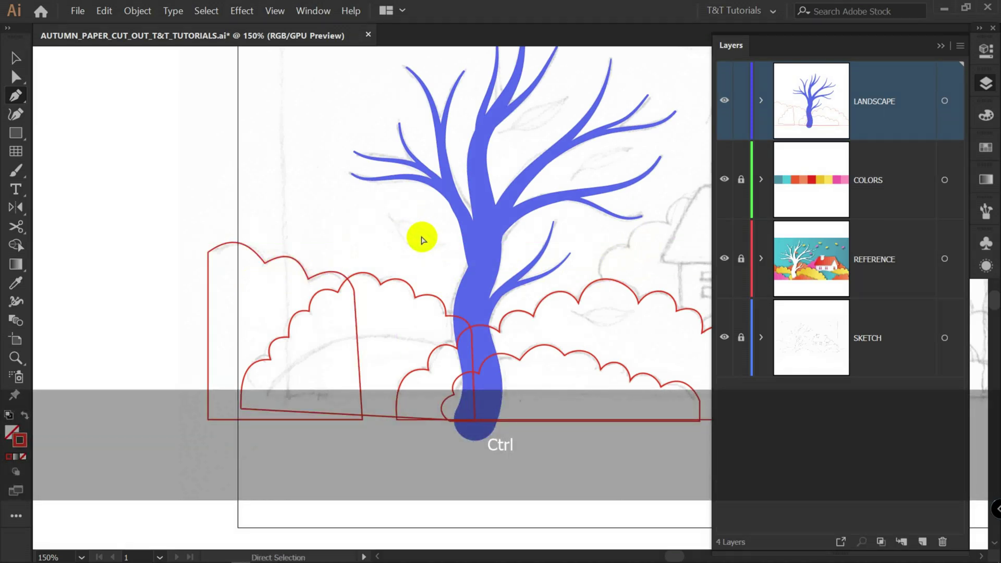
key("space")
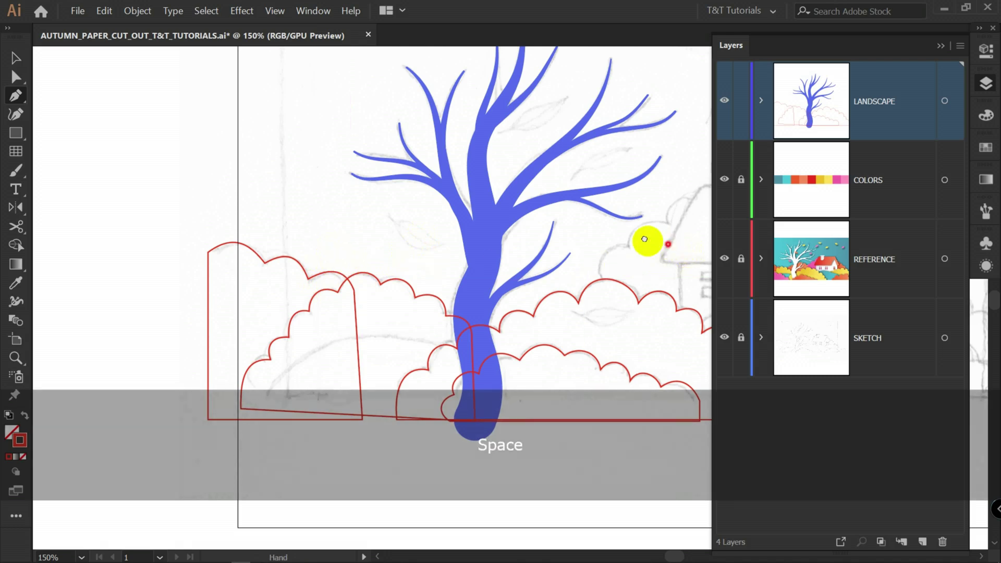
left_click_drag(662, 244, 380, 273)
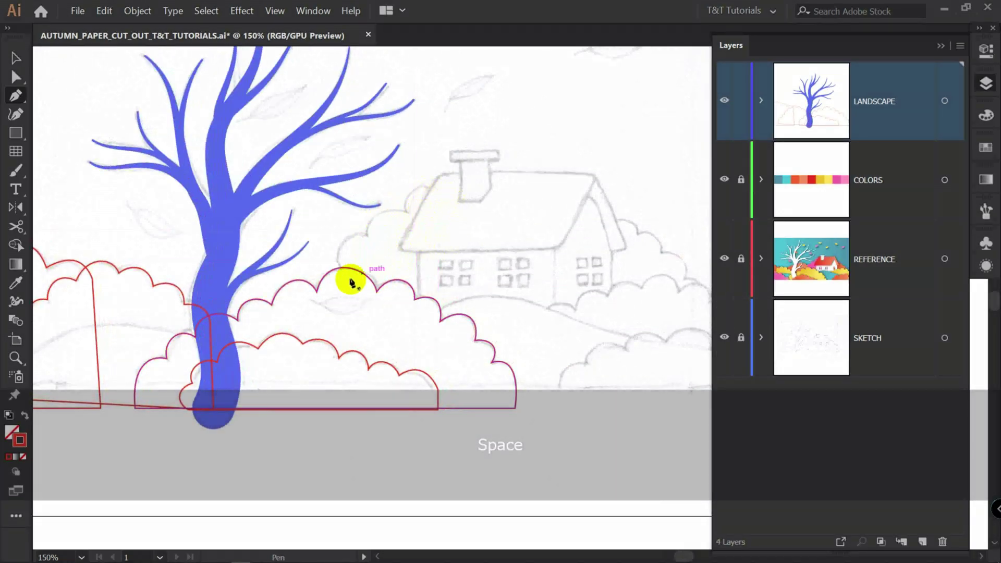
left_click(350, 289)
left_click(367, 236)
left_click(405, 210)
left_click(445, 189)
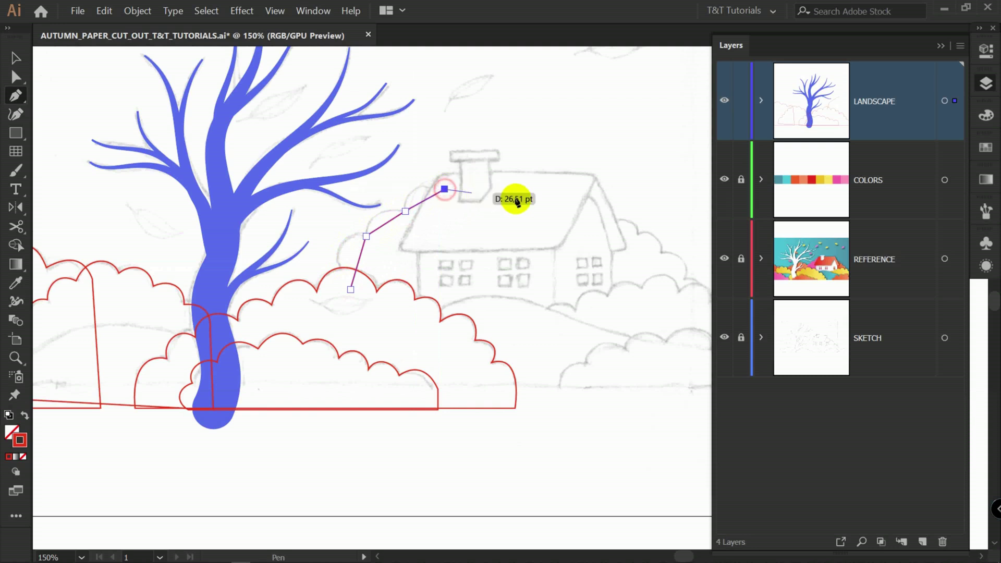
left_click(524, 204)
left_click(520, 335)
left_click(350, 331)
left_click(350, 289)
Step: Bend the three outer segments of the bush behind the house's left side into scallops and deselect it
key("alt")
left_click_drag(358, 261, 339, 253)
left_click_drag(380, 226, 374, 217)
left_click_drag(427, 199, 416, 191)
left_click(579, 225, "ctrl")
Step: Draw a closed straight-segment Pen path for the bush behind the house's right side
left_click_drag(576, 214, 429, 213)
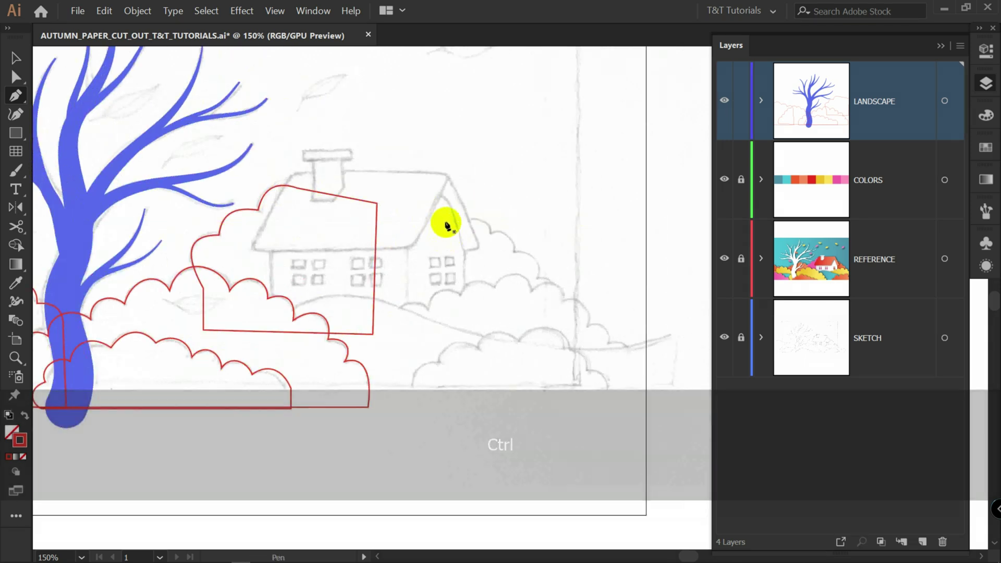
left_click(445, 223)
left_click(488, 232)
left_click(513, 252)
left_click(536, 278)
left_click(559, 299)
left_click(559, 351)
left_click(436, 345)
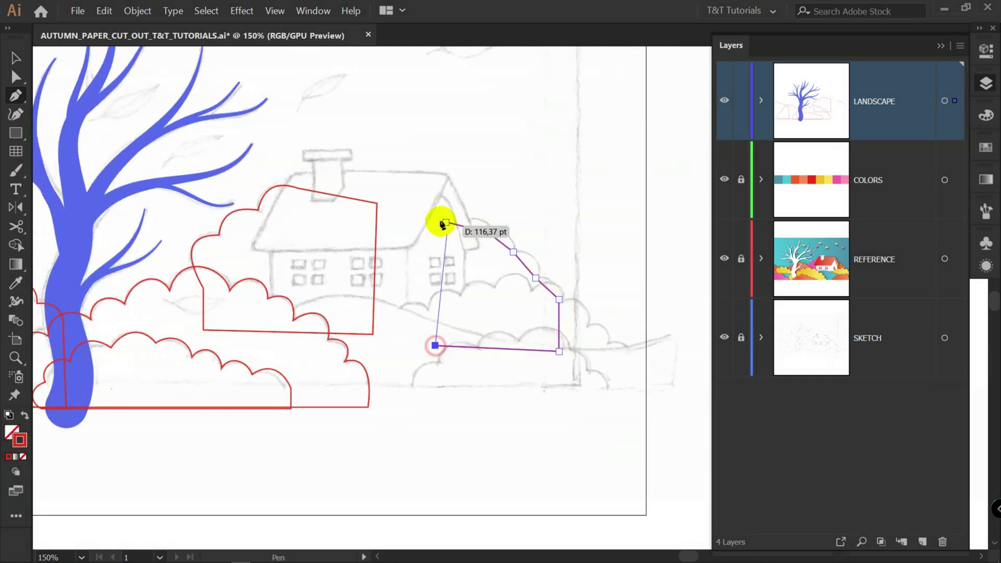
left_click(446, 222)
Step: Bend the outer segments of the bush behind the house's right side into rounded scallops
key("alt")
left_click_drag(469, 228, 534, 258)
left_click_drag(546, 289, 554, 283)
Step: Fine-tune the scallop handles of the bush behind the house's left side to follow the sketch, and deselect it
key("a")
left_click(203, 287)
left_click_drag(183, 255, 178, 261)
left_click_drag(188, 232, 192, 229)
left_click(258, 210)
left_click_drag(238, 208, 241, 205)
left_click(344, 156)
Step: Draw a closed straight-segment Pen path for the large bush in front of the house's right side
key("p")
left_click(391, 318)
left_click(426, 310)
left_click(457, 295)
left_click(497, 288)
left_click(532, 292)
left_click(561, 303)
left_click(584, 328)
left_click(608, 345)
left_click(631, 355)
left_click(632, 408)
left_click(392, 408)
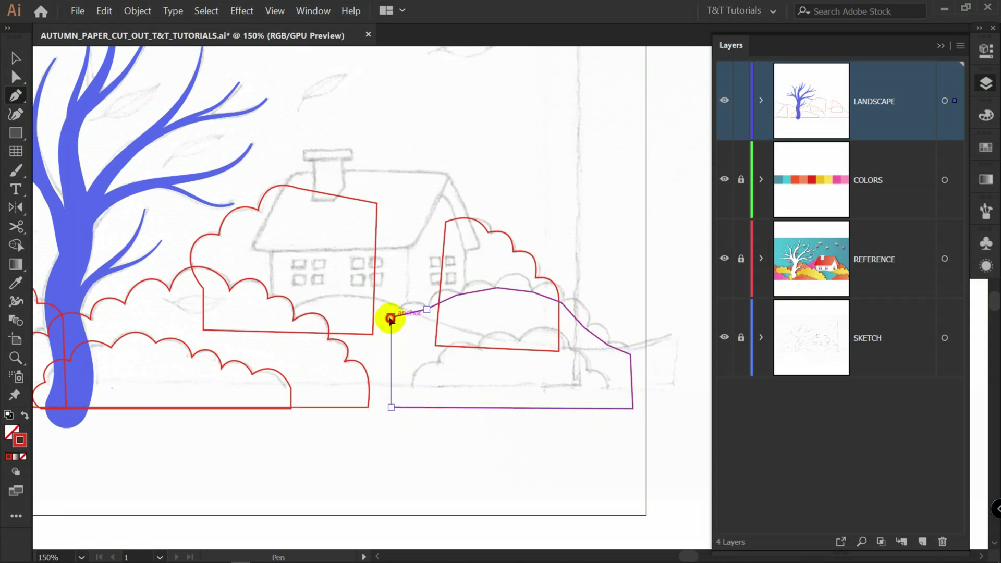
left_click(391, 318)
Step: Bend the upper segments of the large bush in front of the house's right side into rounded scallops
key("p")
key("p")
left_click_drag(410, 304, 411, 304)
left_click_drag(446, 300, 444, 292)
left_click_drag(476, 291, 475, 280)
left_click_drag(515, 290, 601, 328)
left_click_drag(619, 350, 621, 342)
Step: Fine-tune the anchor points between the scallops of the large right-hand bush to follow the sketch
key("a")
left_click(532, 292)
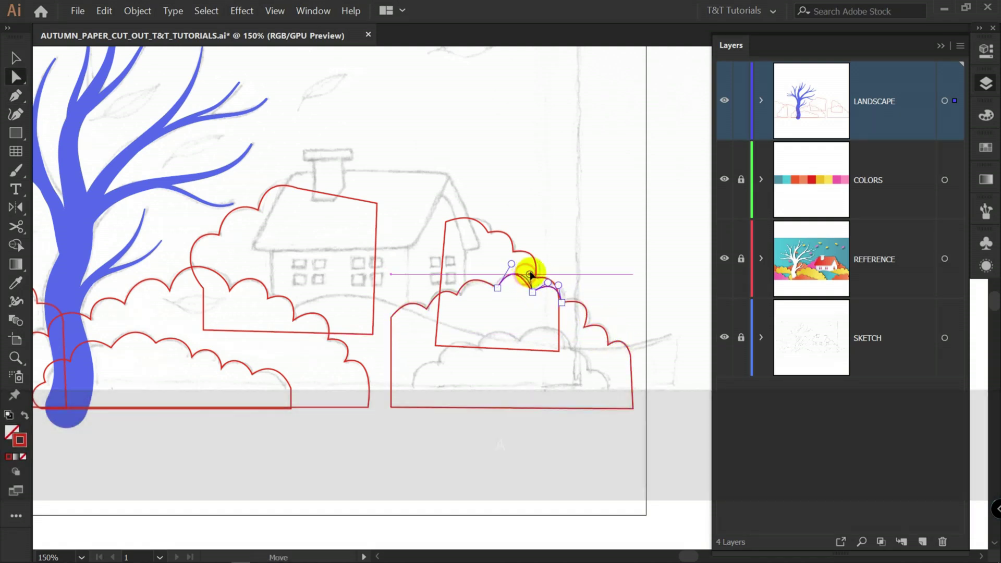
left_click(456, 296)
left_click_drag(457, 296, 460, 297)
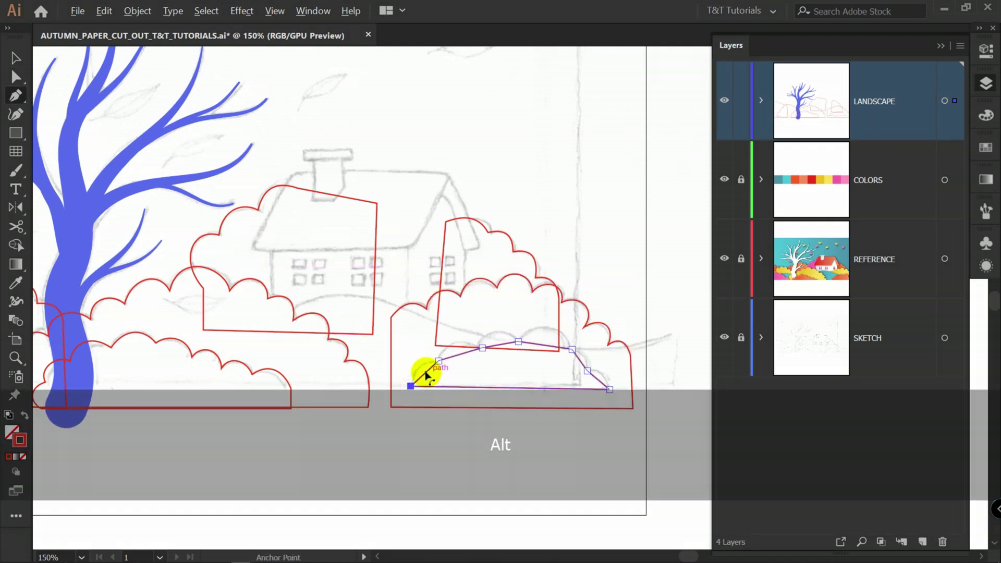
Step: Bend the outer segments of the small front bush at the landscape's right into rounded scallops
left_click_drag(425, 375, 418, 370)
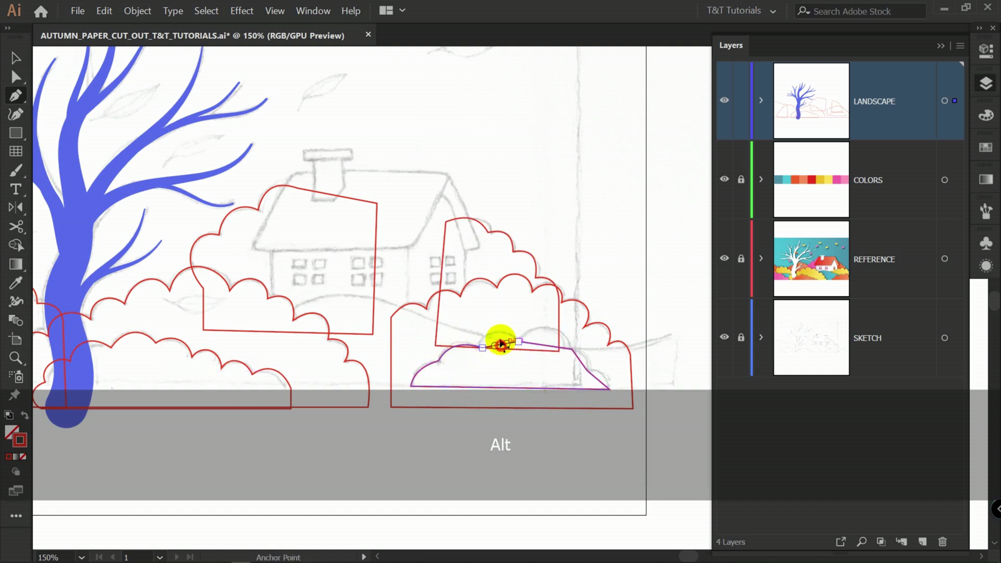
left_click_drag(499, 336, 539, 330)
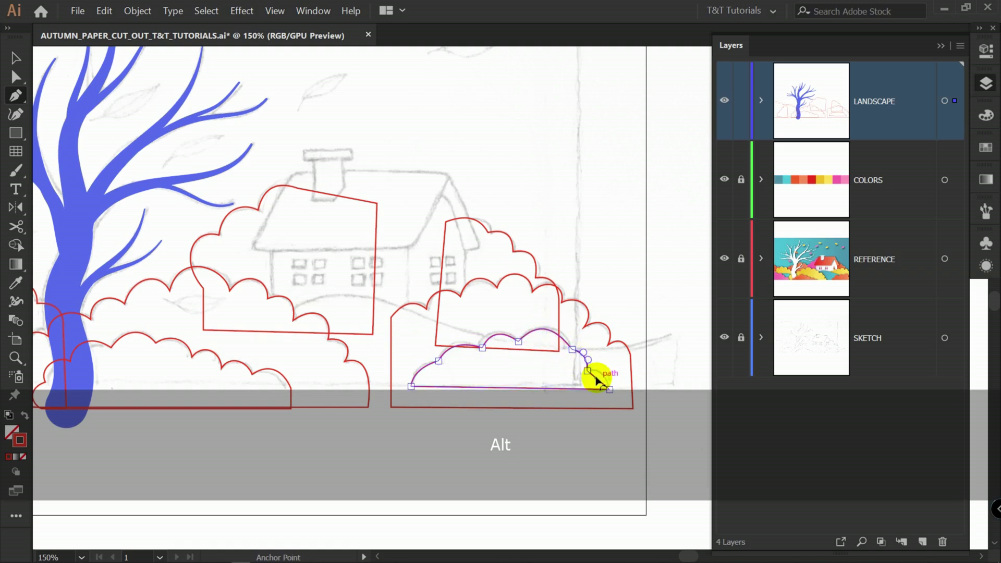
left_click_drag(599, 375, 604, 368)
Step: Draw a closed Pen path with a curved upper edge for the hill between the left bushes and the tree trunk
key("space")
left_click_drag(536, 330, 530, 308)
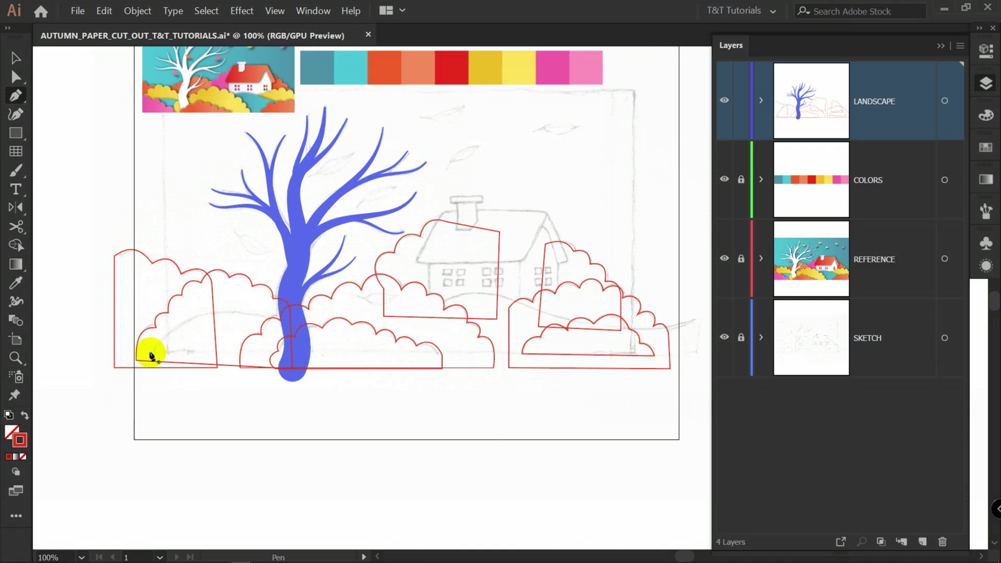
left_click_drag(149, 355, 155, 349)
left_click_drag(293, 321, 312, 323)
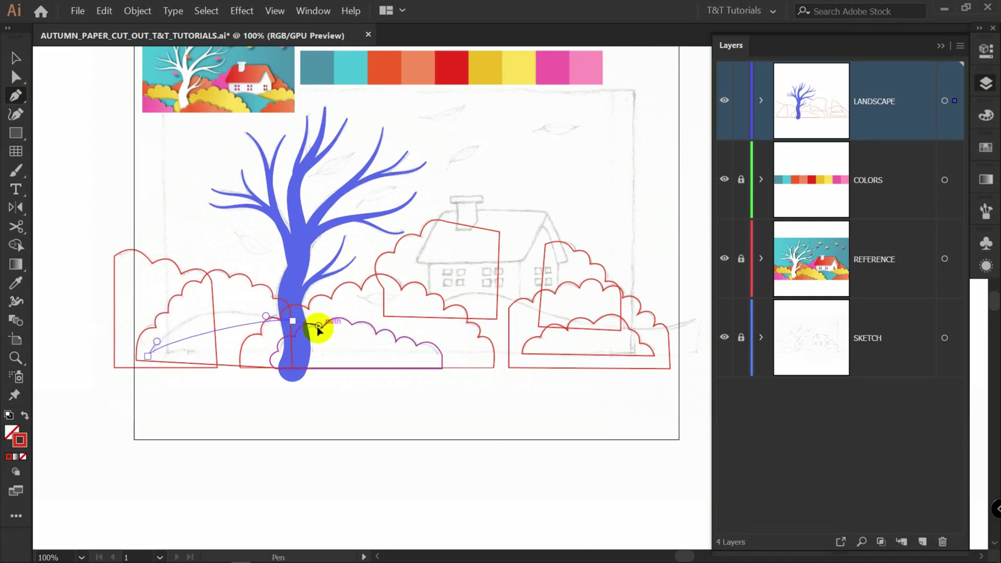
left_click(294, 322)
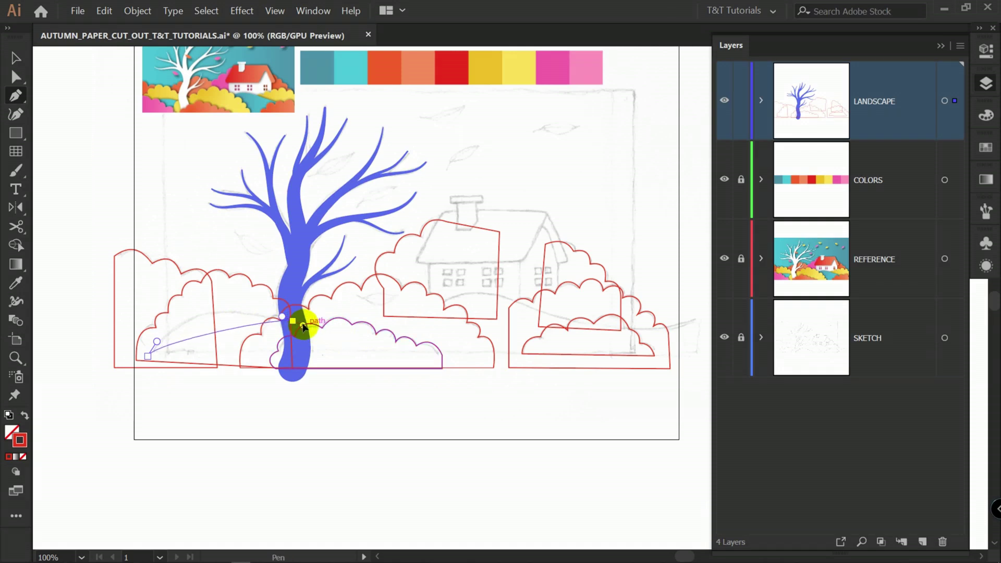
left_click(325, 363)
left_click(131, 356)
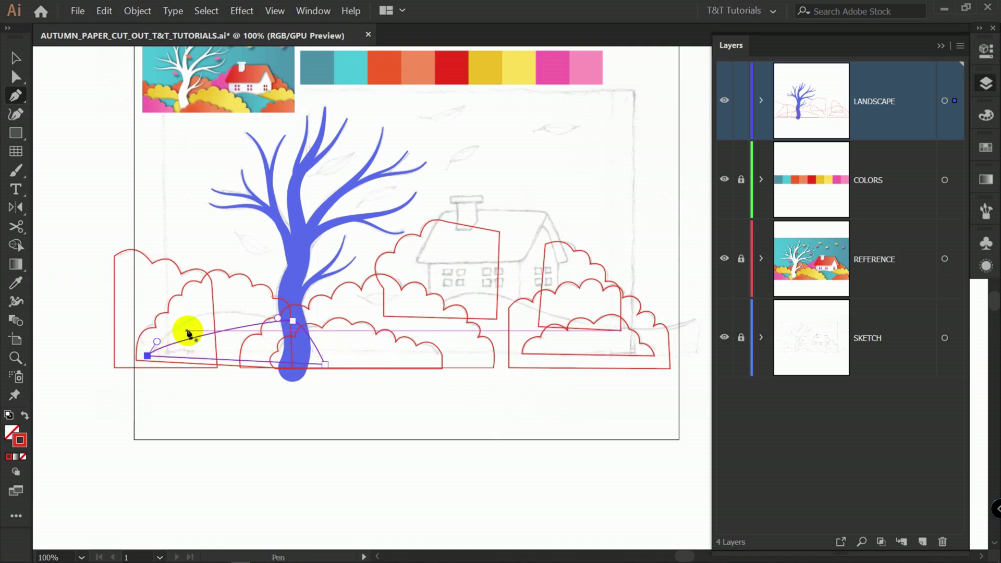
Step: Adjust the curve handles of the left hill so its crest arches along the sketch down past the tree trunk, and deselect it
scroll(188, 331, "up", 3)
key("a")
left_click_drag(451, 303, 177, 225)
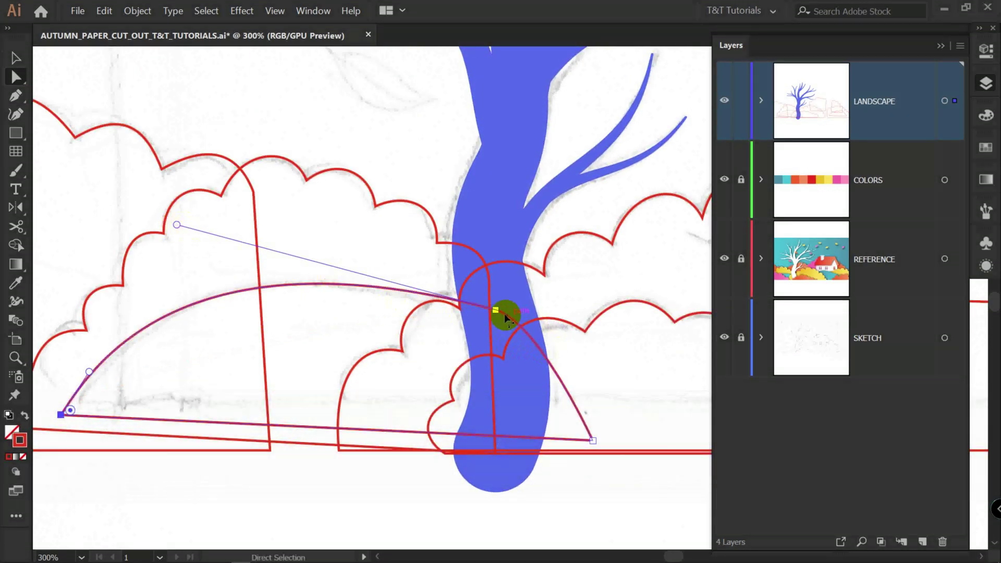
left_click_drag(499, 312, 572, 332)
scroll(361, 356, "down", 3)
left_click(438, 421)
Step: Draw a closed Pen path for the wavy ground below the house, extending past the sketch frame's right edge
left_click_drag(557, 358, 499, 344)
left_click_drag(299, 305, 331, 290)
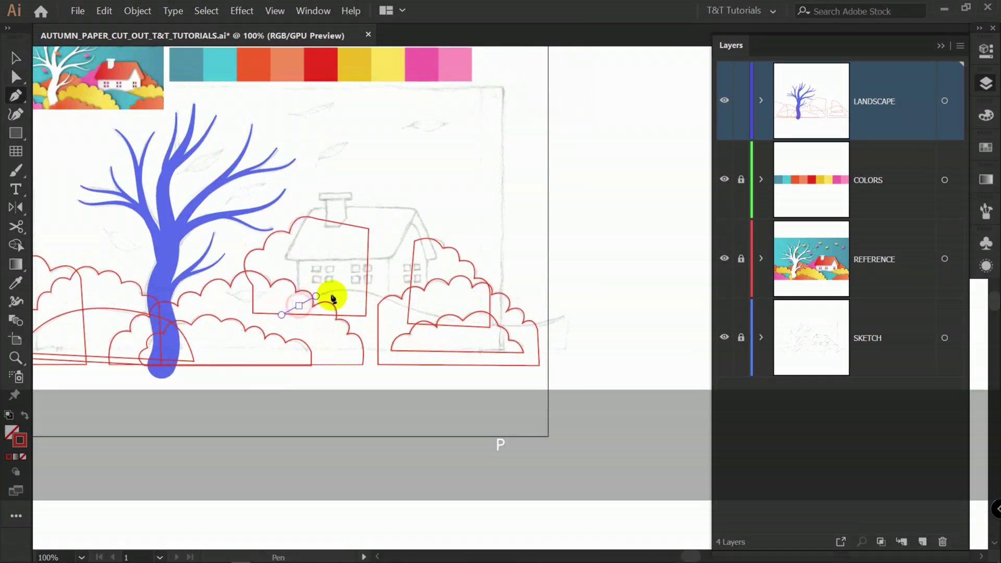
left_click_drag(414, 305, 441, 316)
left_click_drag(573, 312, 572, 359)
key("alt")
left_click(573, 358)
left_click(299, 358)
left_click(299, 306)
Step: Adjust the anchor and curve handles of the ground below the house to match the sketched hill line
key("ctrl+plus")
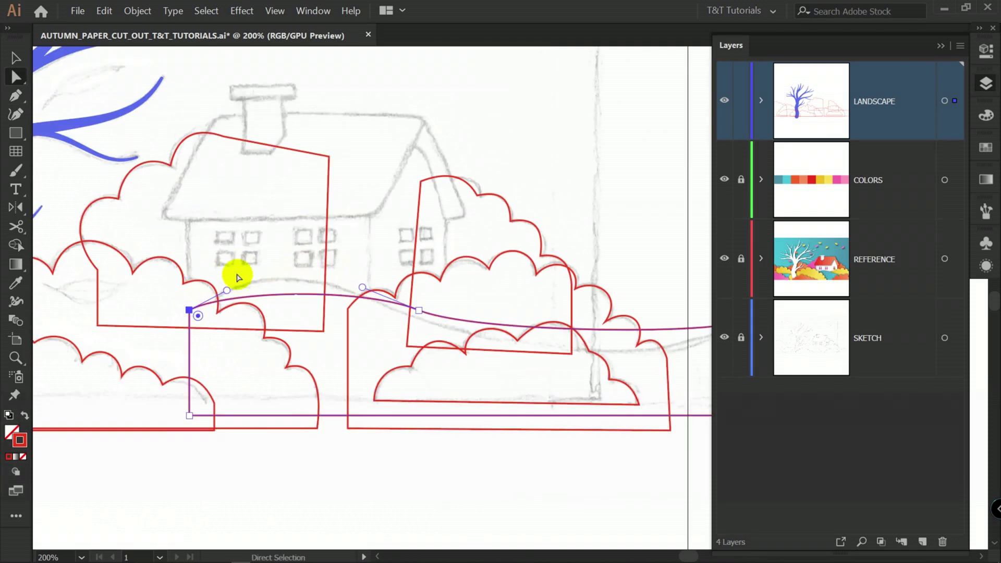
left_click_drag(227, 292, 270, 255)
left_click_drag(423, 317, 435, 330)
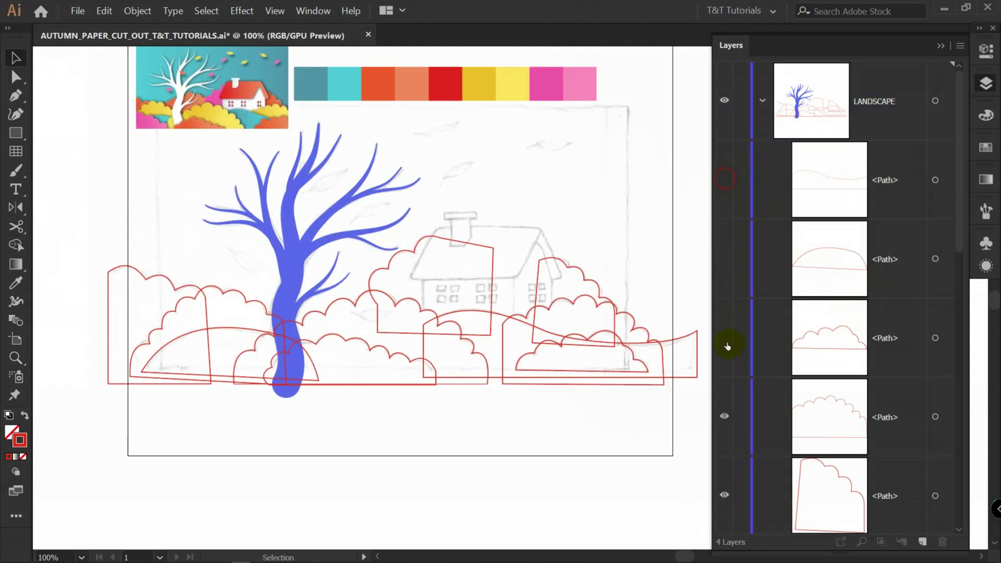
Step: Hide the bush and hill paths in the LANDSCAPE layer, keeping only the TREE object visible over the sketch
left_click(722, 495)
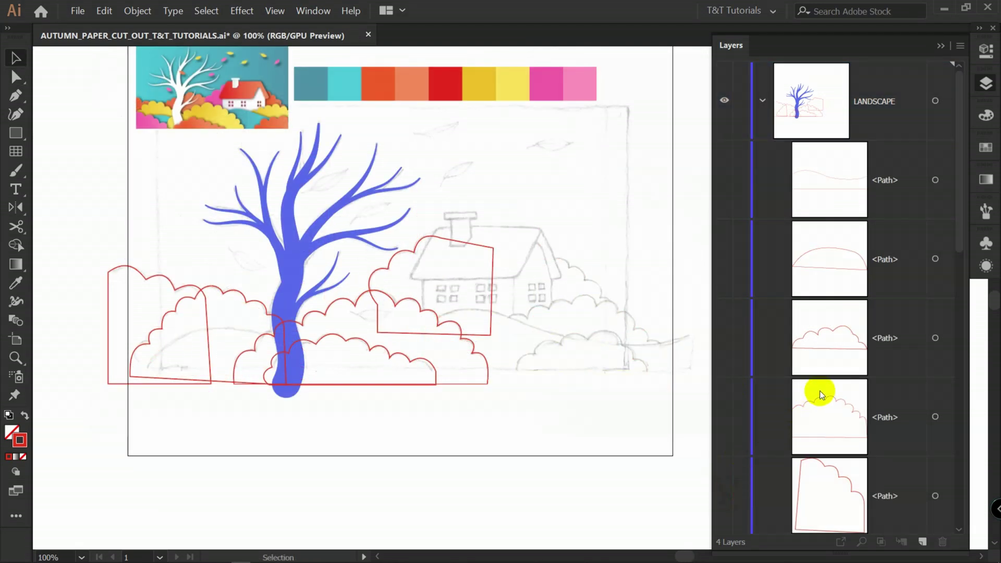
scroll(819, 396, "down", 3)
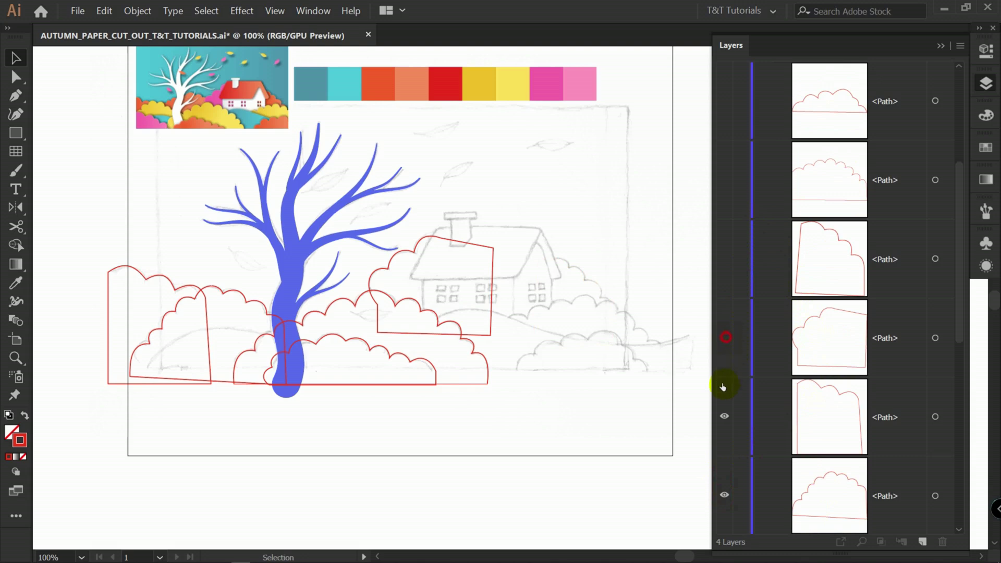
left_click(724, 500)
scroll(787, 457, "down", 2)
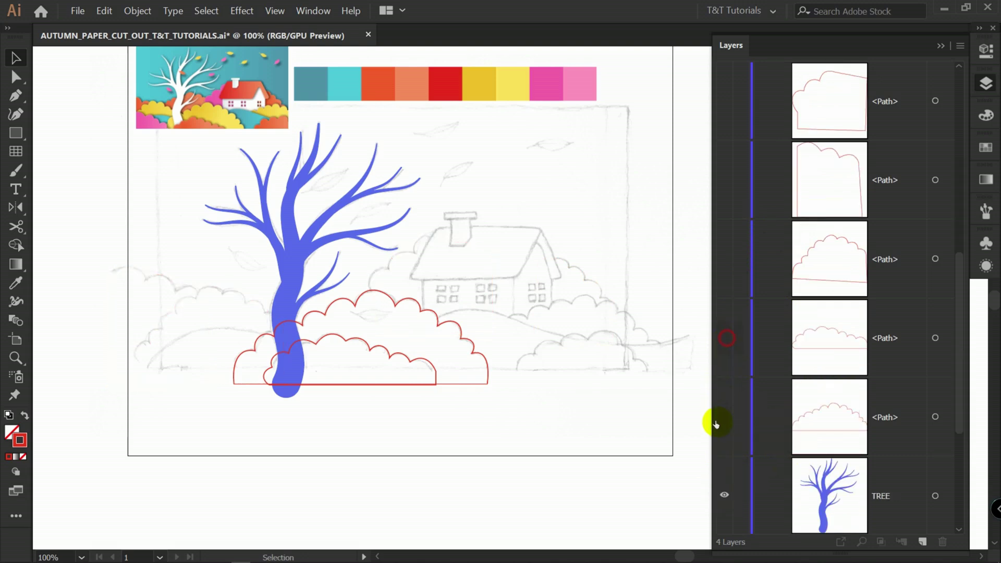
Step: Draw two adjoining rectangles over the sketch for the house's long front wall and its taller gable wall
scroll(527, 254, "up", 2)
key("m")
left_click_drag(297, 241, 476, 373)
left_click_drag(478, 204, 555, 372)
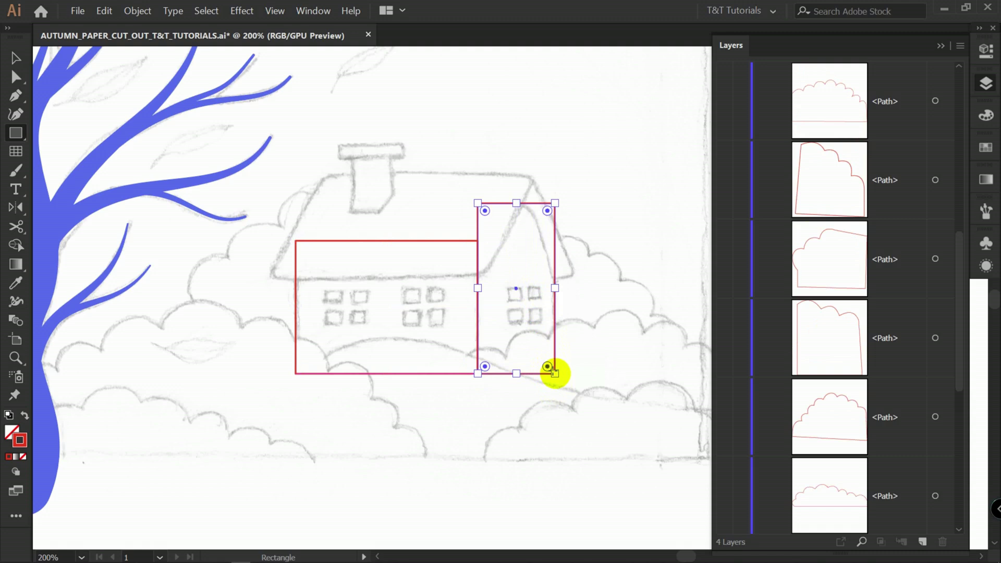
Step: Add a peak anchor to the gable wall's upper edge, lower its two upper corners to form the gable, and round the peak
scroll(550, 217, "up", 1)
key("p")
left_click(511, 195)
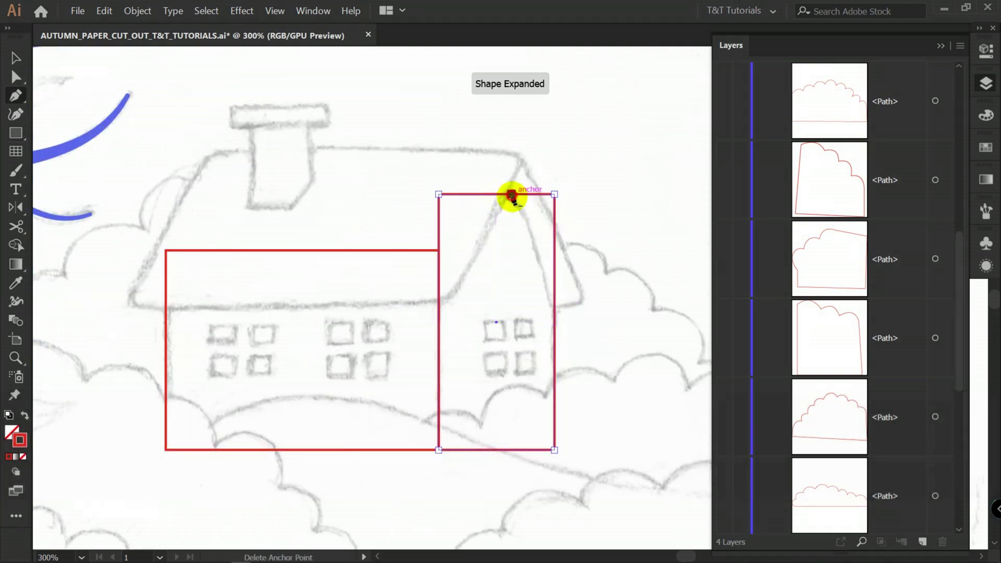
key("a")
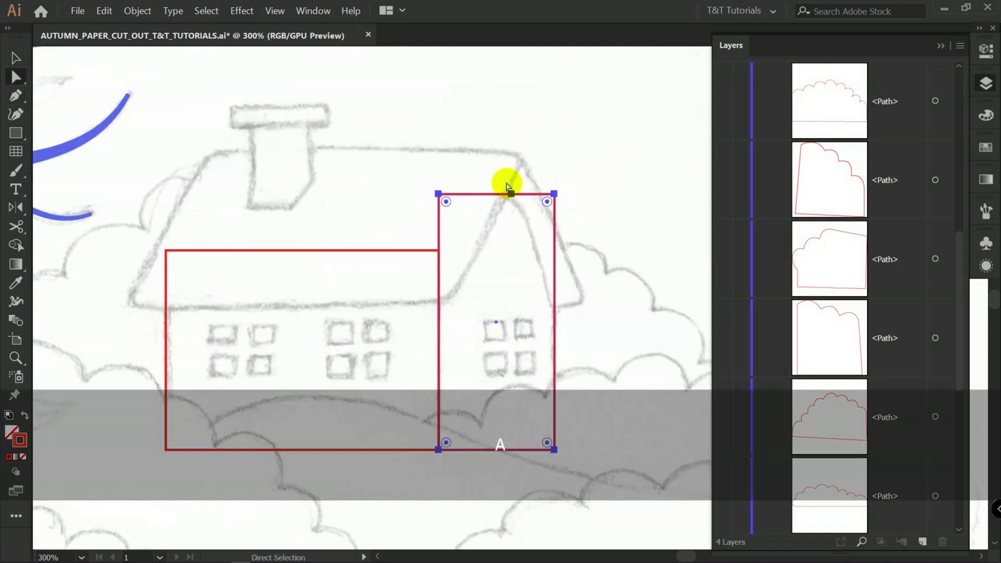
left_click_drag(439, 195, 439, 251)
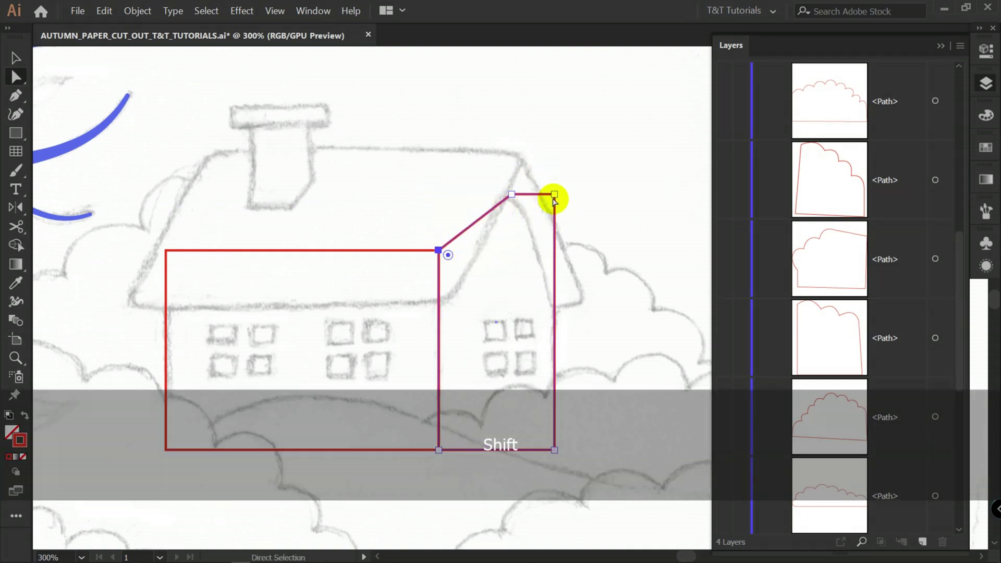
left_click_drag(554, 195, 554, 307)
left_click(512, 194)
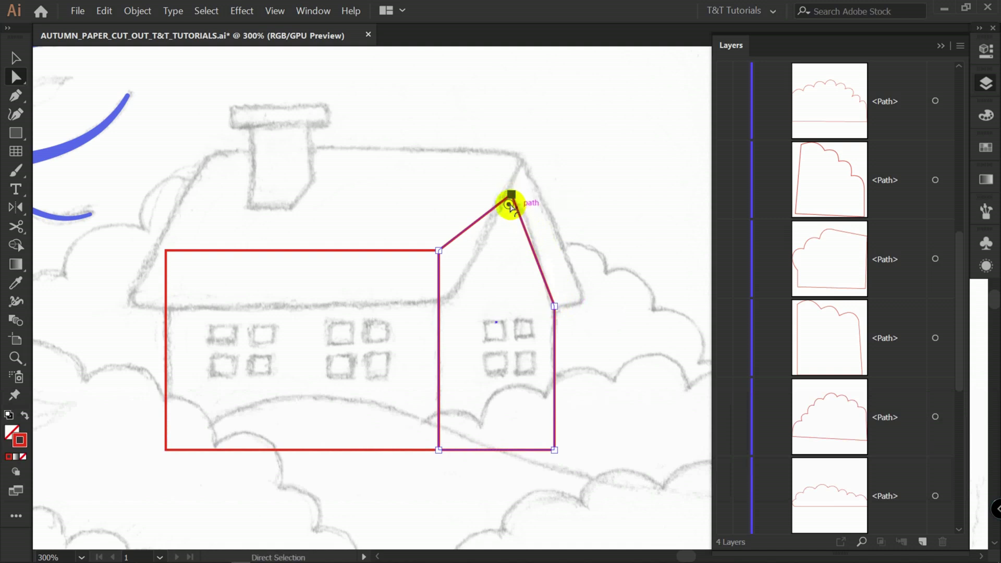
left_click_drag(509, 206, 510, 219)
Step: Draw a small rectangular pane on the front wall and duplicate it into a two-by-two window
key("m")
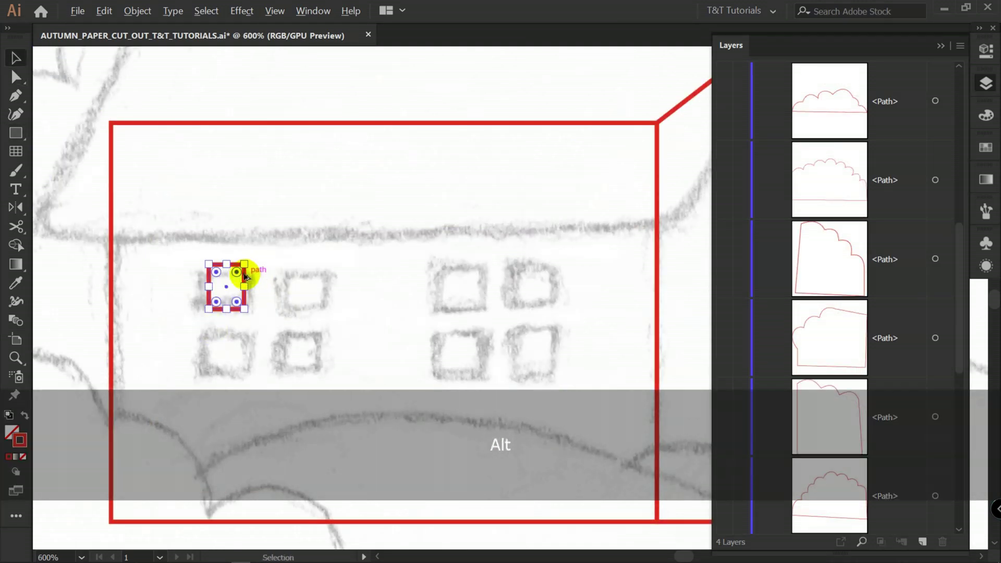
left_click_drag(246, 275, 281, 373)
key("alt")
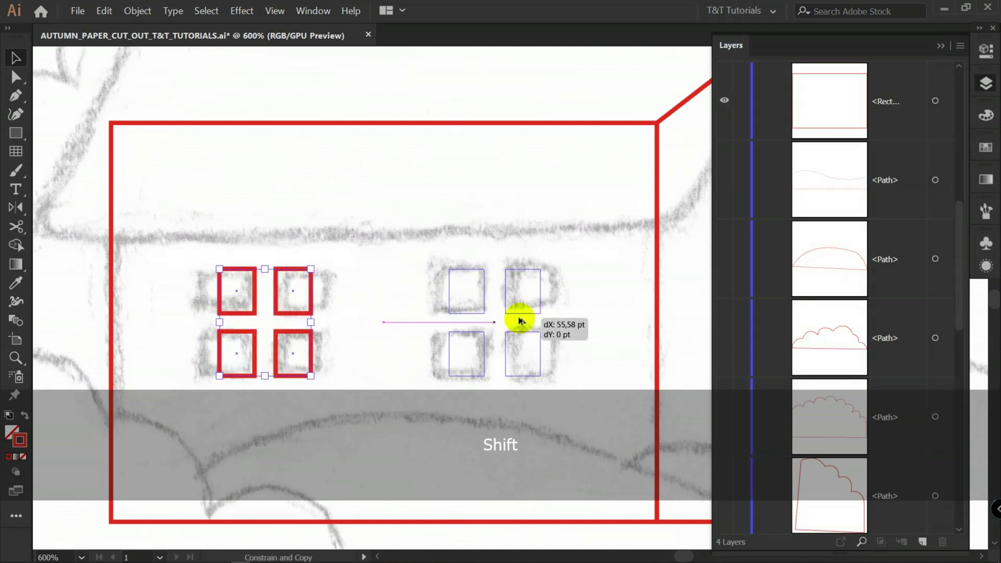
Step: Duplicate the four-pane window to the second front-wall position and the gable wall, and narrow the gable wall's copy
left_click_drag(518, 320, 520, 319)
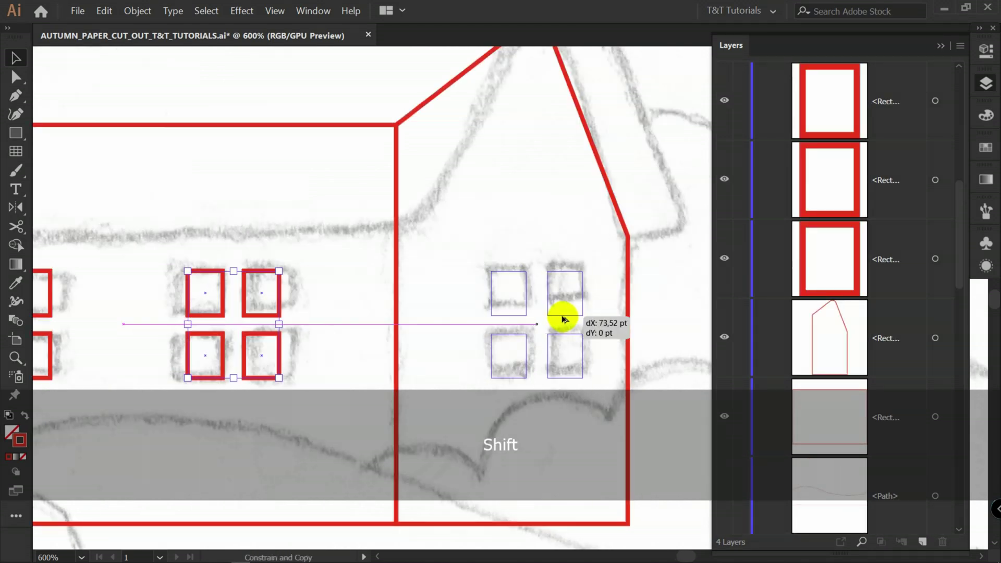
left_click_drag(563, 319, 564, 313)
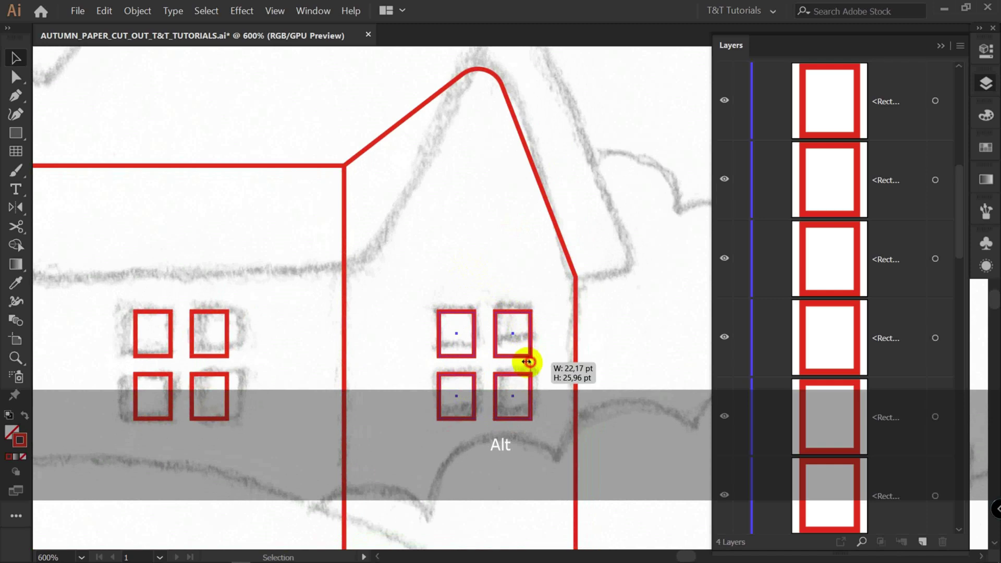
left_click_drag(525, 357, 507, 346)
Step: Draw a rectangle over the main roof and shear it horizontally to match the roof's slant
key("m")
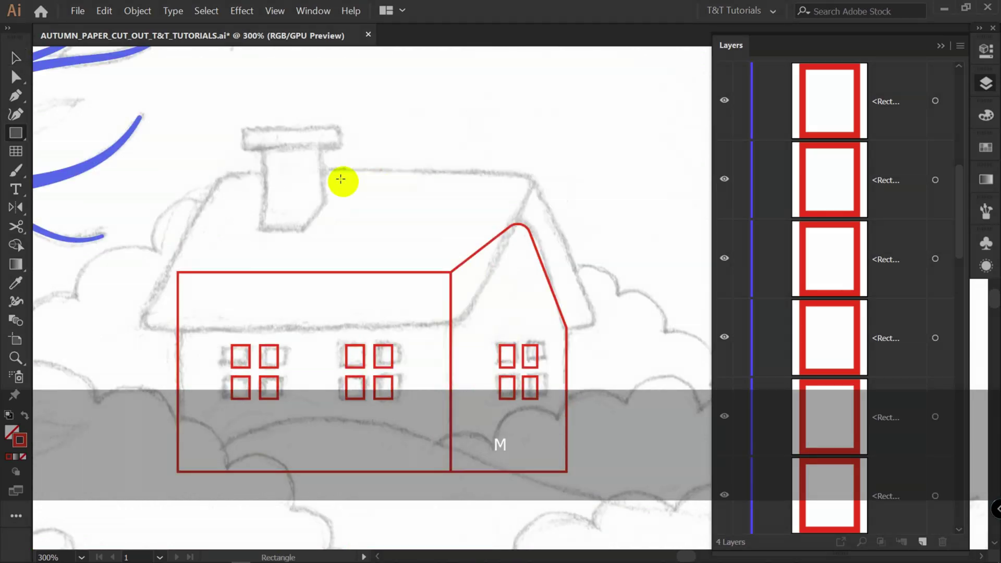
left_click_drag(162, 171, 482, 325)
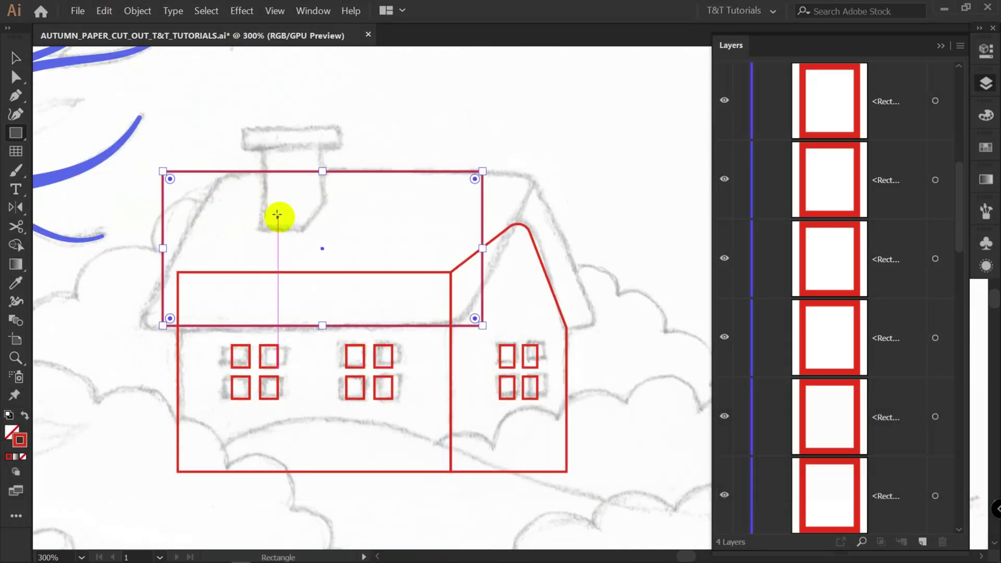
left_click(17, 207)
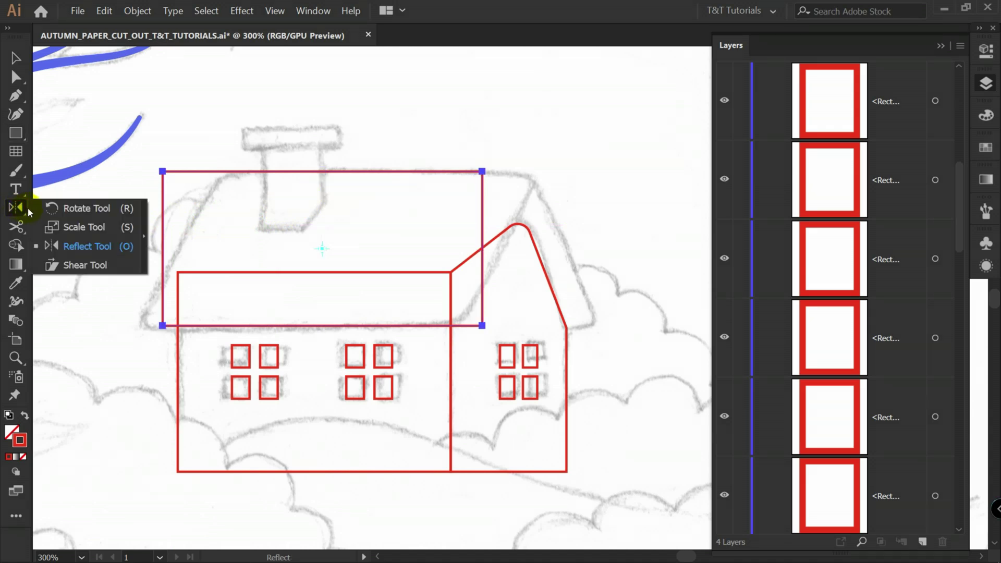
left_click(106, 270)
left_click_drag(313, 172, 355, 170)
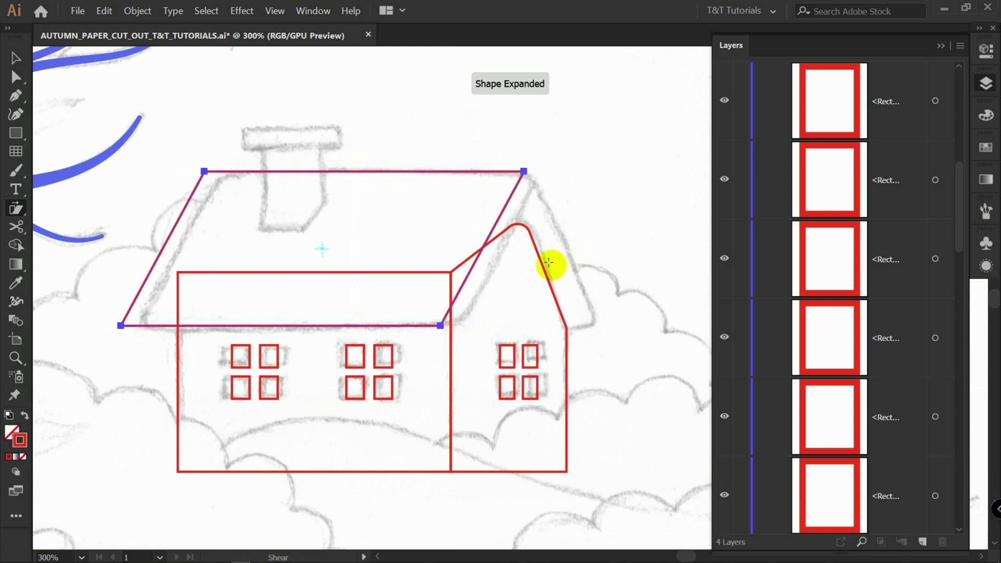
Step: Adjust the width of the slanted roof shape so both its sides align with the sketched roof
key("v")
left_click_drag(524, 248, 545, 248)
left_click_drag(122, 247, 139, 242)
Step: Round each of the main roof's four corners individually to follow the sketch, and deselect the roof
key("a")
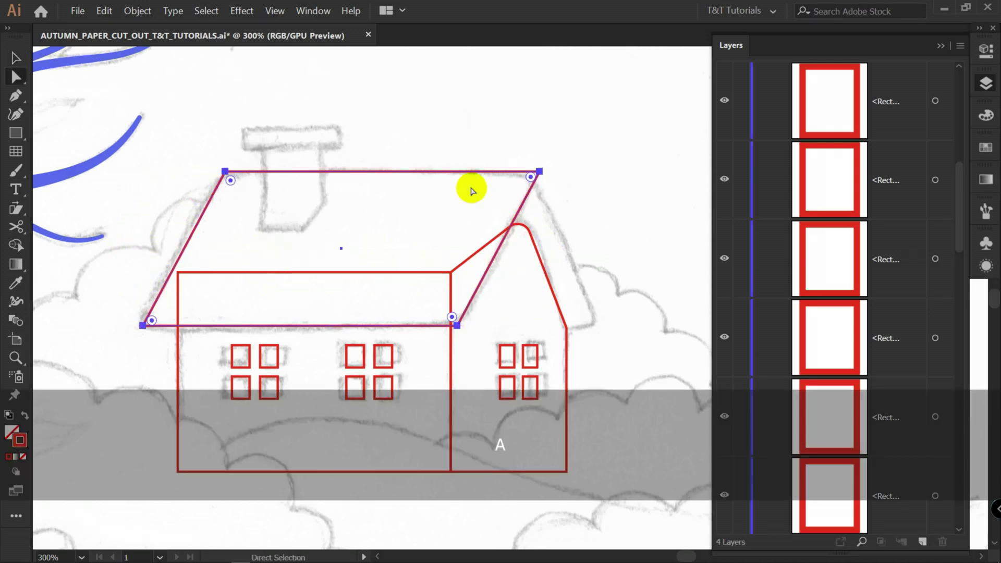
left_click_drag(531, 176, 514, 188)
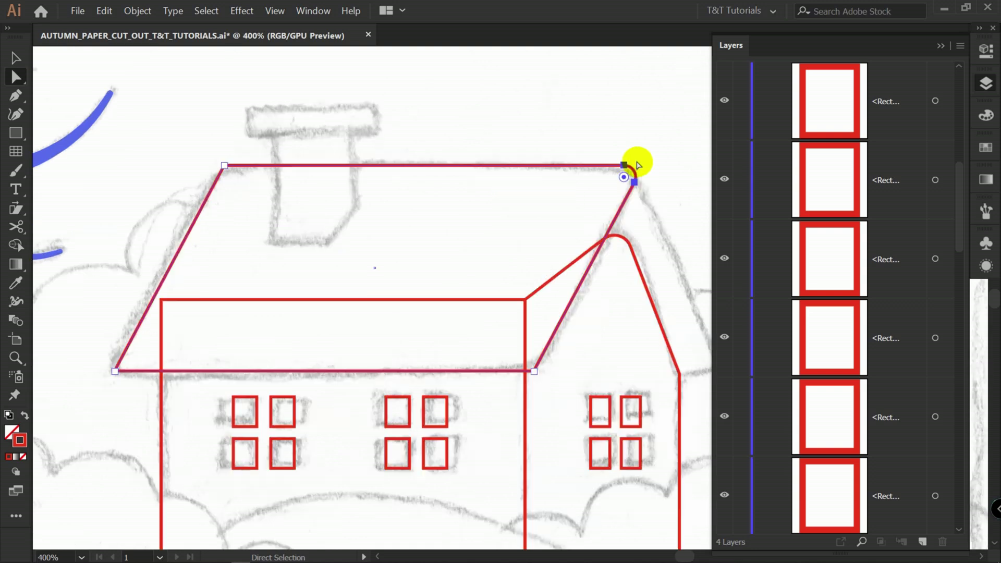
left_click(226, 165)
left_click_drag(230, 170, 239, 192)
left_click(116, 371)
mouse_move(122, 365)
left_mouse_down()
mouse_move(141, 349)
mouse_move(134, 360)
left_mouse_up()
left_click(534, 371)
left_click_drag(528, 360, 531, 321)
key("v")
left_click(488, 346)
Step: Duplicate the main roof shape horizontally to the right and flip the copy horizontally for the gable-side roof
scroll(542, 307, "down", 1)
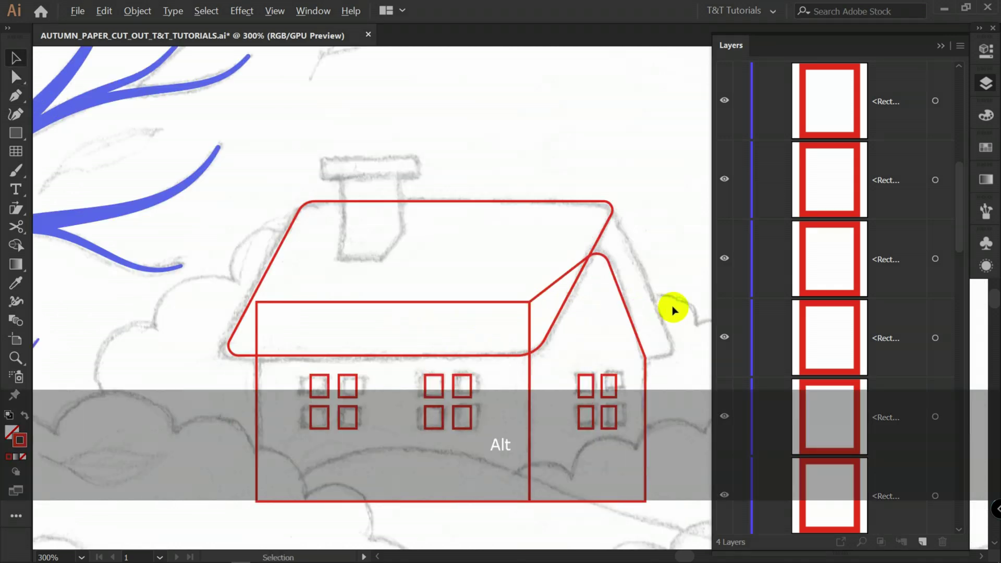
left_click_drag(672, 310, 491, 217)
left_click_drag(327, 157, 452, 161)
left_click(987, 50)
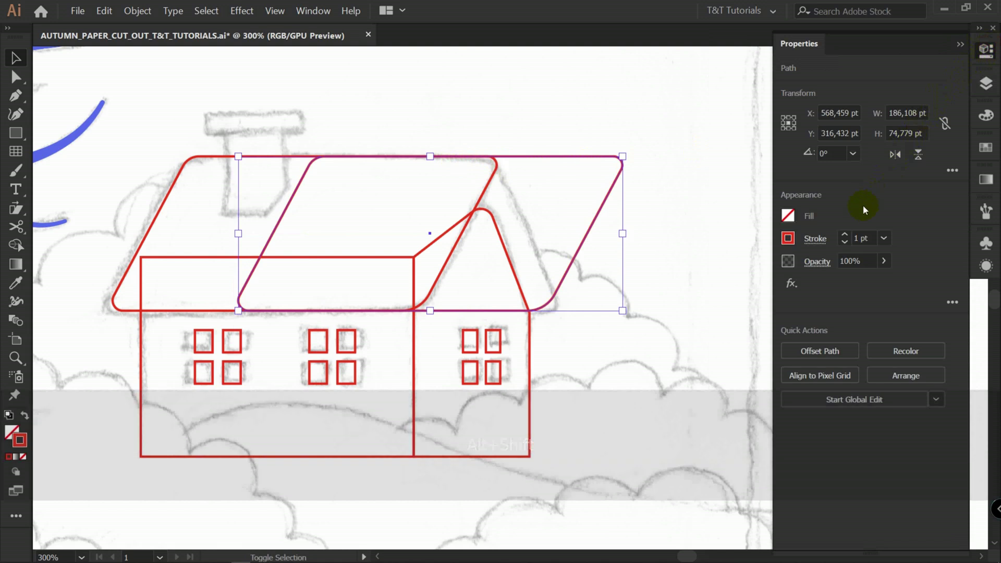
left_click(895, 158)
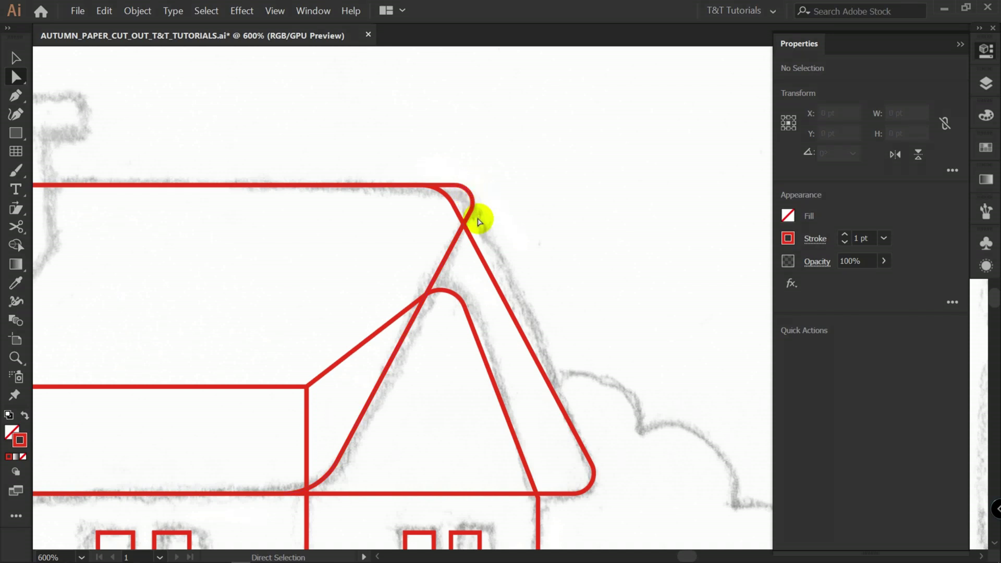
Step: Move the anchor point at the flipped roof copy's upper-right corner to the main roof's corner so its slanted edge follows the sketched gable
scroll(471, 199, "up", 2)
left_click(432, 217)
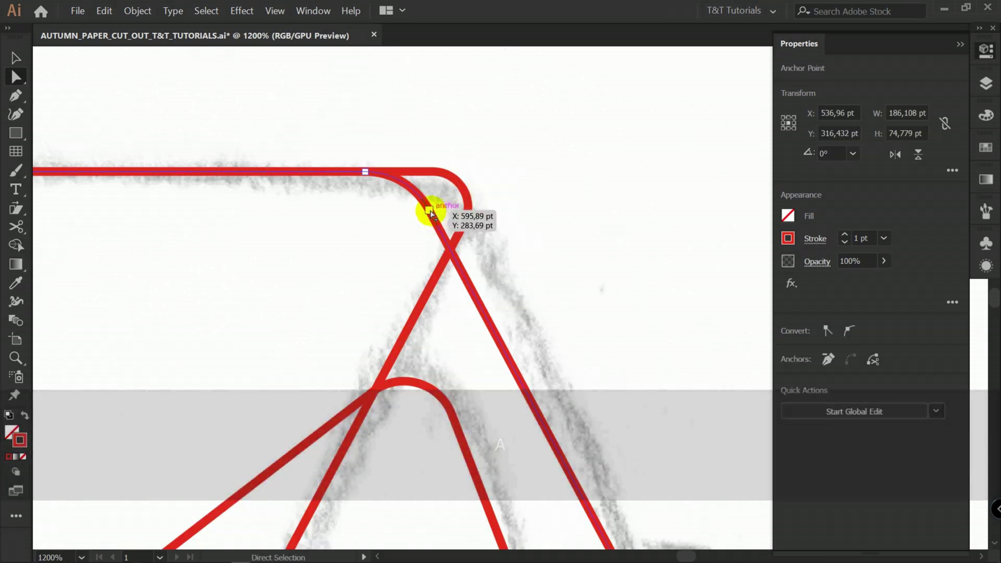
left_click_drag(430, 213, 466, 196)
scroll(464, 193, "up", 3)
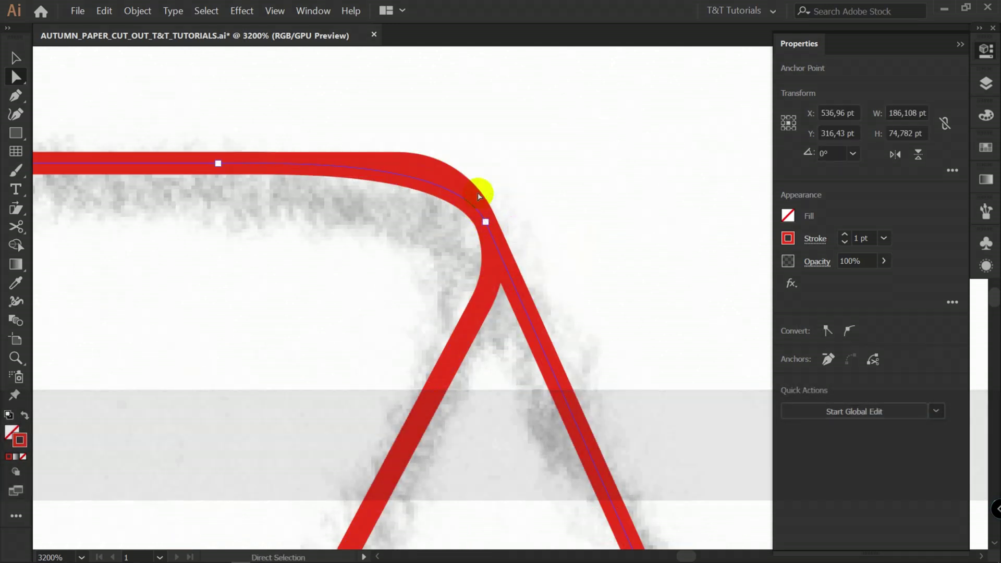
left_click(556, 210)
scroll(556, 214, "down", 2)
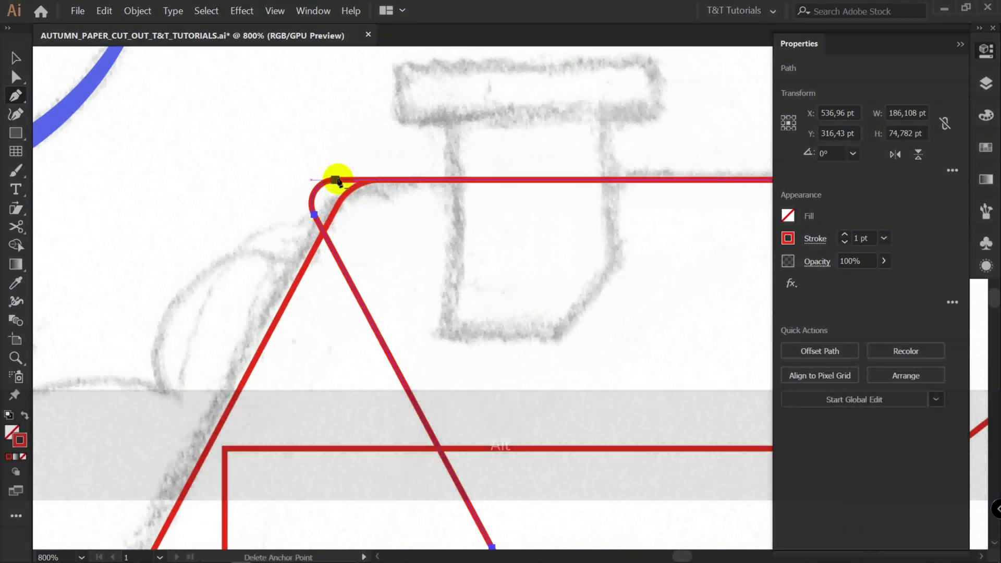
Step: Remove the surplus anchor points along the upper edge of the flipped roof copy with the Pen tool, simplifying it toward the gable
key("p")
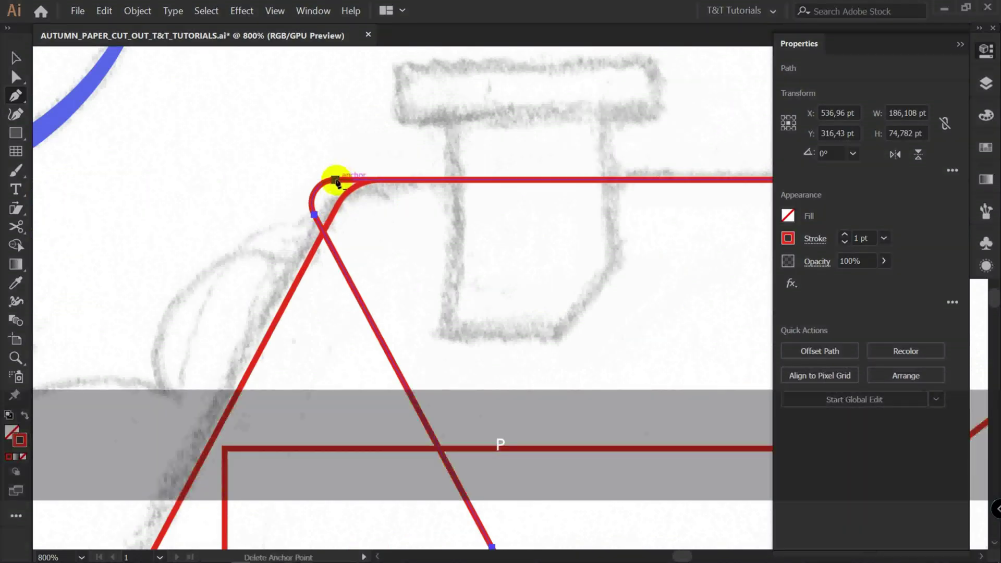
left_click(312, 206)
key("a")
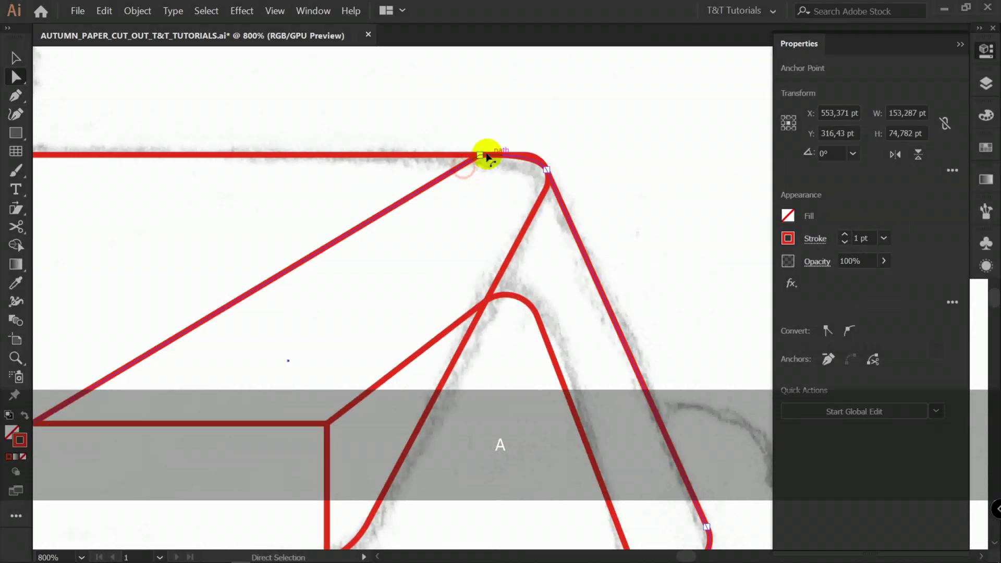
scroll(486, 156, "up", 2, "alt")
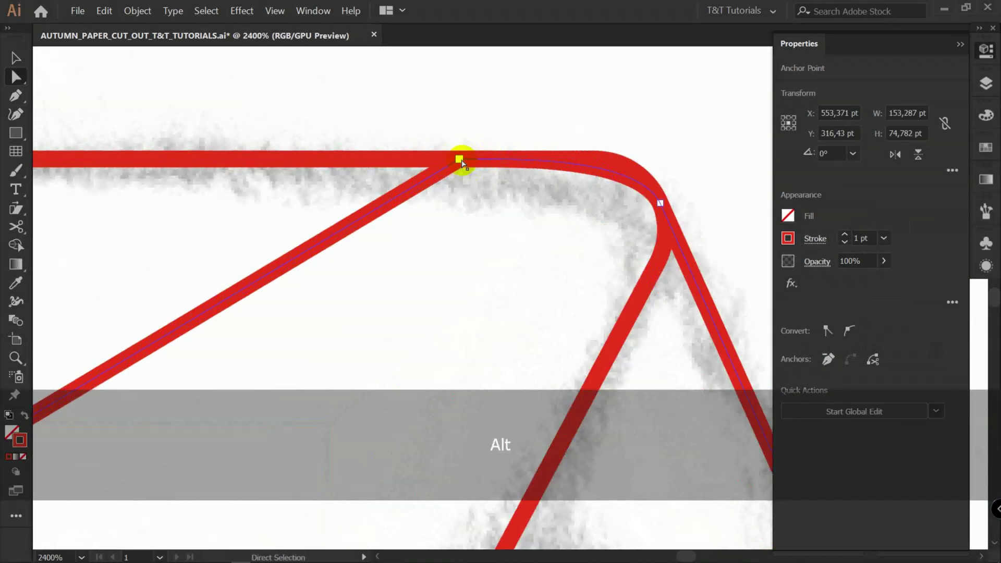
key("p")
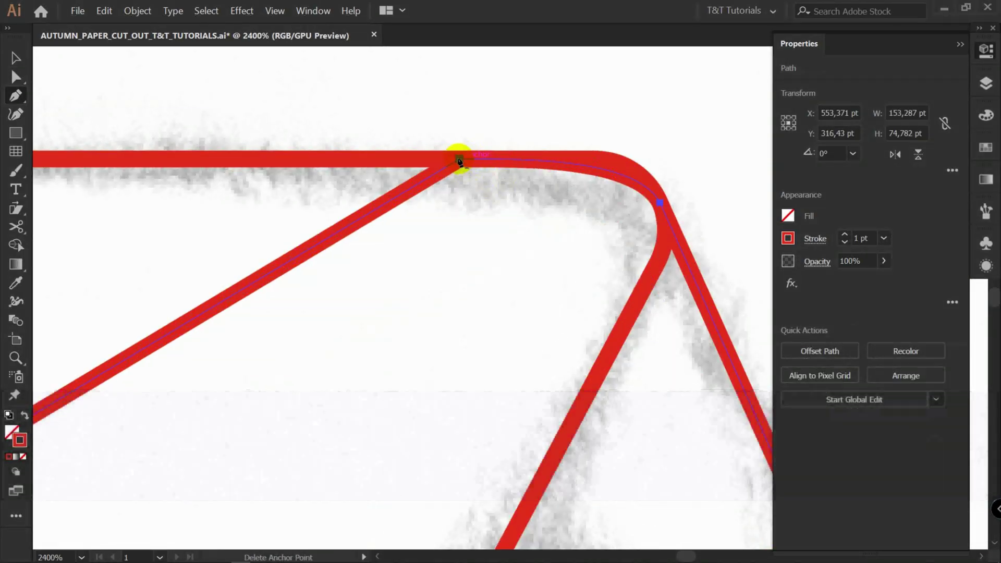
left_click(459, 161)
Step: Draw rectangles for the chimney stack (about 31 × 42 pt) and its cap (about 49 × 12 pt), and align their horizontal centers
key("m")
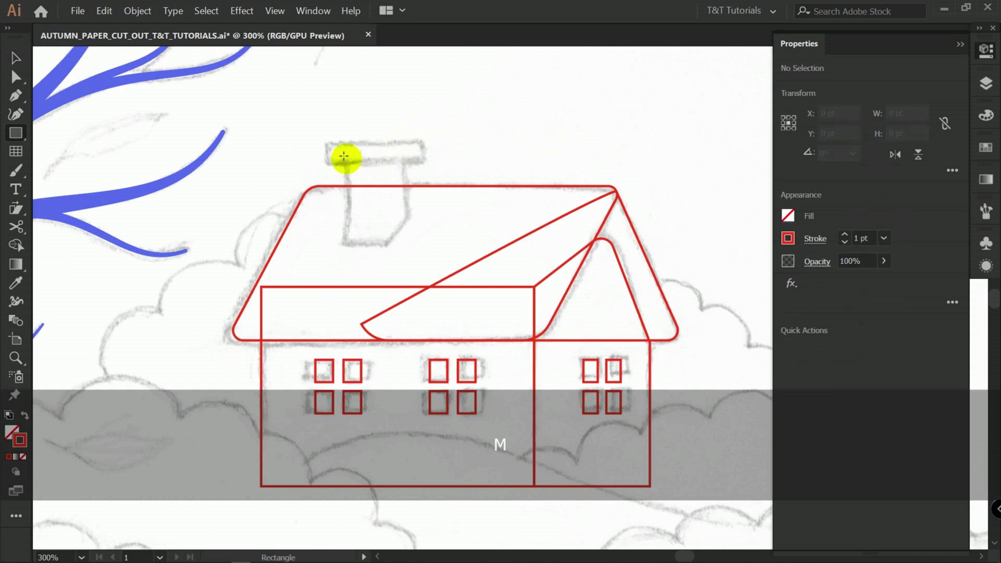
left_click_drag(343, 157, 408, 230)
key("v")
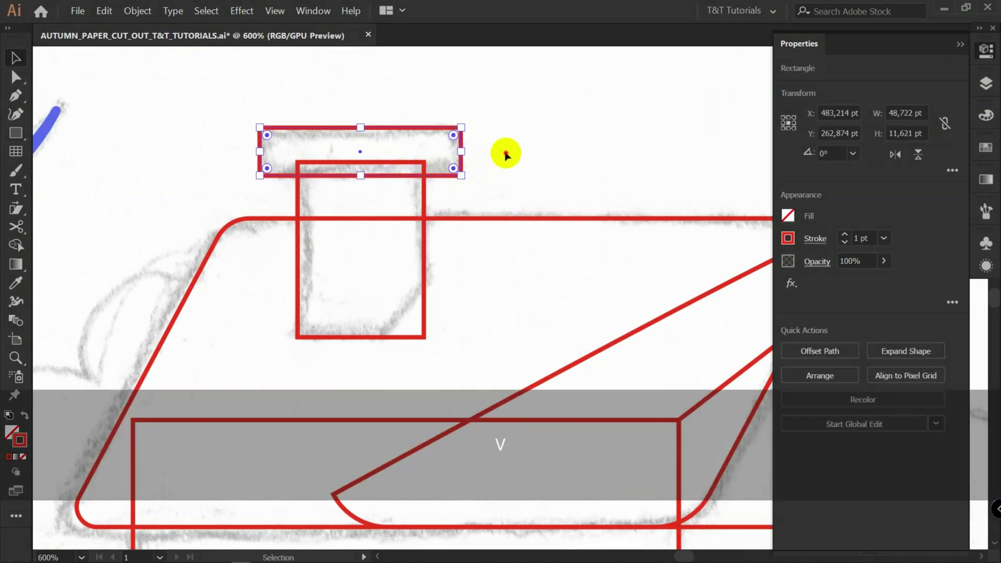
left_click(501, 149)
left_click_drag(512, 109, 241, 193)
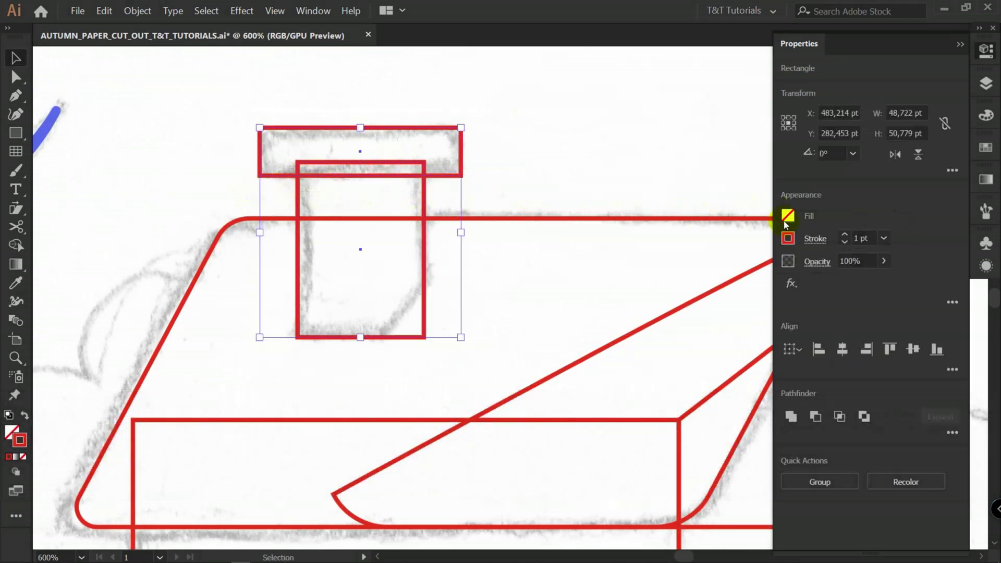
left_click(843, 349)
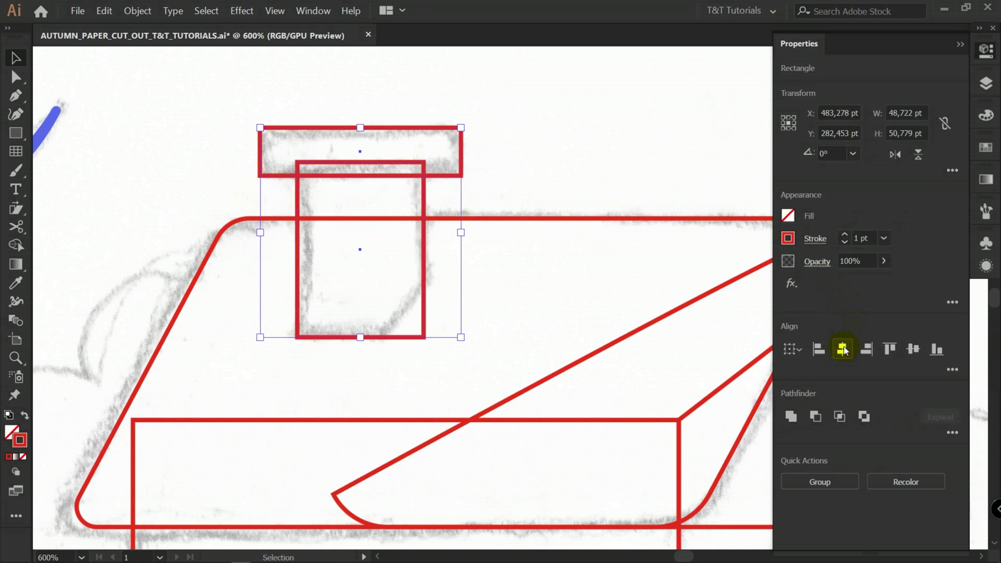
Step: Add an anchor point on the chimney stack's bottom edge and raise its lower-right corner to form the sketched diagonal cut
left_click(424, 300)
key("p")
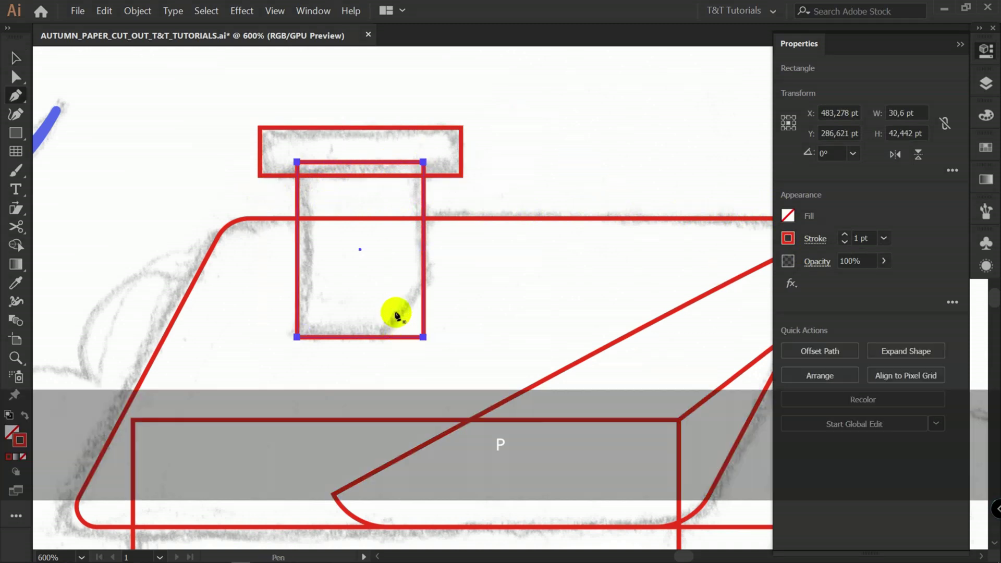
left_click(381, 337)
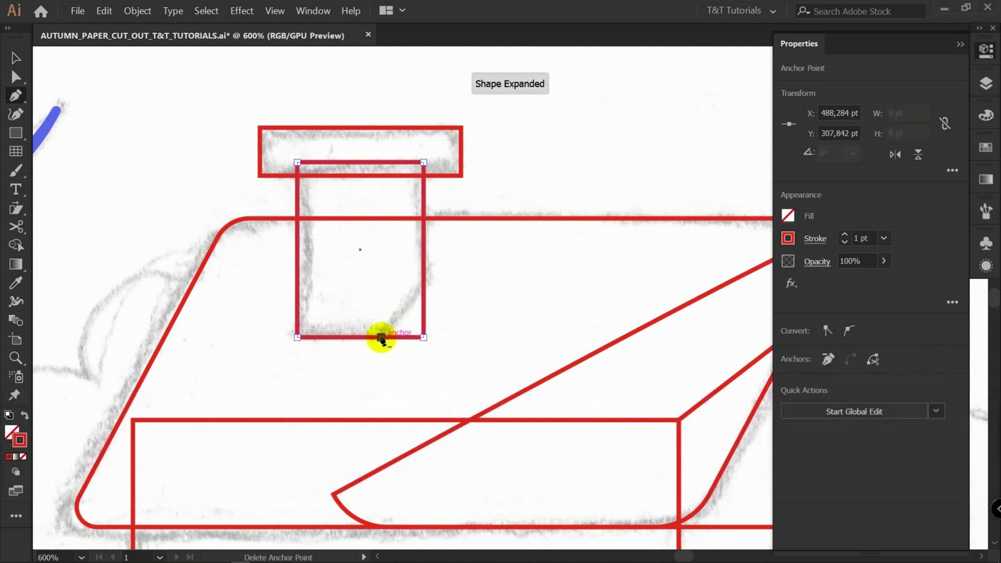
key("a")
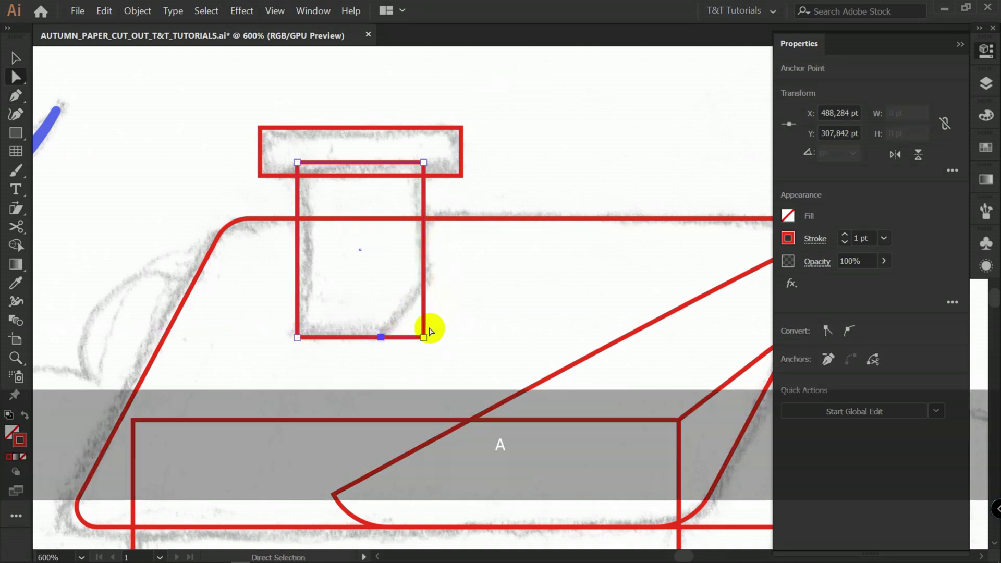
left_click(423, 337)
left_click_drag(423, 338, 425, 284)
Step: Scale down the chimney's cap and stack proportionally
key("shift")
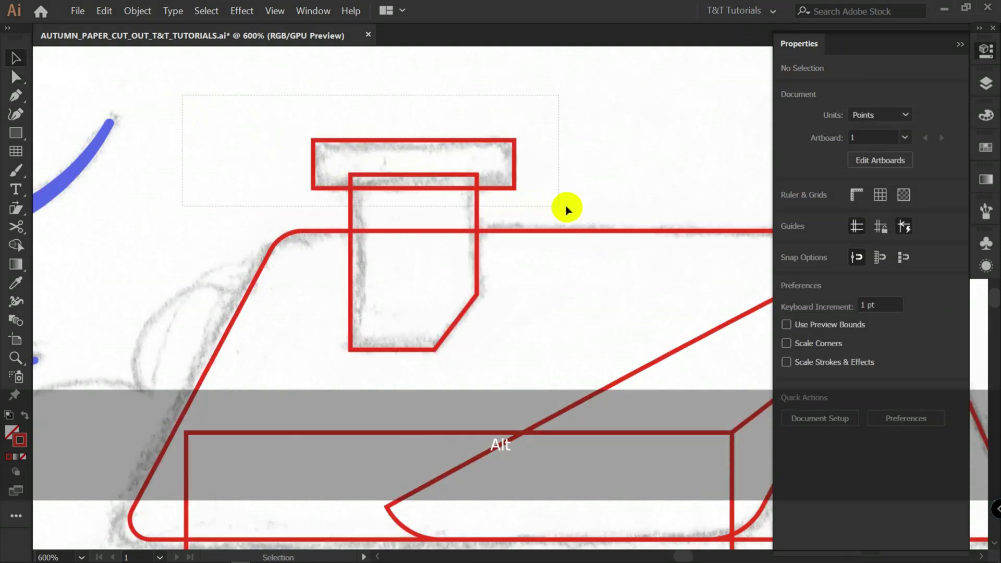
key("shift")
left_click_drag(516, 147, 494, 163)
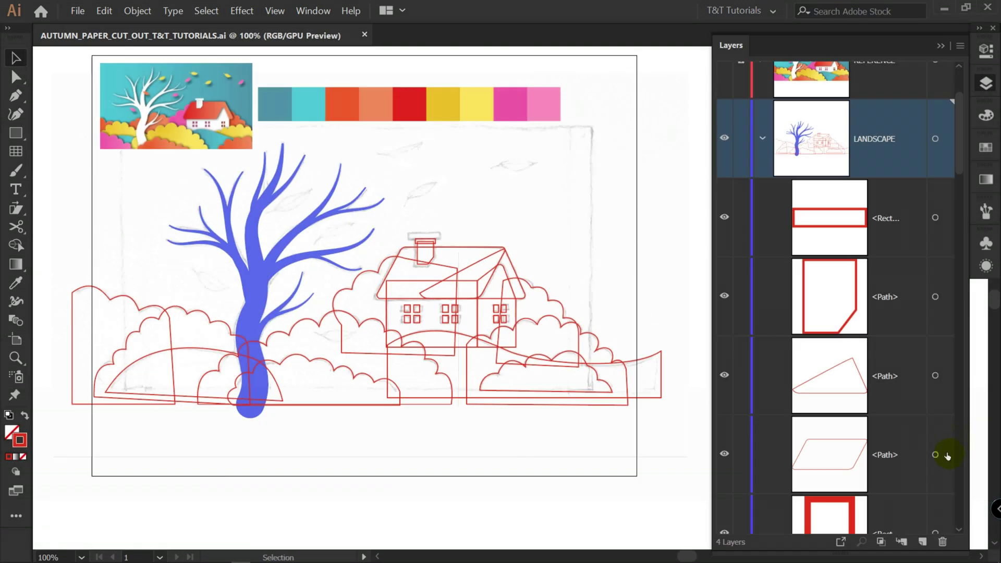
Step: Create a layer named LEAVES above LANDSCAPE and draw a closed leaf outline about 44 pt tall in the empty sky with the Pen tool
left_click(922, 542)
key("p")
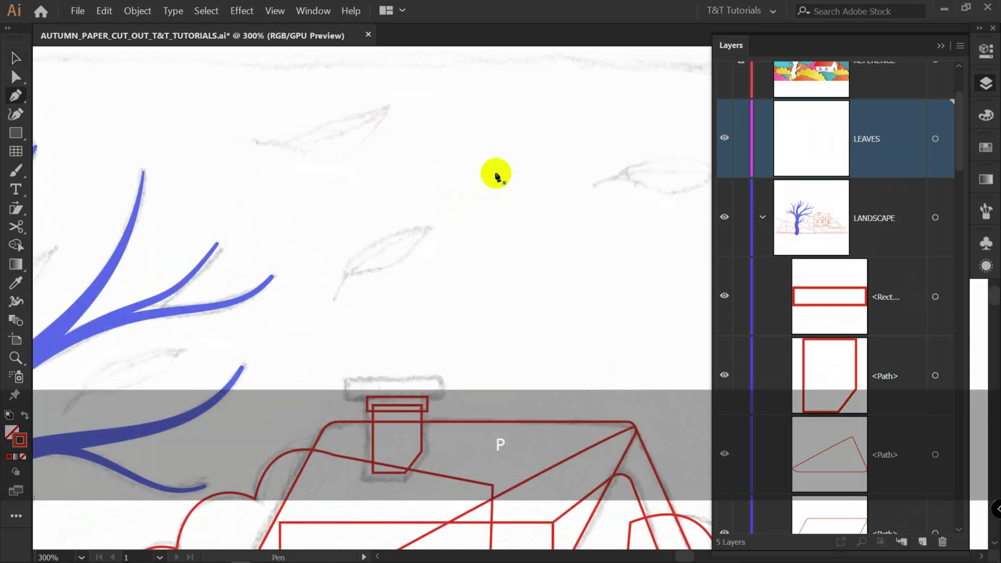
left_click_drag(492, 132, 481, 145)
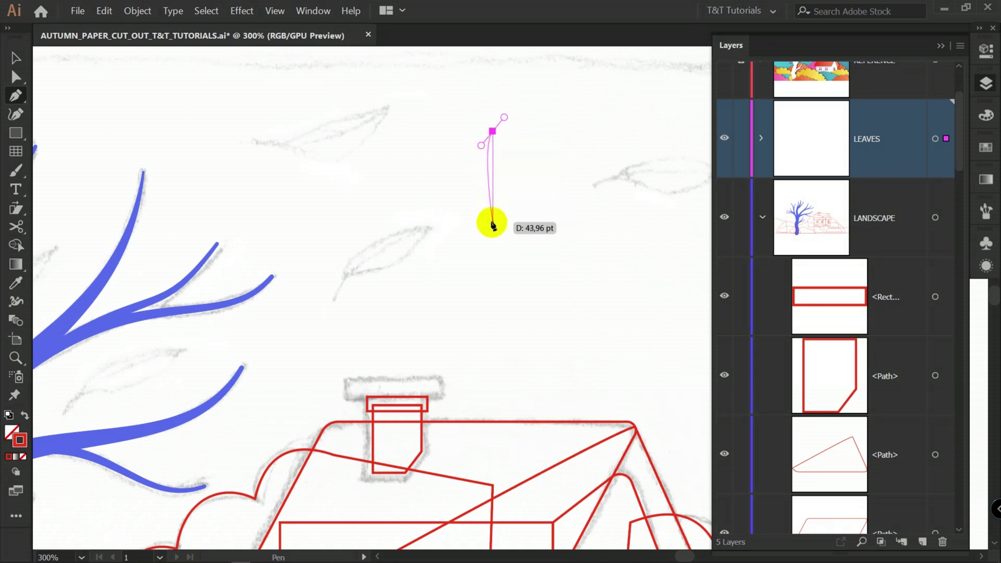
left_click_drag(493, 224, 520, 200)
key("alt")
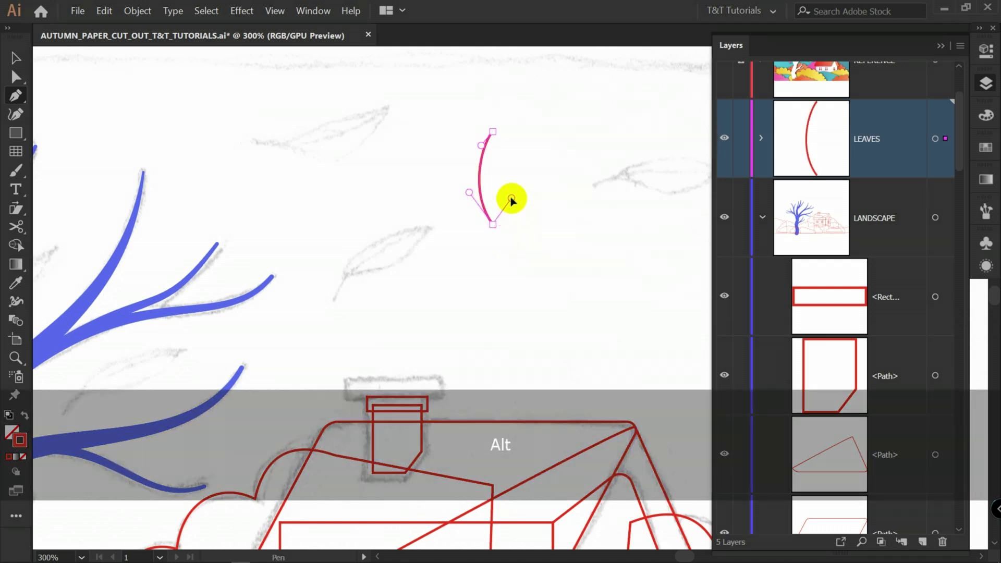
left_click_drag(487, 124, 467, 115)
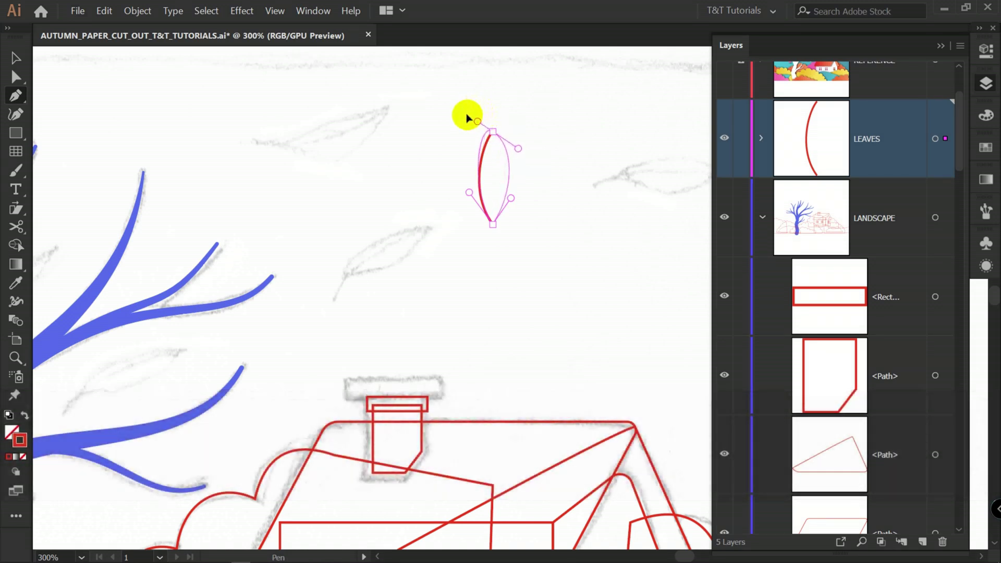
Step: Adjust the leaf's top anchor point and direction handles to give it a pointed top, a flatter left side and a fuller right side
key("a")
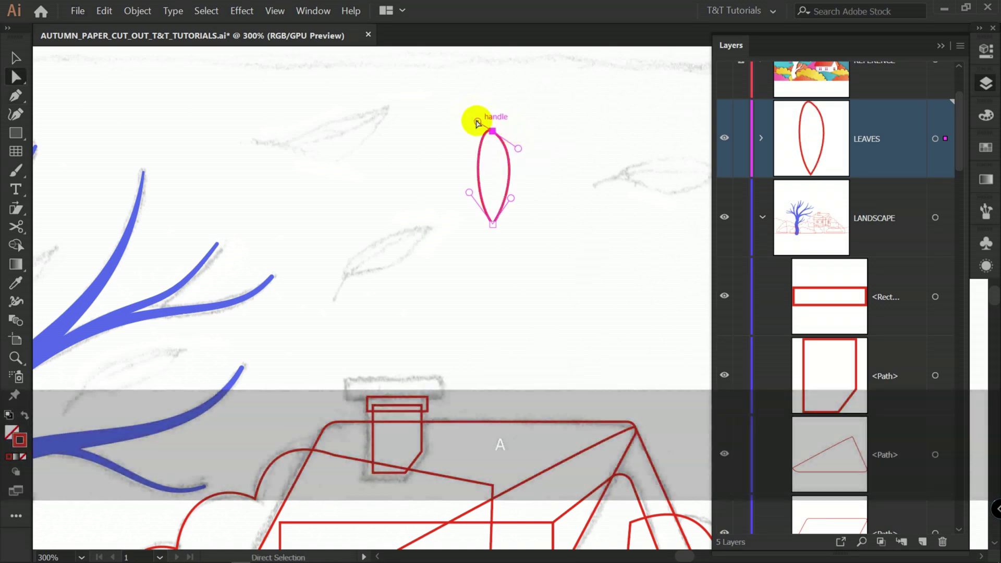
key("alt")
left_click_drag(466, 158, 489, 118)
scroll(493, 136, "up", 1)
left_click_drag(528, 153, 550, 153)
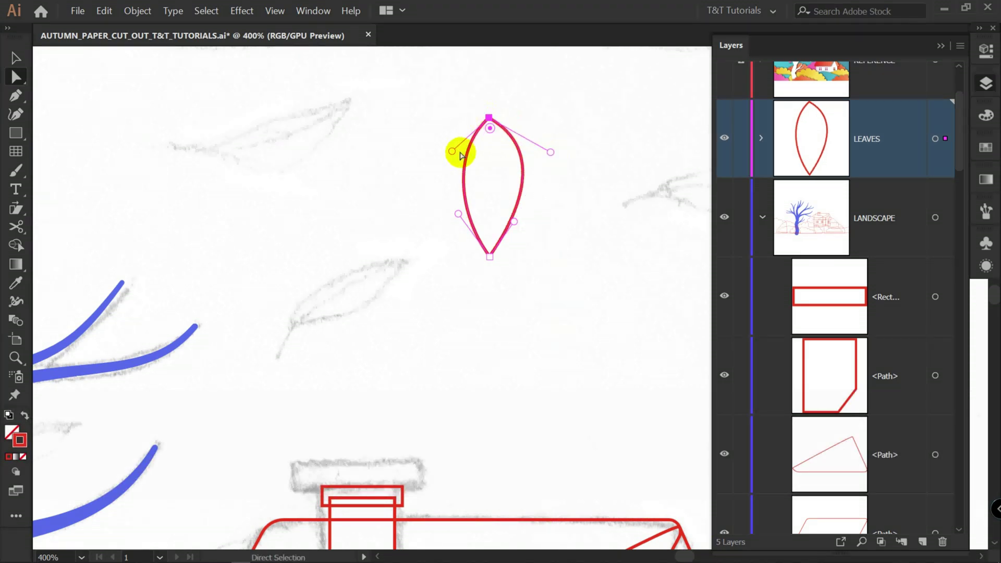
left_click_drag(453, 152, 468, 161)
mouse_move(515, 223)
left_mouse_down()
mouse_move(536, 219)
mouse_move(523, 225)
left_mouse_up()
left_click_drag(457, 212, 452, 214)
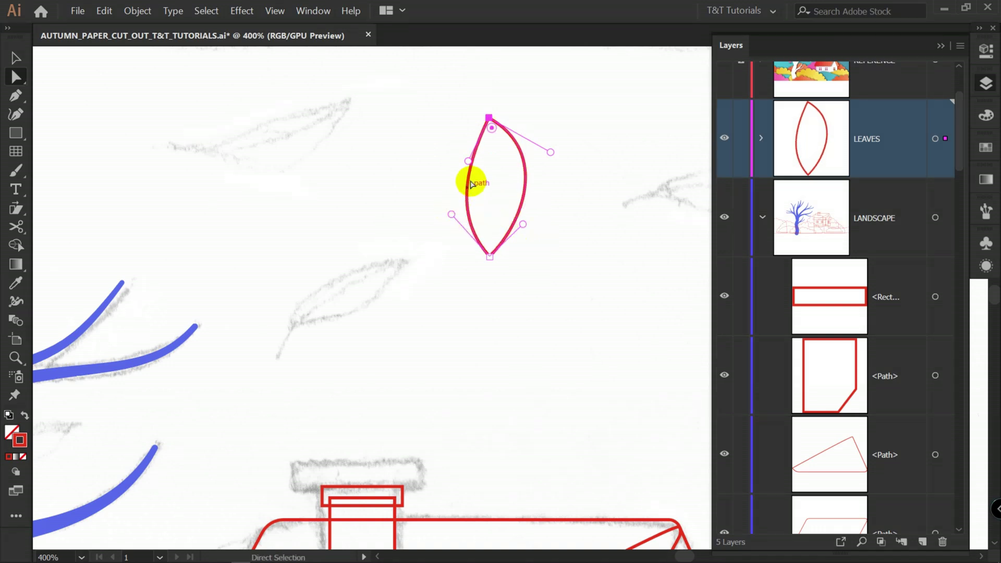
left_click_drag(468, 161, 478, 165)
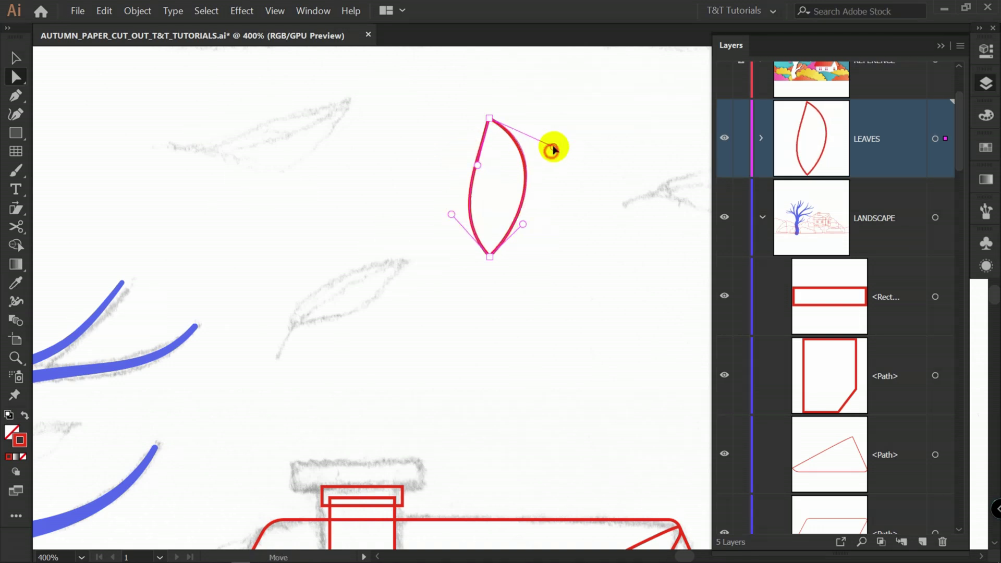
left_click(606, 150)
Step: Swap the leaf's fill and stroke to make it solid red, and slightly round its bottom tip
key("v")
left_click(511, 229)
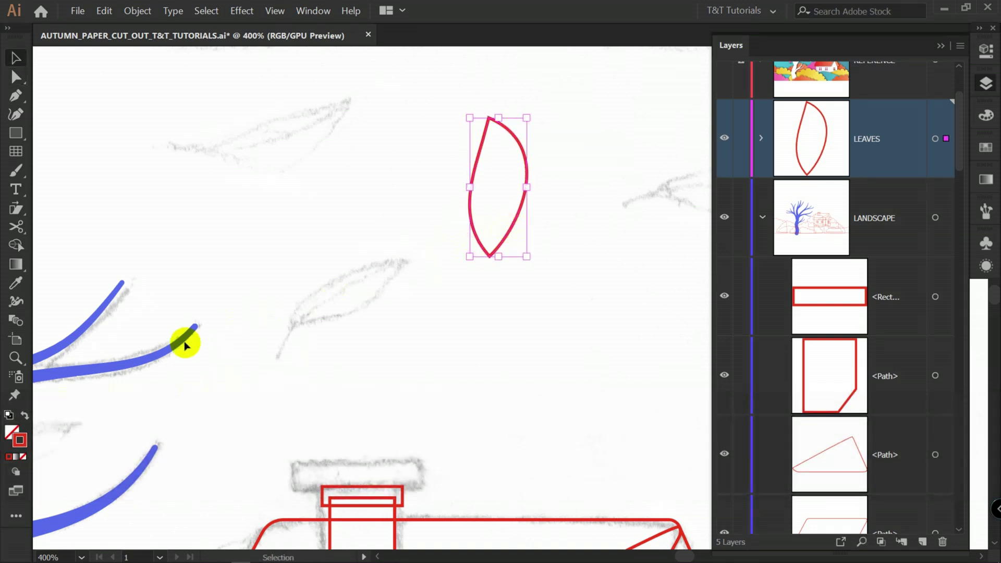
left_click(23, 416)
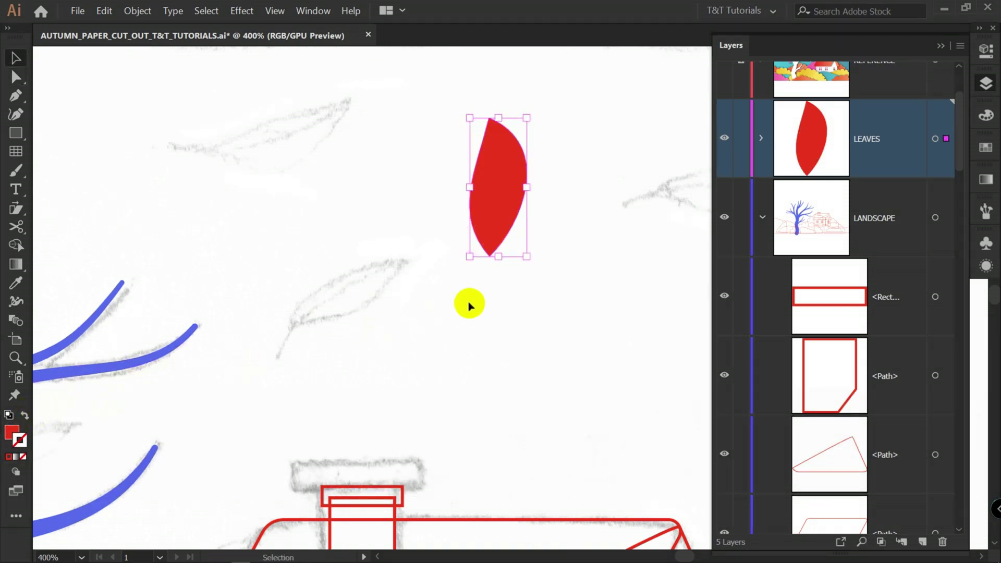
scroll(501, 234, "up", 2)
key("a")
left_click(476, 318)
scroll(487, 315, "up", 2)
left_click_drag(468, 317, 472, 291)
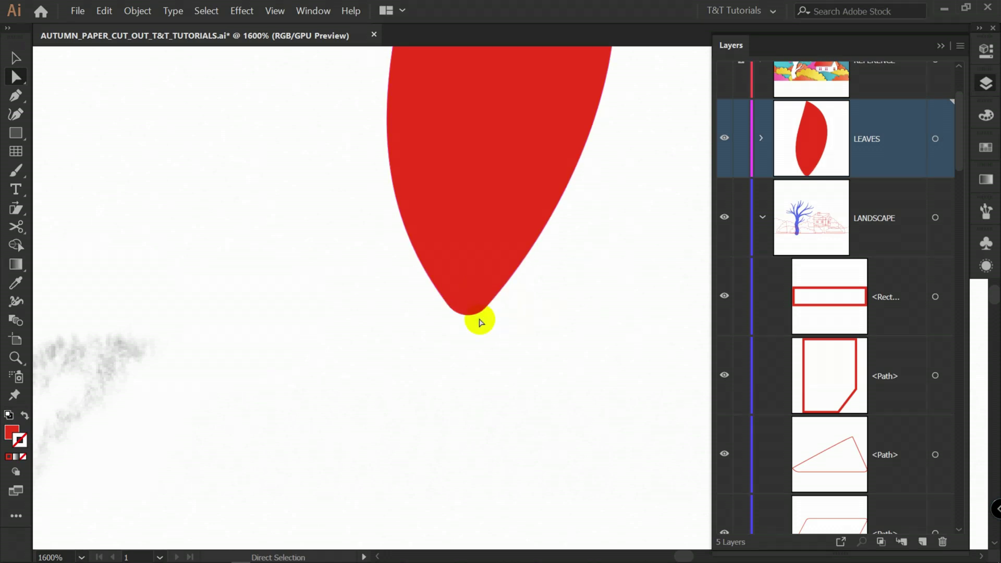
Step: Draw a curved red stroke as the leaf's stem and widen its lower end to about 2.4 pt with the Width tool
key("p")
left_click(24, 415)
left_click_drag(471, 302, 468, 327)
left_click_drag(427, 436, 397, 484)
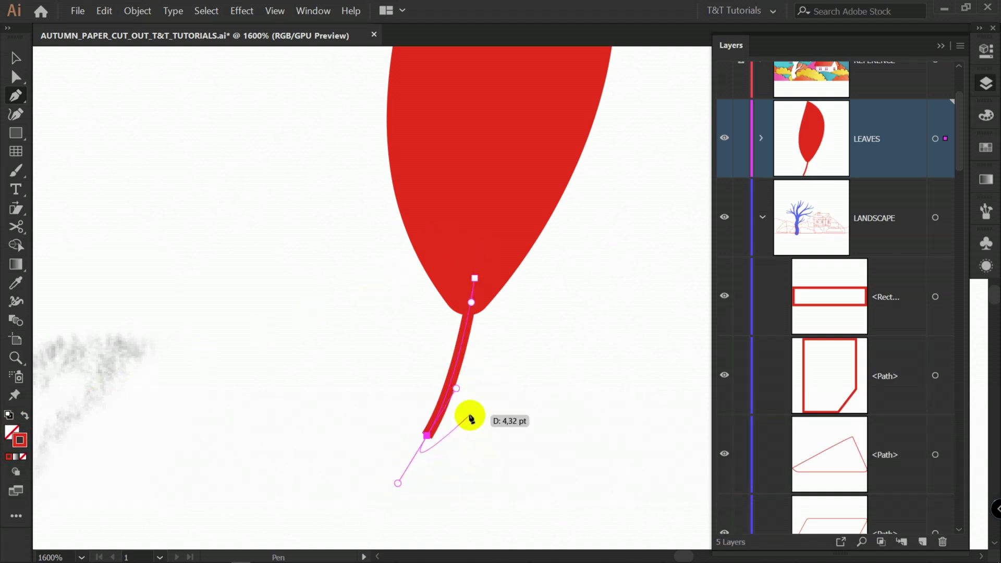
key("shift+w")
left_click_drag(427, 434, 443, 455)
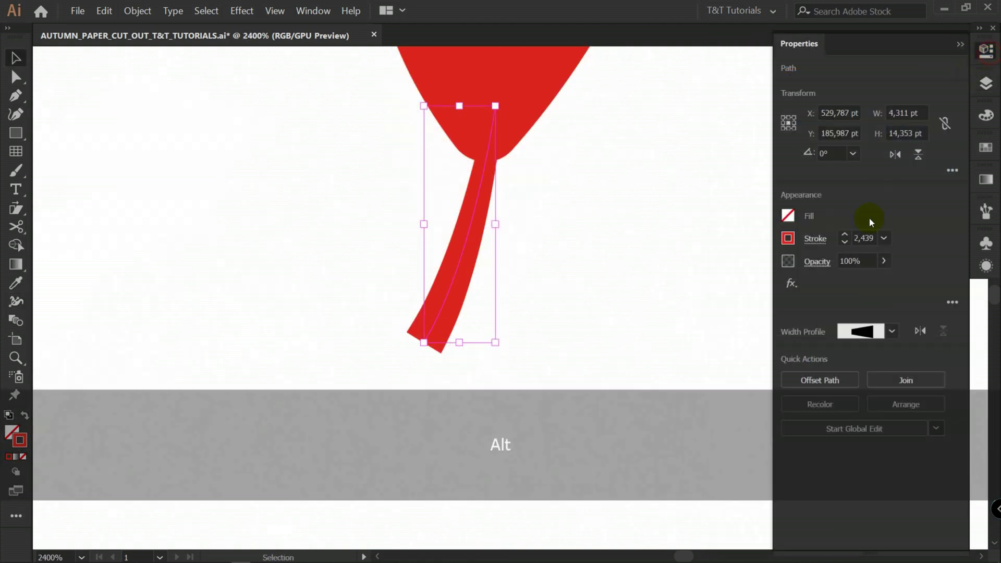
Step: Give the stem's stroke a round cap
left_click(815, 238)
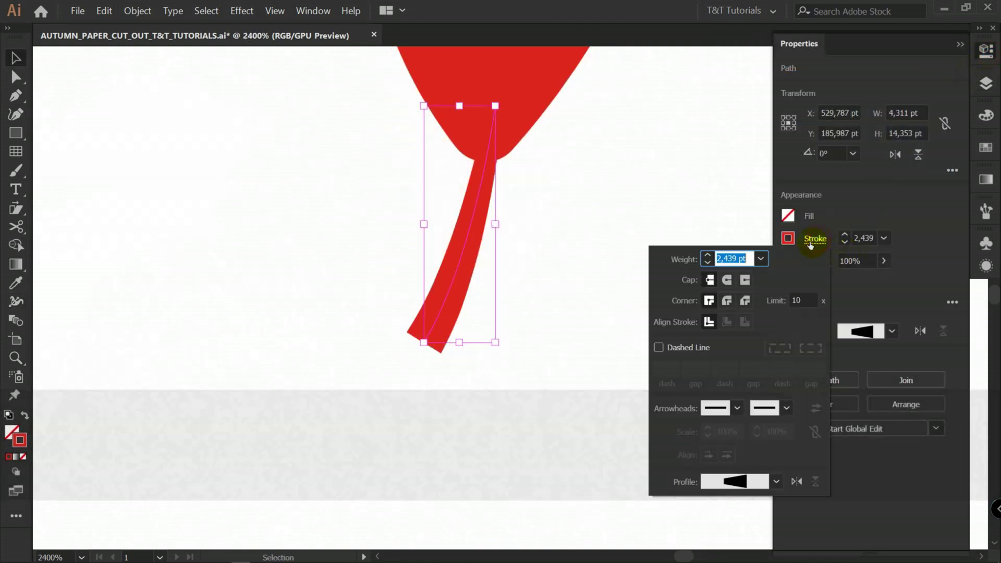
left_click(727, 280)
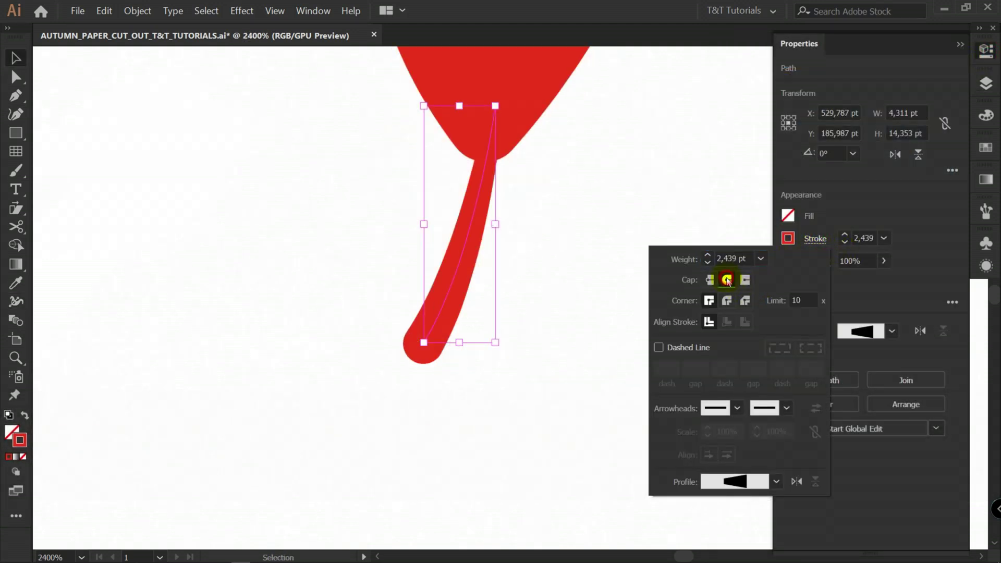
left_click(579, 165)
Step: Expand the stem's appearance and unite it with the leaf into a single shape
left_click(137, 10)
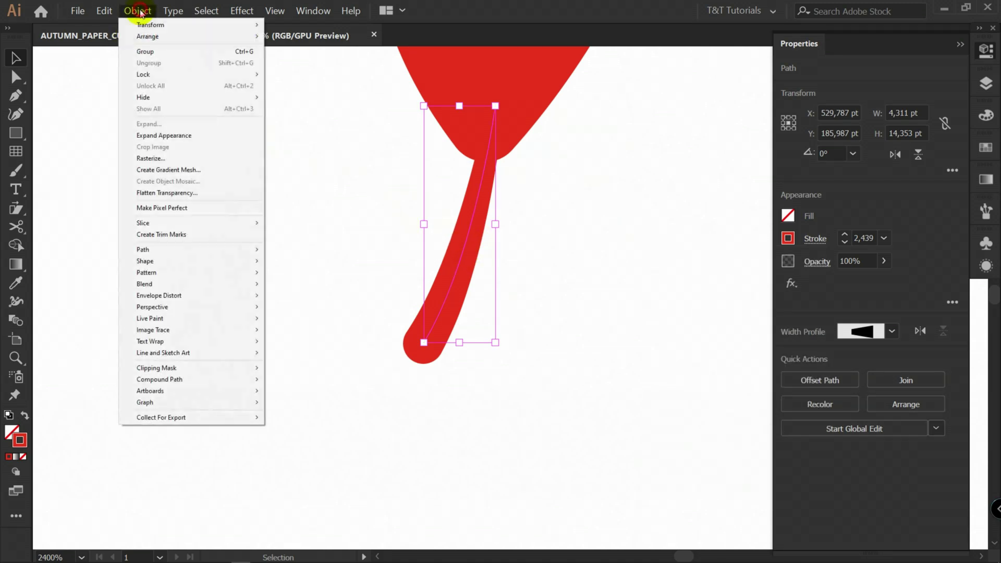
left_click(145, 137)
mouse_move(340, 230)
left_mouse_down()
mouse_move(521, 134)
mouse_move(578, 91)
mouse_move(506, 313)
left_mouse_up()
scroll(579, 90, "down", 3, "alt")
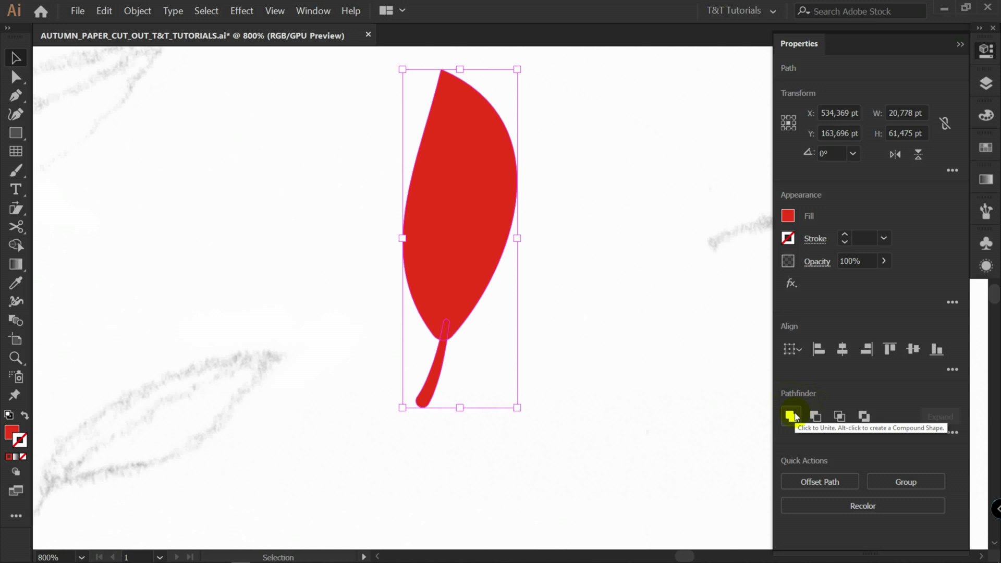
left_click(791, 416)
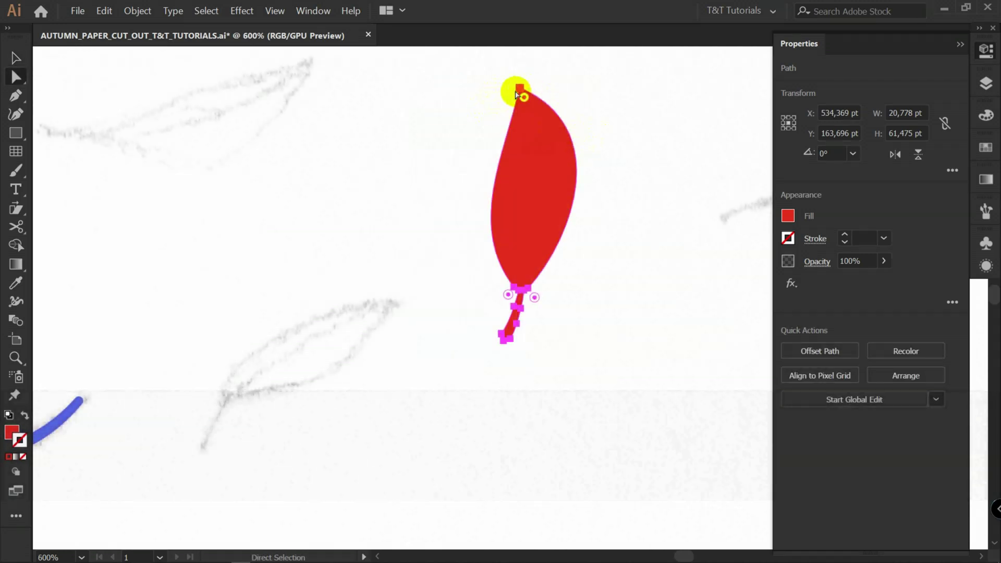
Step: Slightly round the leaf's top tip and fine-tune the curves of its left and right edges
left_click(515, 94)
left_click_drag(517, 93, 519, 96)
left_click(509, 158)
left_click_drag(503, 161, 496, 155)
left_click_drag(574, 237, 586, 242)
Step: Move the finished leaf beside the right end of the color swatches
key("ctrl+1")
key("v")
left_click_drag(526, 179, 652, 109)
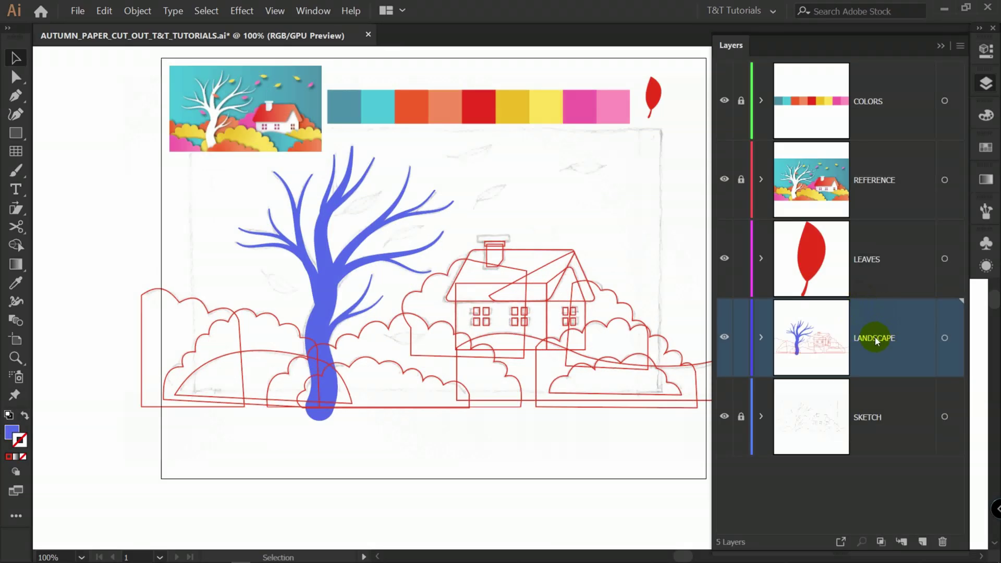
Step: Draw a background rectangle over the sketched frame, filled with the dark teal from the color swatches
key("i")
left_click(573, 167)
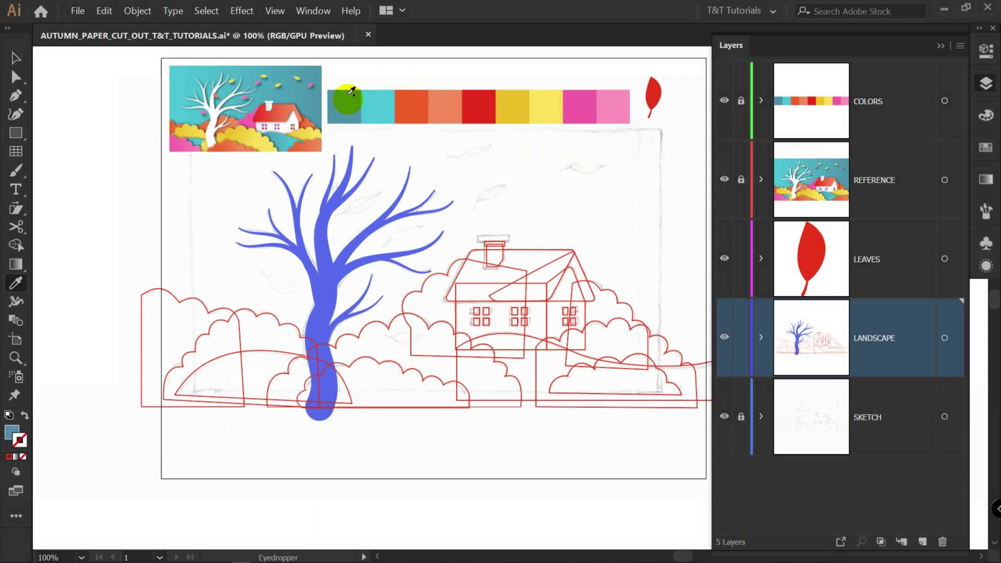
key("m")
left_click_drag(662, 131, 190, 389)
Step: Expand the LANDSCAPE layer's contents and send the teal background rectangle to the back of the layer
key("v")
left_click(760, 338)
scroll(863, 333, "down", 5)
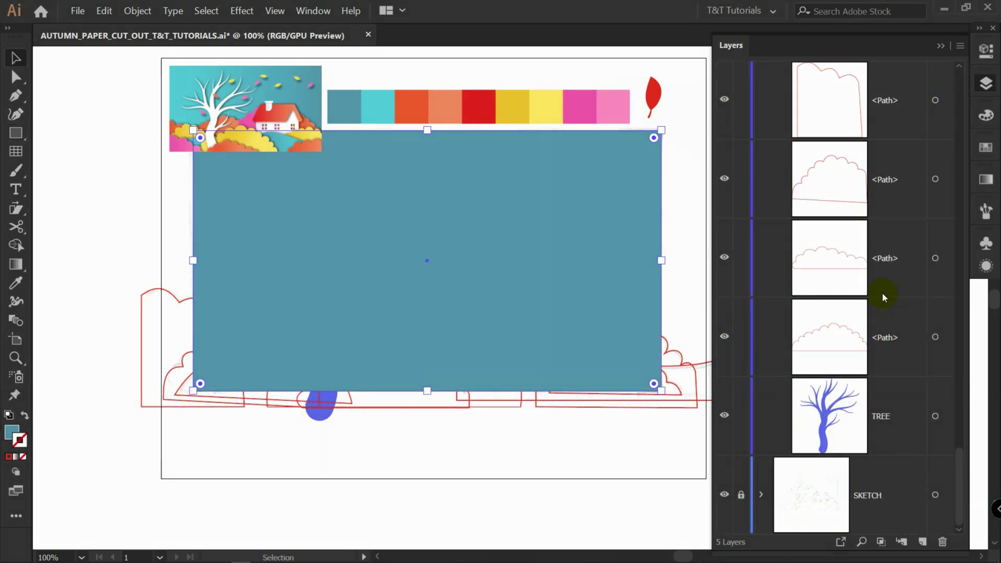
key("ctrl")
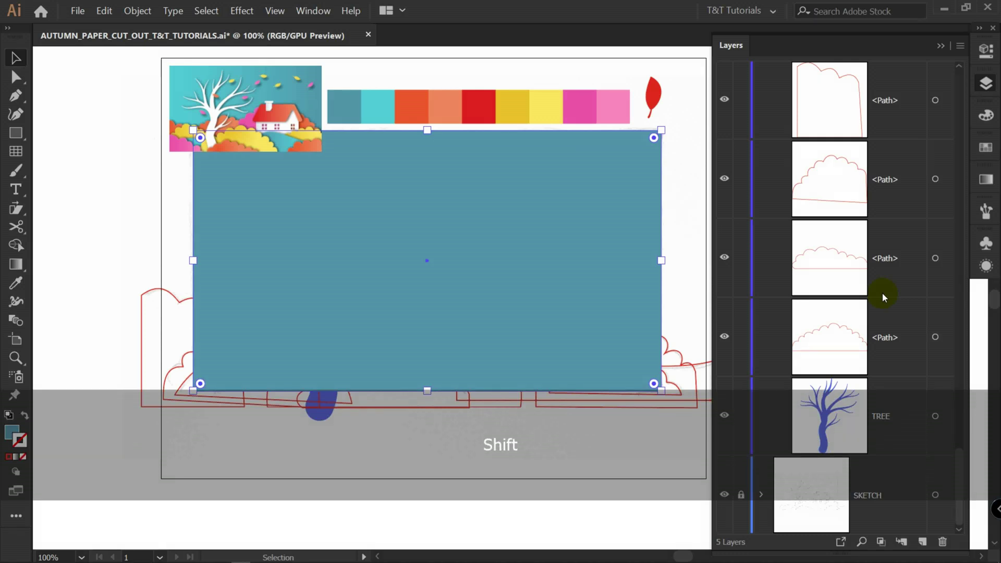
key("ctrl+shift+bracketleft")
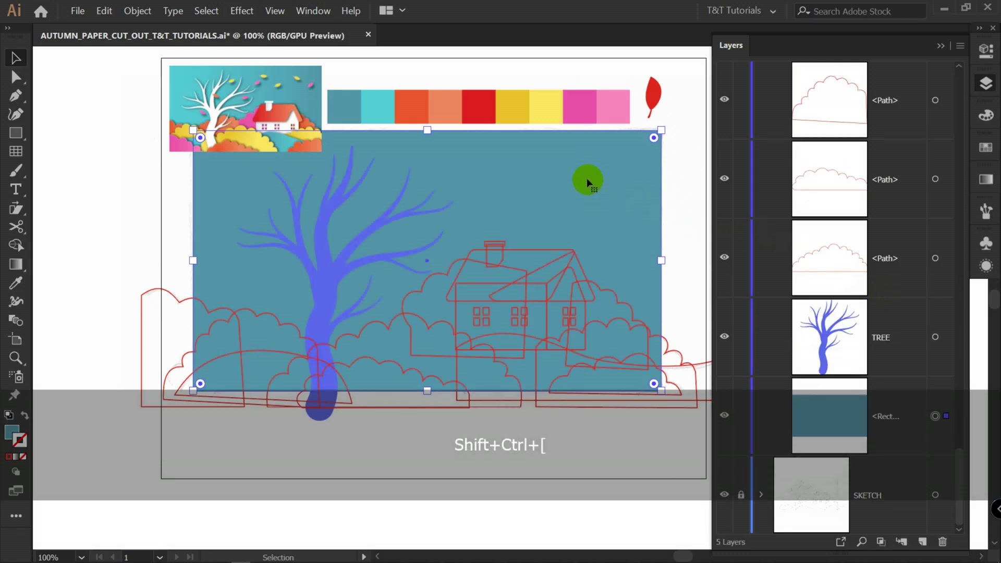
left_click(664, 267)
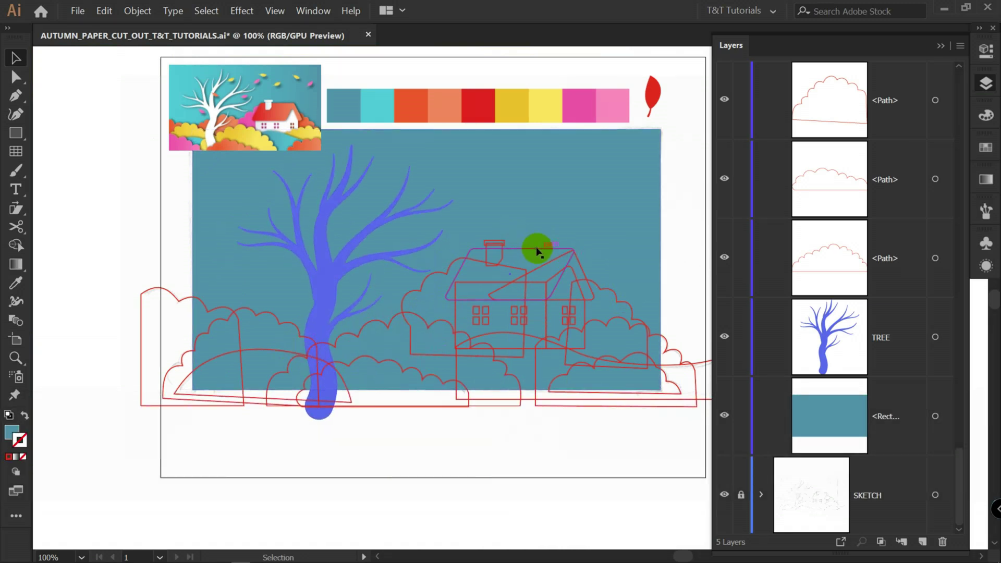
Step: Select all red outlines with the Magic Wand matching only stroke color, and recolor their strokes to light grey DBDBDB
key("y")
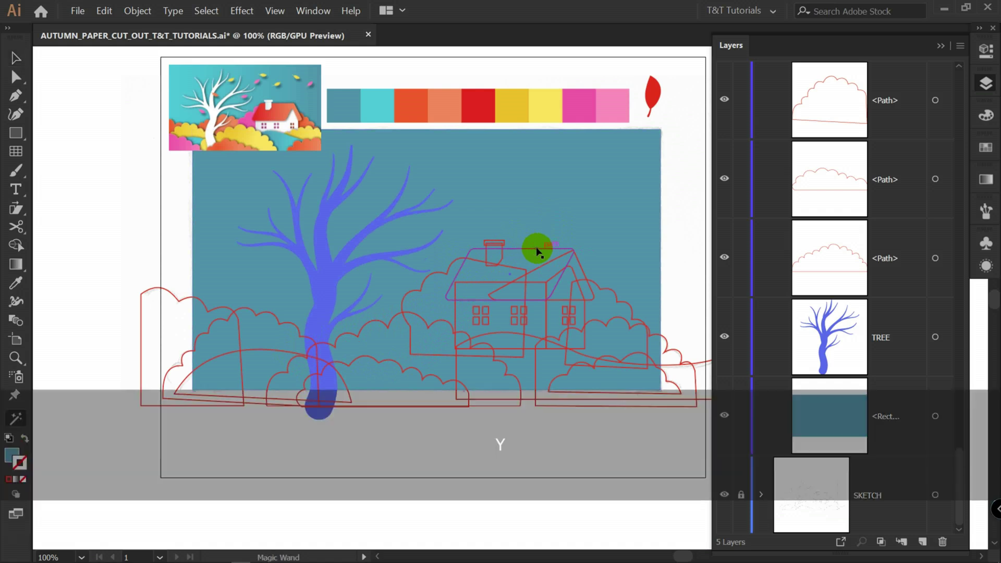
key("Return")
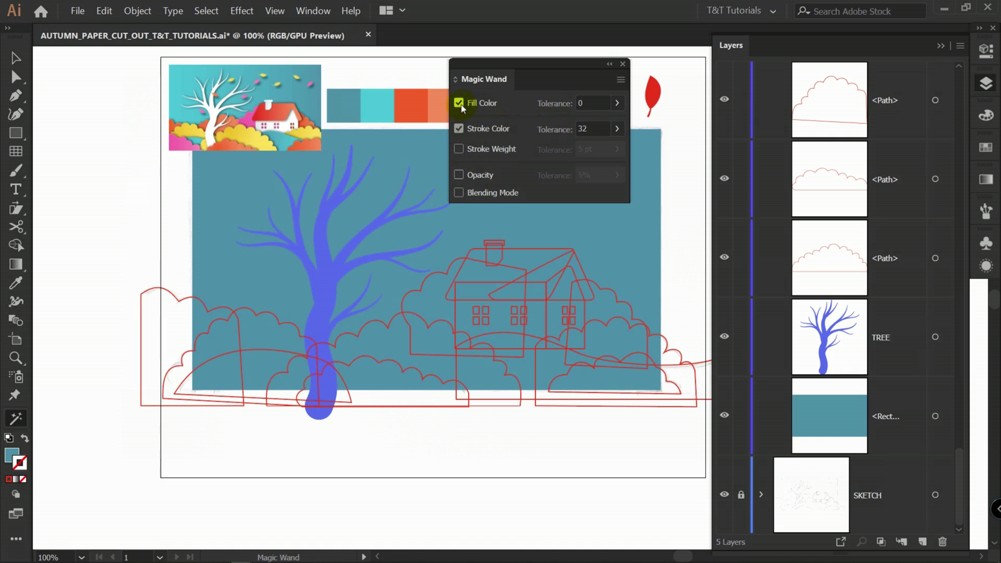
left_click(526, 249)
left_click(589, 280)
left_click(587, 282)
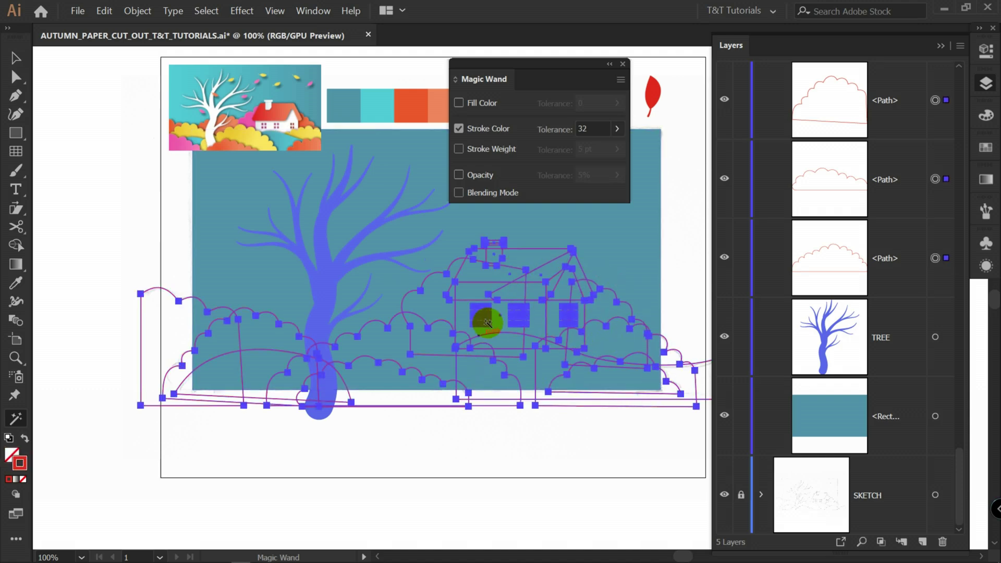
double_click(19, 463)
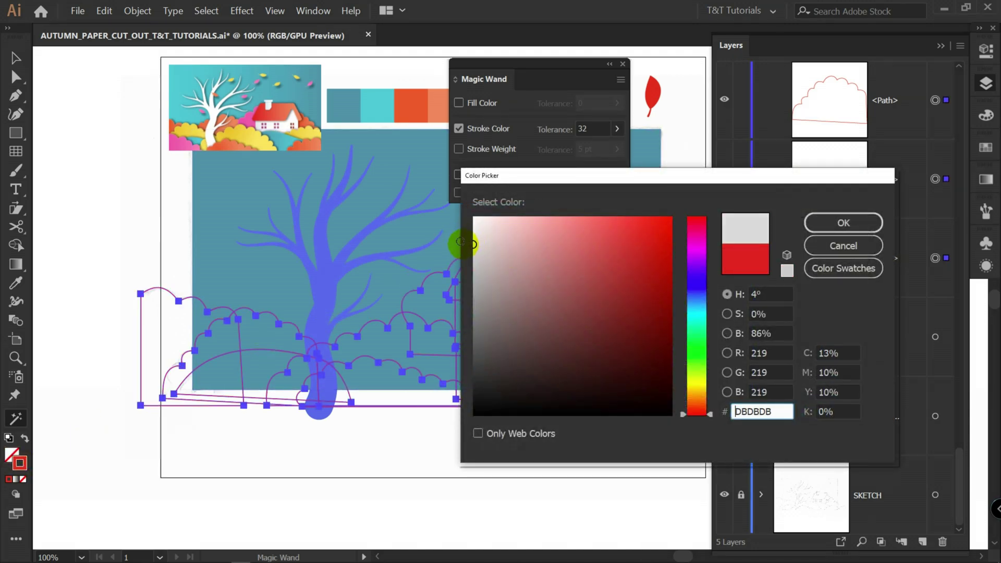
left_click(837, 225)
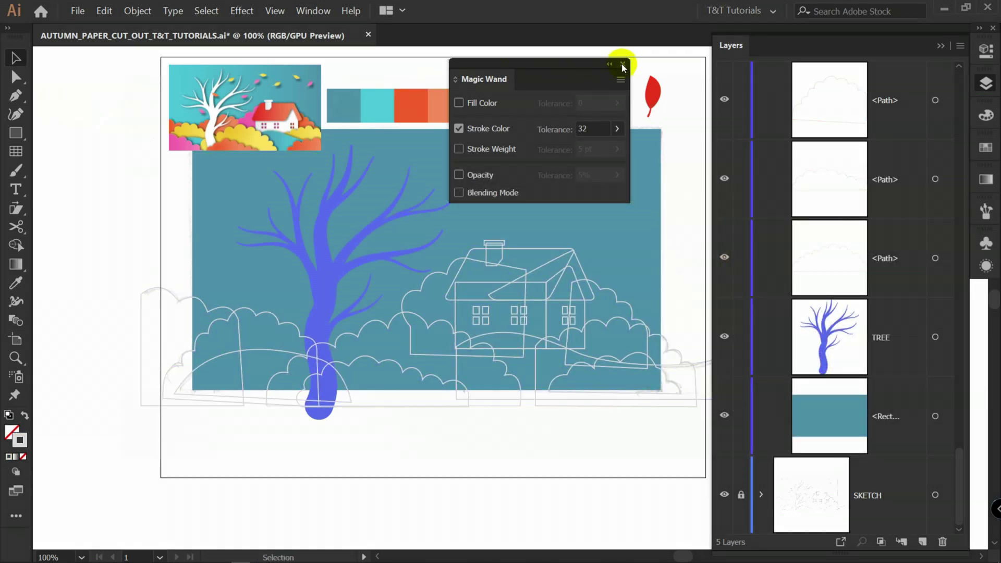
left_click(623, 64)
Step: Fill the large central bush outline with the light yellow swatch
left_click(377, 325)
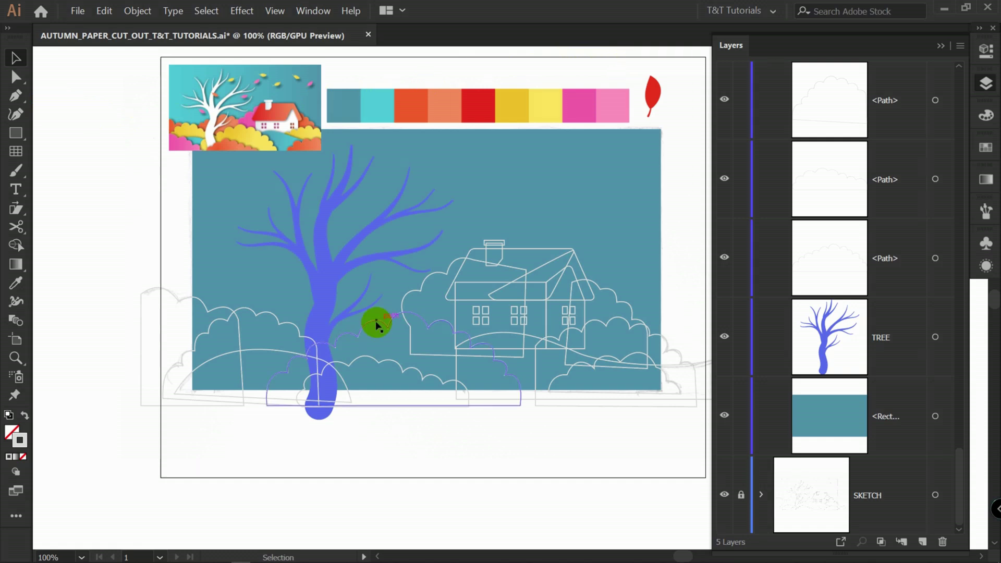
left_click(273, 172)
left_click(387, 323)
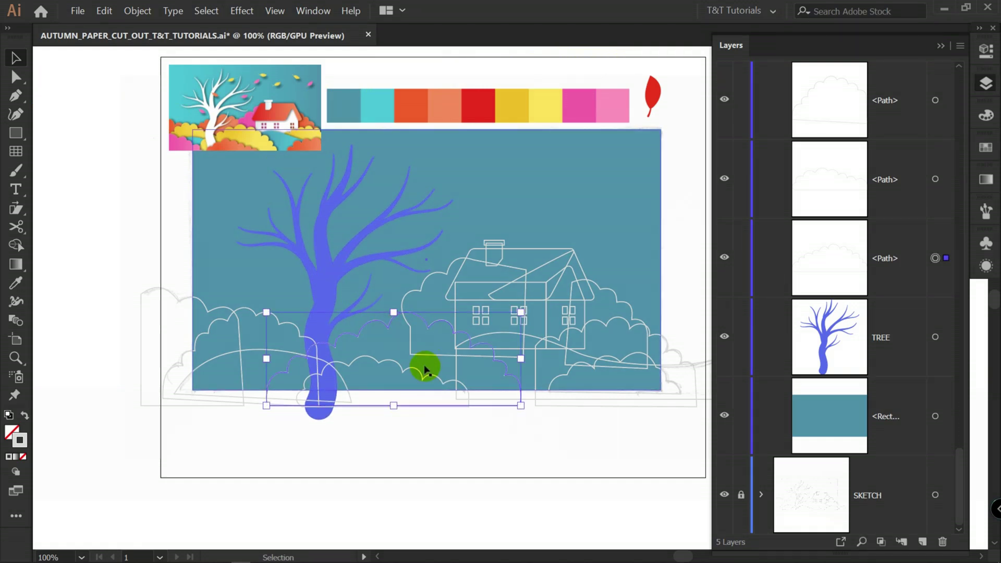
key("i")
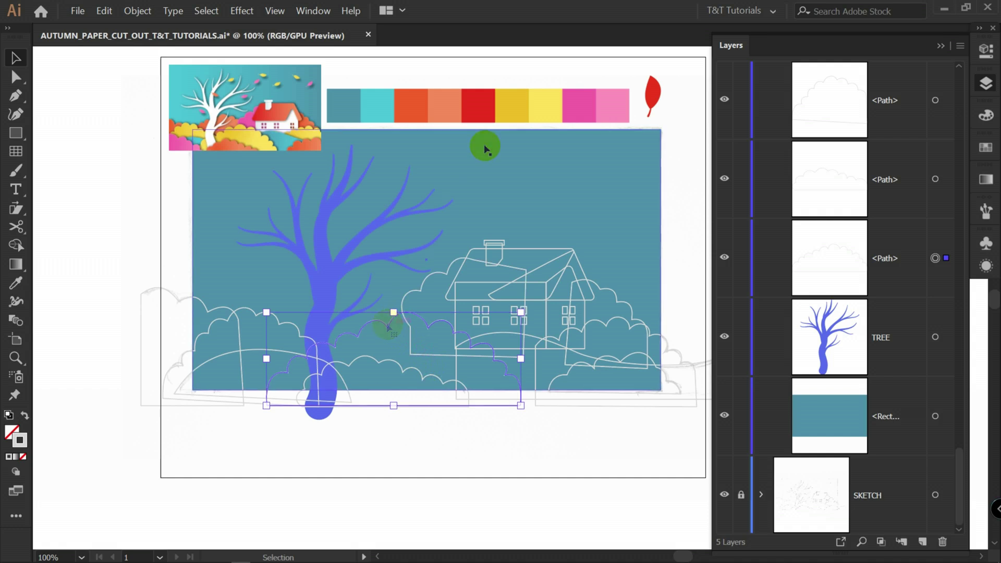
left_click(539, 102)
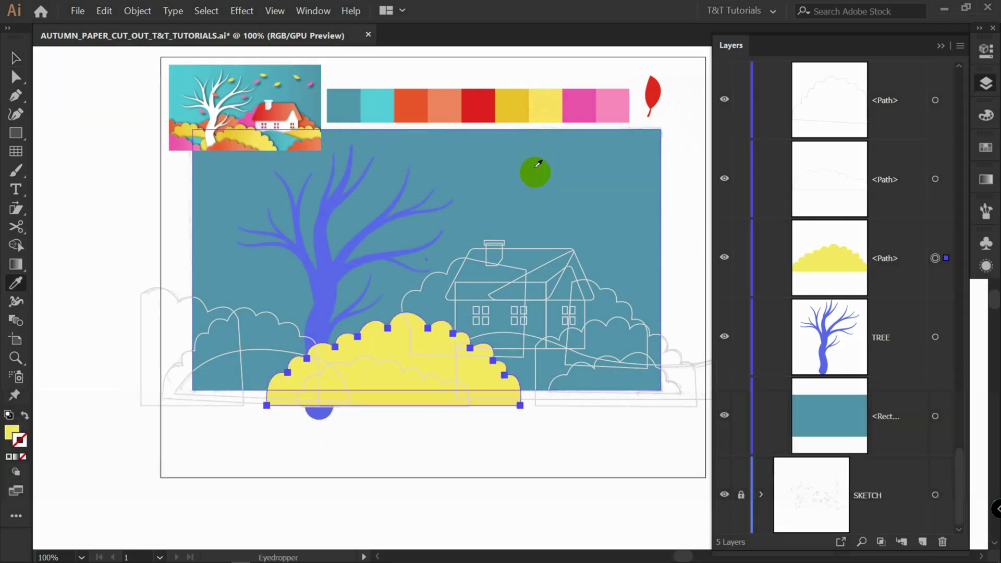
Step: Restack the cyan hill under the house so it sits behind the orange bush but in front of the yellow one
key("v")
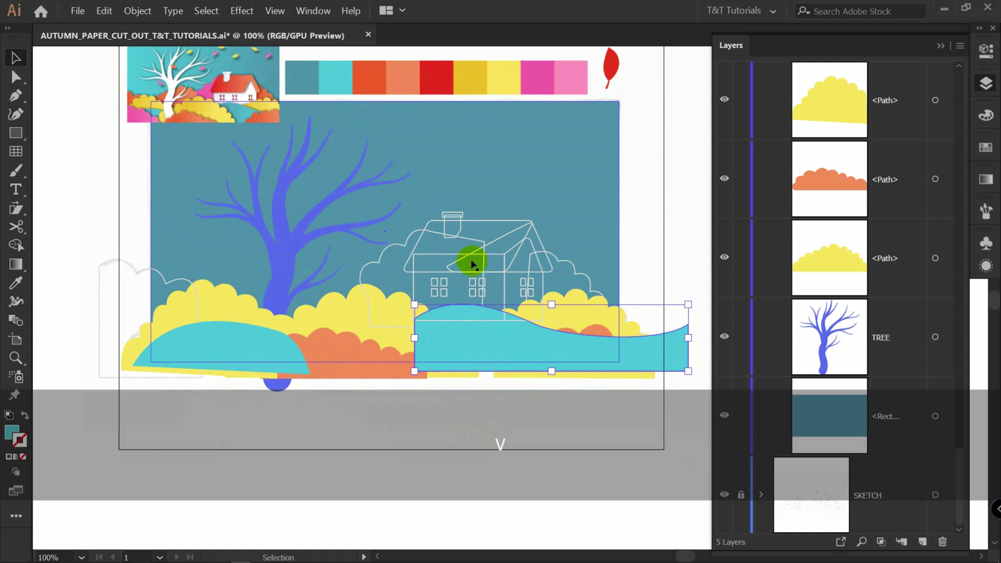
key("ctrl+bracketleft")
key("ctrl+bracketleft")
key("ctrl+bracketleft")
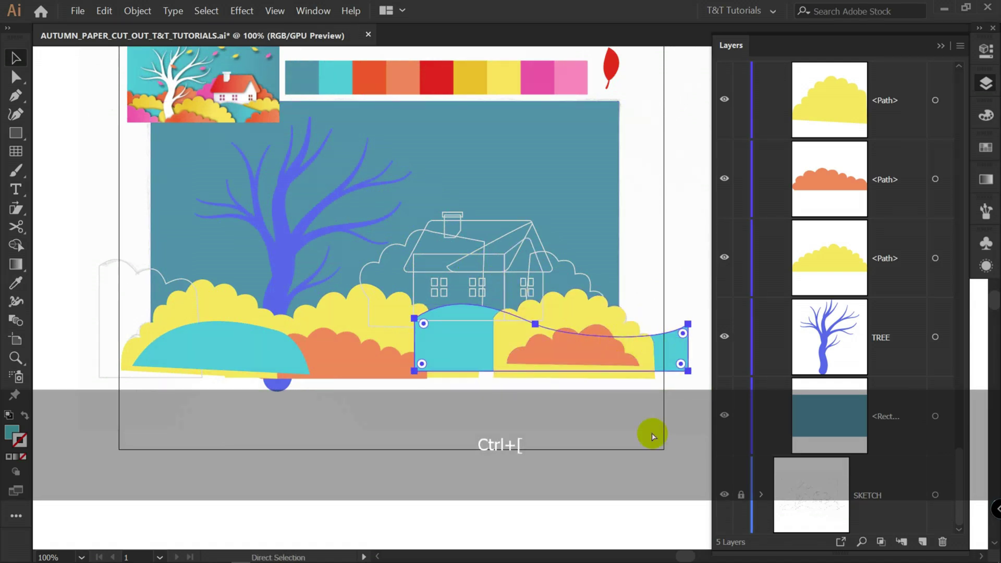
key("ctrl+bracketright")
key("ctrl+bracketright")
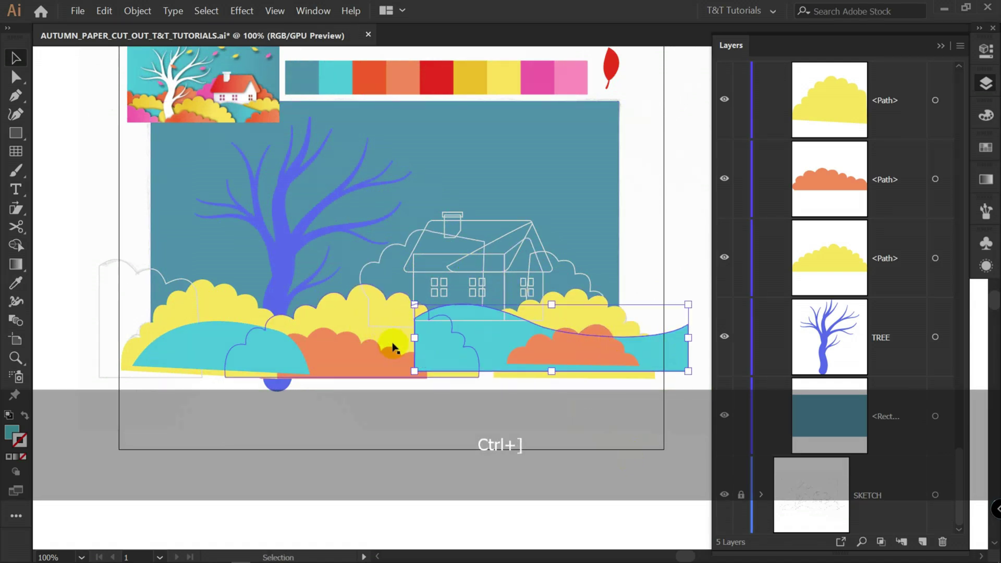
Step: Bring the central yellow bush and its orange bush to the front
left_click(391, 343)
left_click(374, 360, "shift")
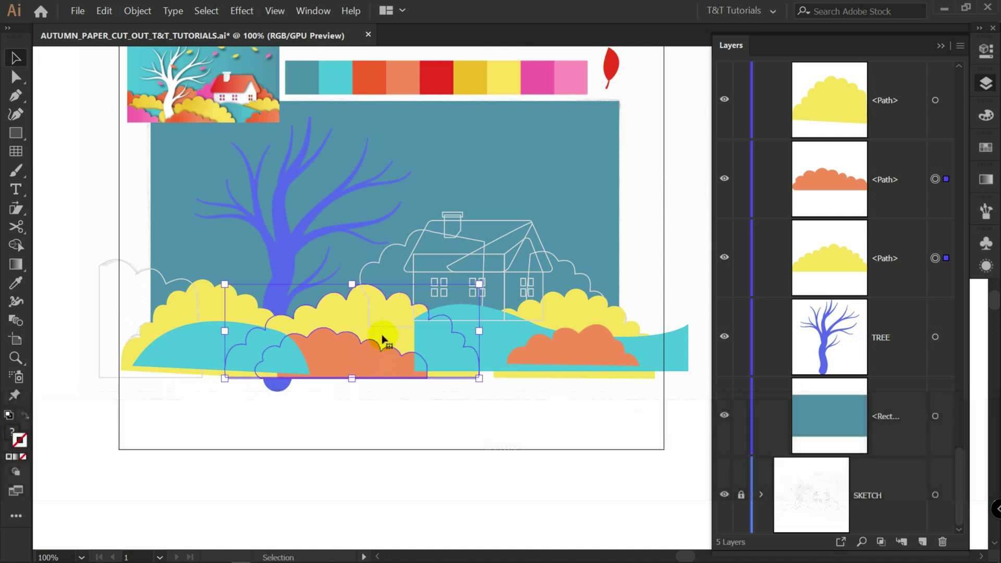
key("ctrl+shift+bracketright")
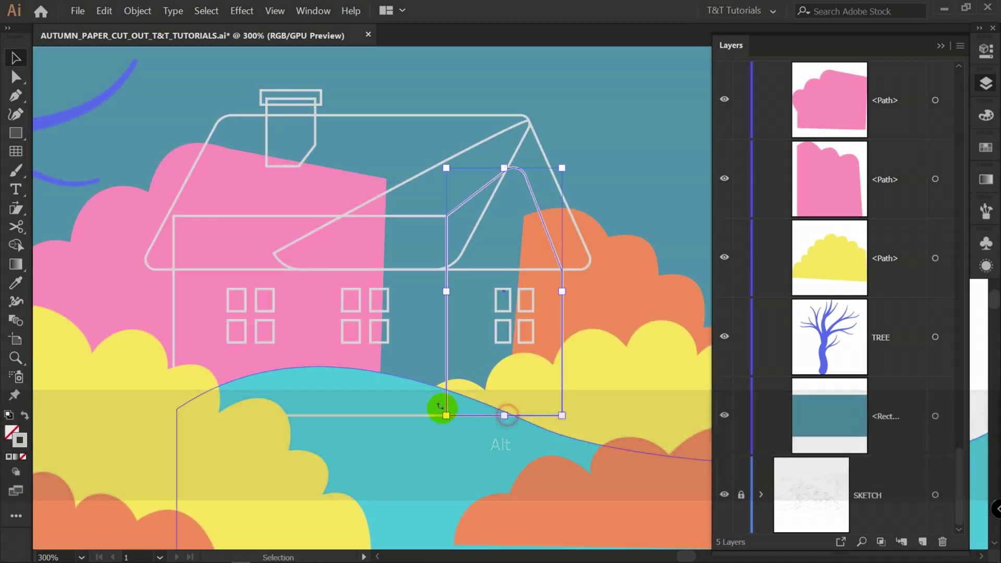
Step: Merge the house's front and side wall outlines into one shape with the Shape Builder
left_click(414, 415, "shift")
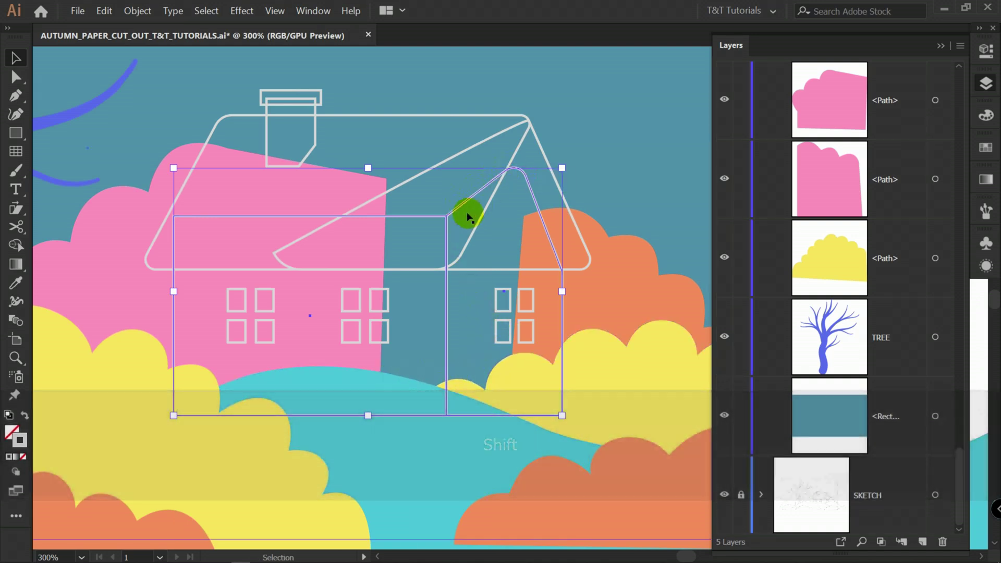
key("shift")
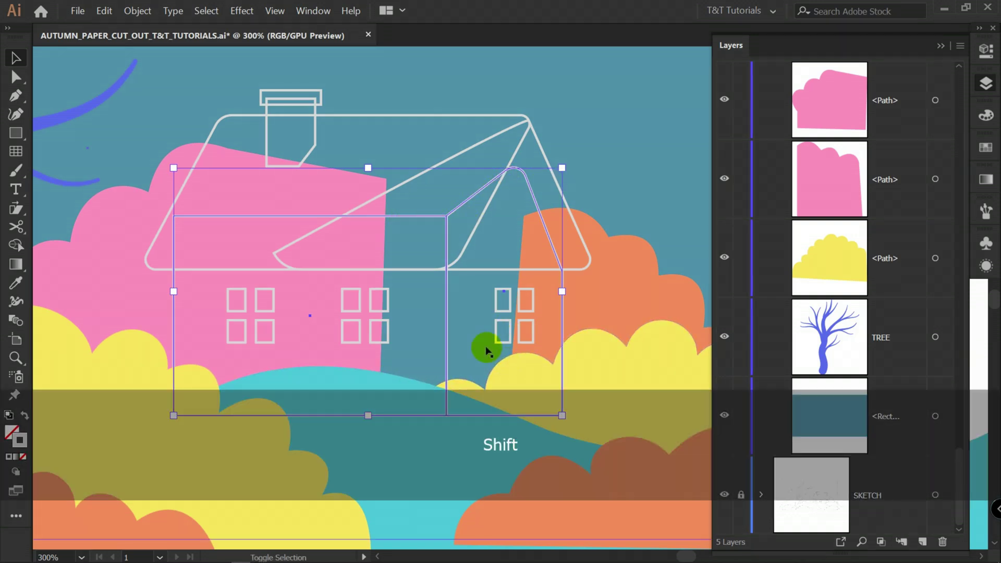
key("shift+m")
left_click_drag(510, 365, 392, 369)
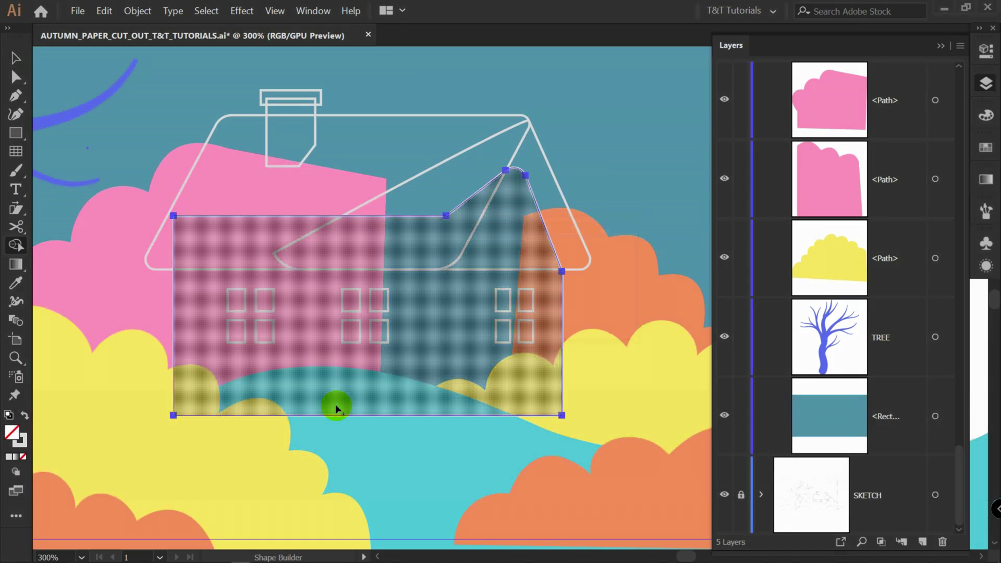
Step: Fill the merged house wall with white
key("v")
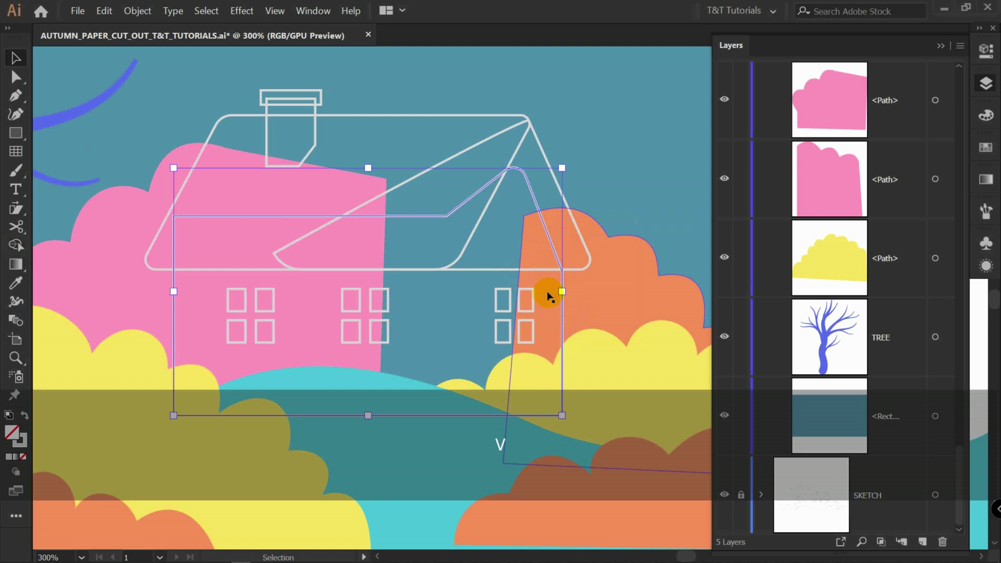
scroll(548, 293, "down", 2)
left_click_drag(547, 293, 459, 296)
key("i")
left_click(633, 209)
key("v")
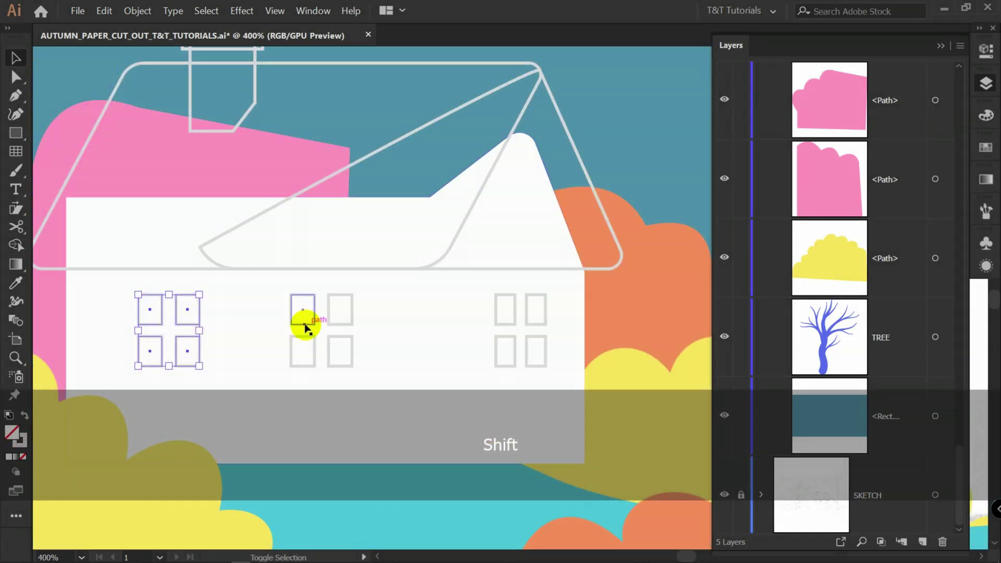
Step: Select all twelve window panes together with the white house wall and cut the panes out using the Shape Builder
left_click(304, 325, "shift")
left_click(343, 325, "shift")
left_click(342, 337, "shift")
left_click(311, 344, "shift")
left_click_drag(474, 346, 554, 317)
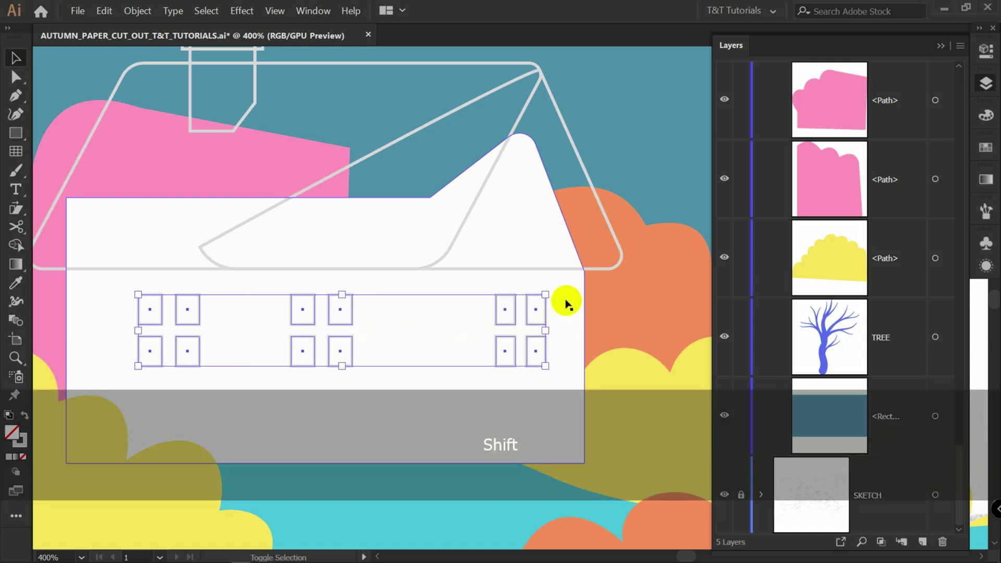
left_click(570, 296, "shift")
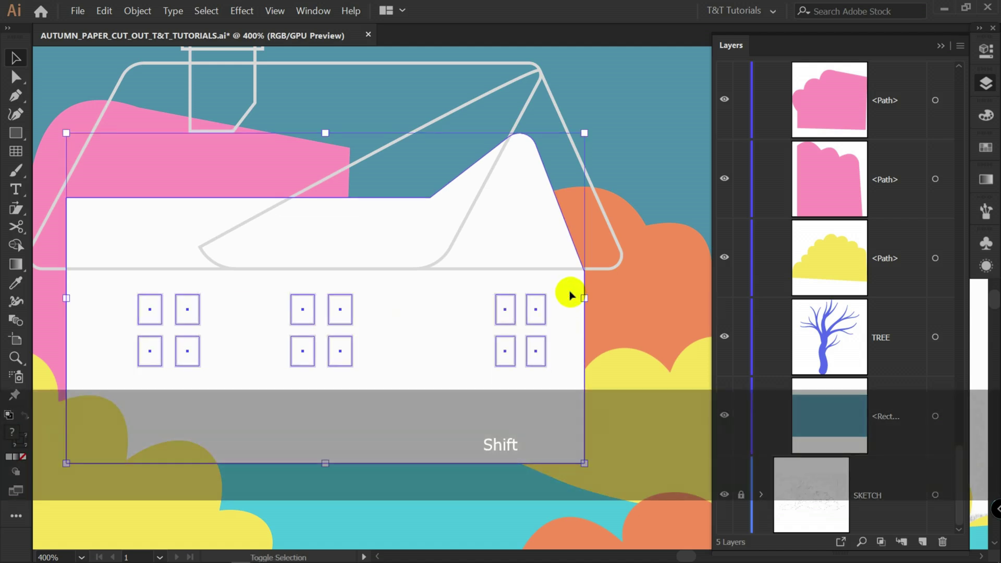
key("shift+m")
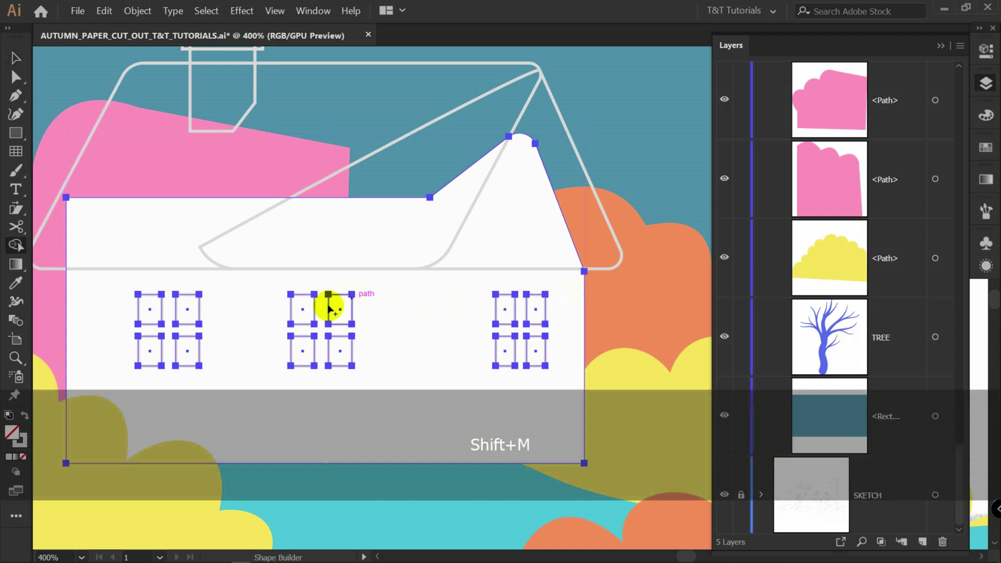
left_click(151, 302, "alt")
left_click(189, 308, "alt")
left_click(150, 347, "alt")
left_click(188, 348, "alt")
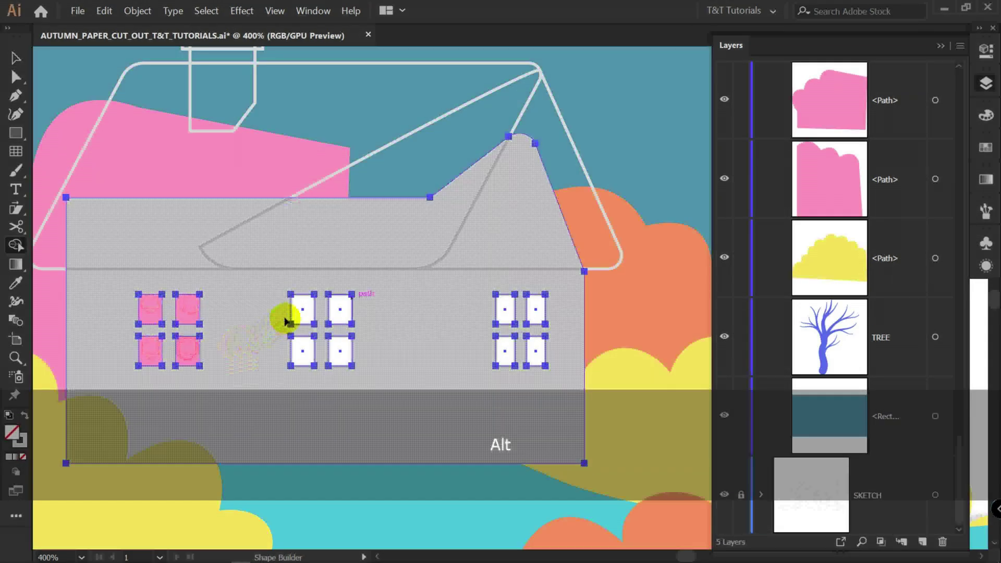
left_click(301, 308, "alt")
left_click(339, 307, "alt")
left_click(302, 351, "alt")
left_click(340, 350, "alt")
left_click(504, 309, "alt")
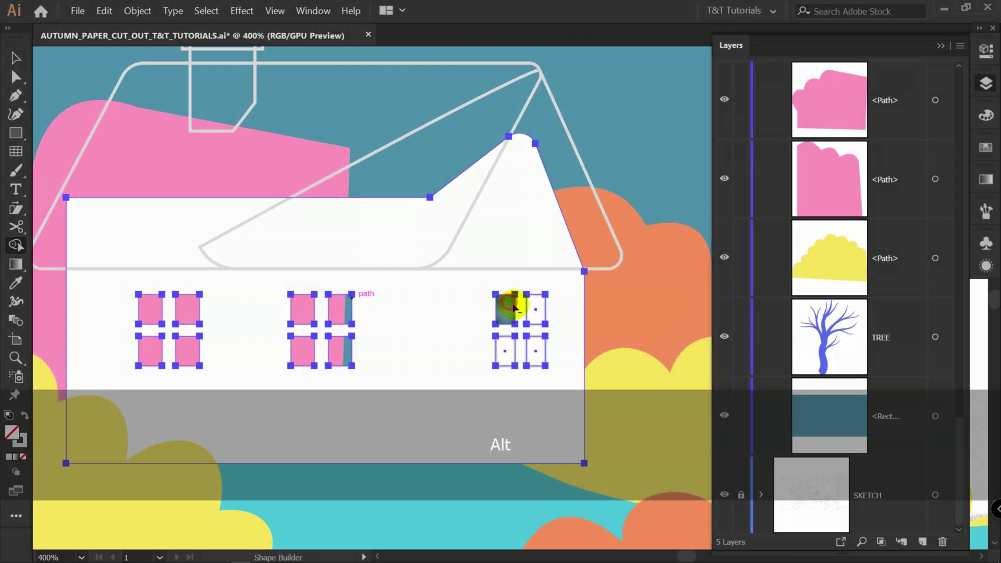
left_click(537, 308, "alt")
left_click(536, 350, "alt")
left_click(506, 350, "alt")
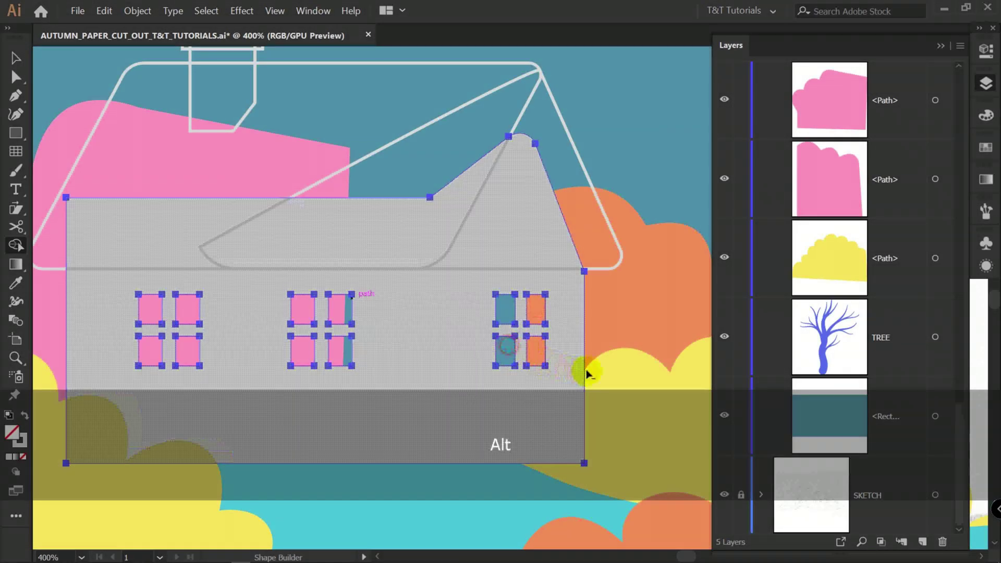
Step: Fill the gable-side roof piece with the red swatch
key("ctrl+1")
key("v")
left_click(485, 287)
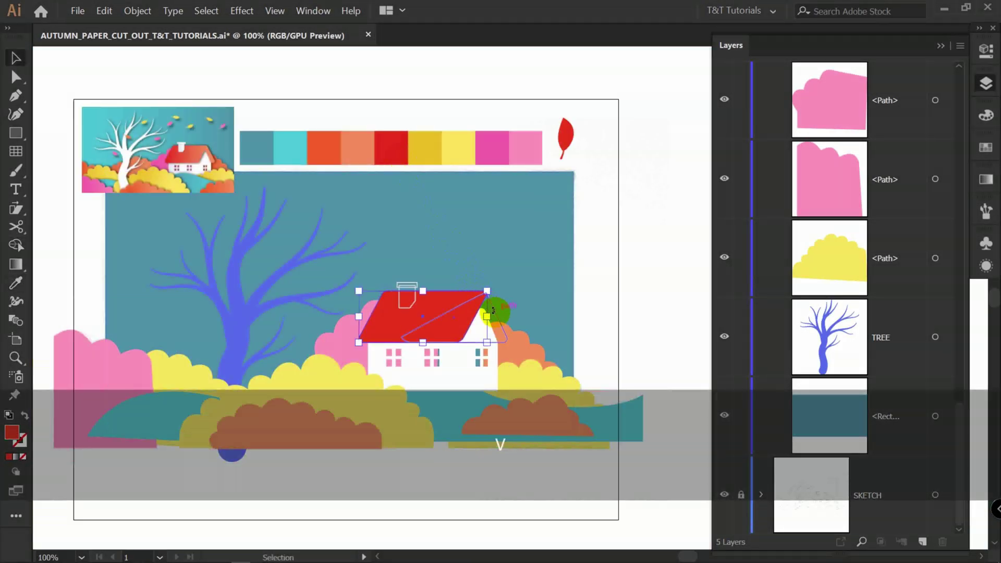
key("i")
left_click(402, 155)
key("v")
Step: Restack the house so the wall covers the gable-side roof piece and the main roof lies above the wall
key("ctrl+]")
key("ctrl+]")
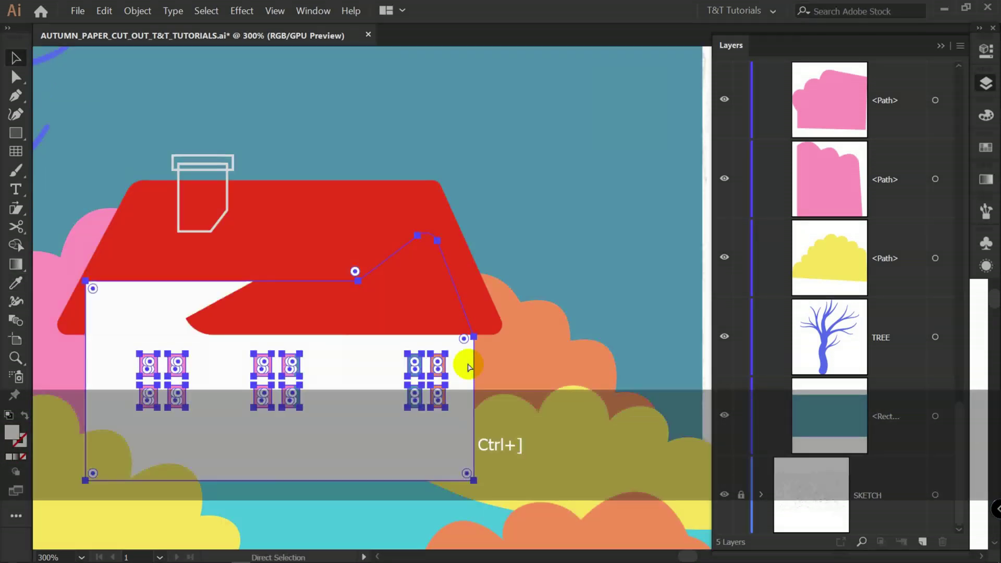
left_click(312, 221)
key("ctrl+]")
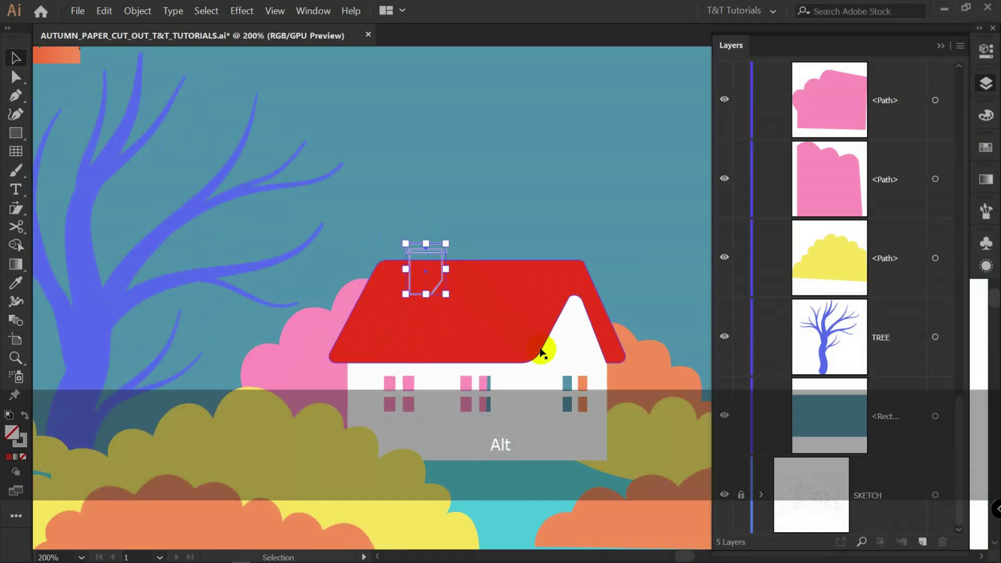
Step: Fill the chimney and the tree with white
key("i")
left_click(537, 375)
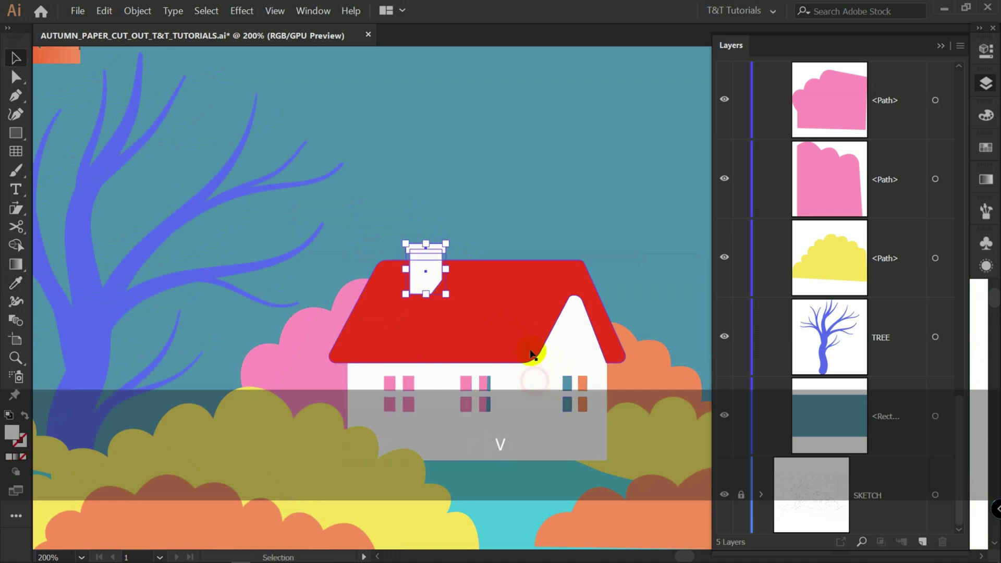
scroll(439, 238, "down", 3)
left_click(590, 234)
key("v")
left_click(464, 413)
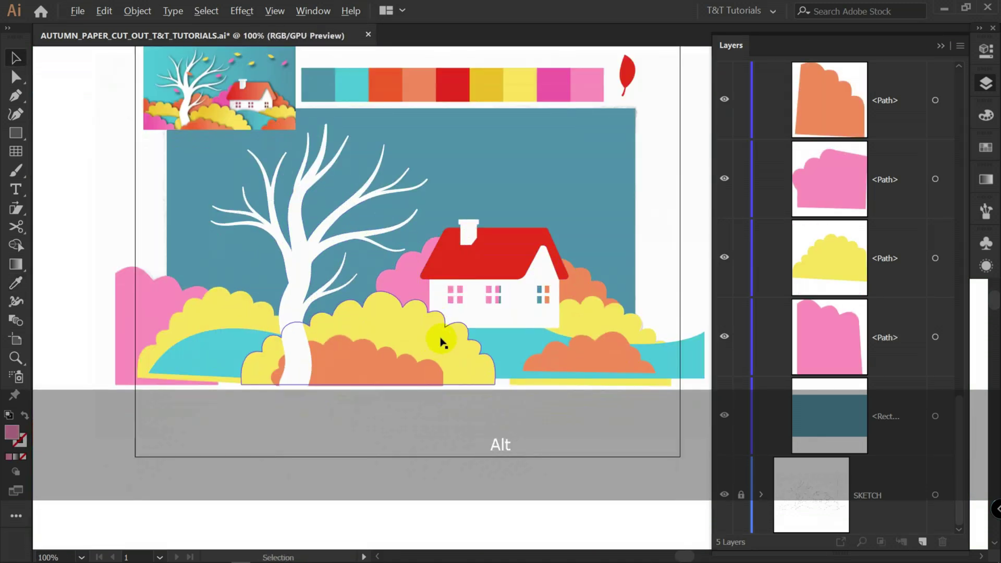
Step: Duplicate the large front yellow bush into the far-left foreground as a pink bush, and fill the tall rear-left bush orange
left_click_drag(441, 341, 217, 380)
key("space")
left_click_drag(319, 388, 373, 418)
left_click_drag(204, 381, 198, 380)
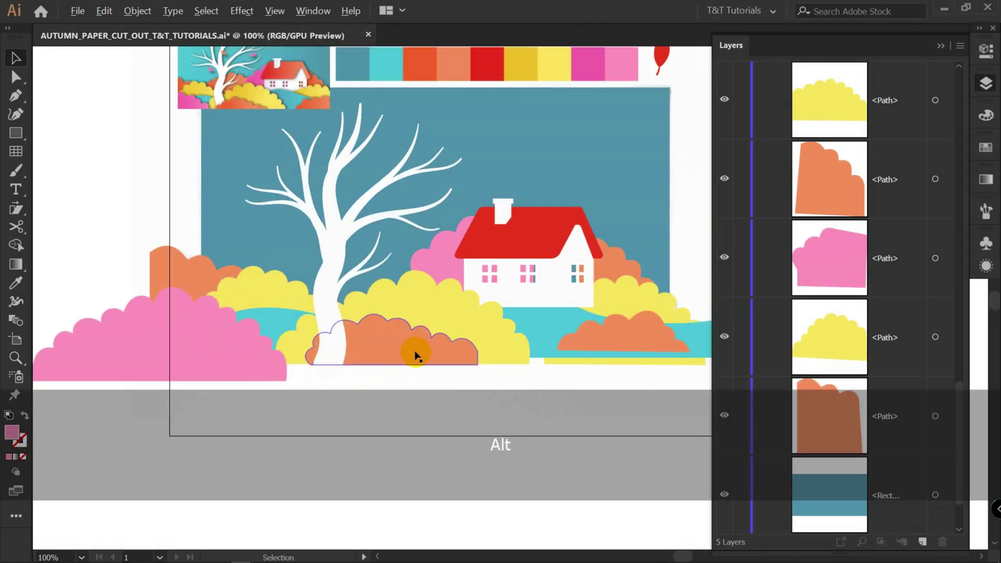
Step: Duplicate the front orange bush above the yellow bush and send the copy back behind the tree and the yellow bush
left_click_drag(413, 345, 400, 293)
key("ctrl+bracketleft")
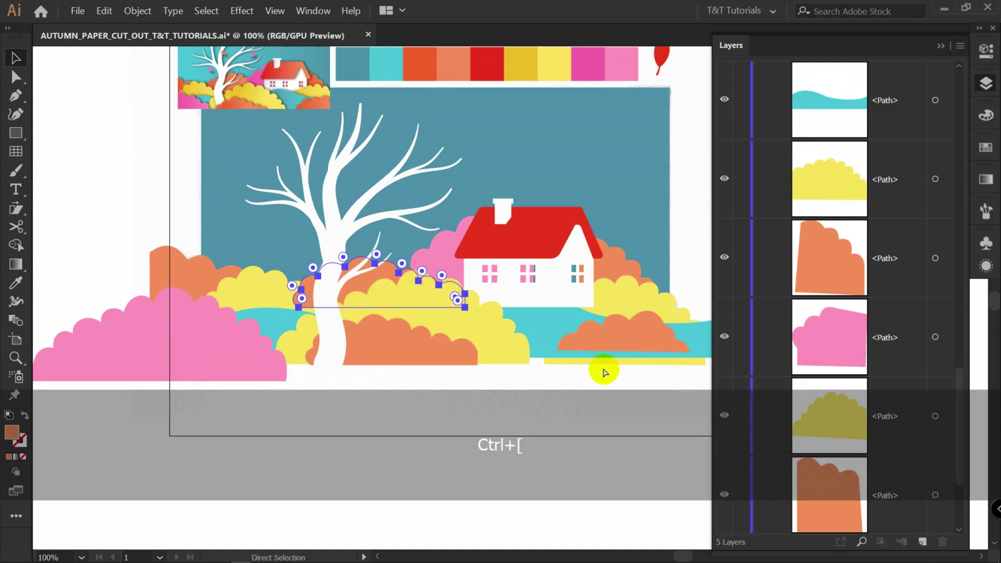
key("ctrl+bracketleft")
key("ctrl+bracketleft")
key("ctrl+bracketleft")
key("ctrl+bracketleft")
key("ctrl+bracketleft")
key("ctrl+bracketleft")
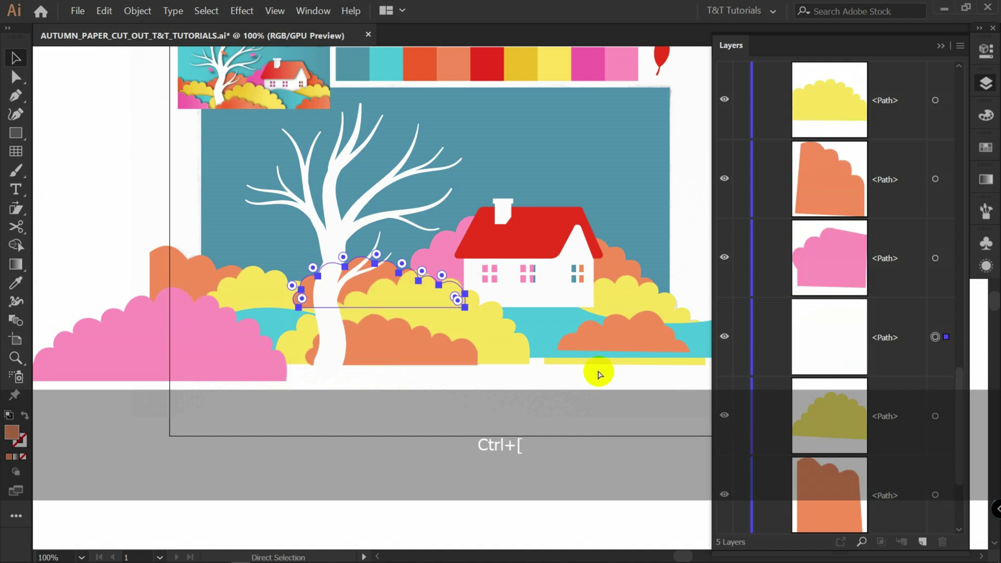
Step: Enlarge the orange bush copy and position it behind the tree trunk, between the rear yellow and pink bushes
key("v")
left_click_drag(465, 257, 488, 250)
left_click_drag(385, 269, 393, 259)
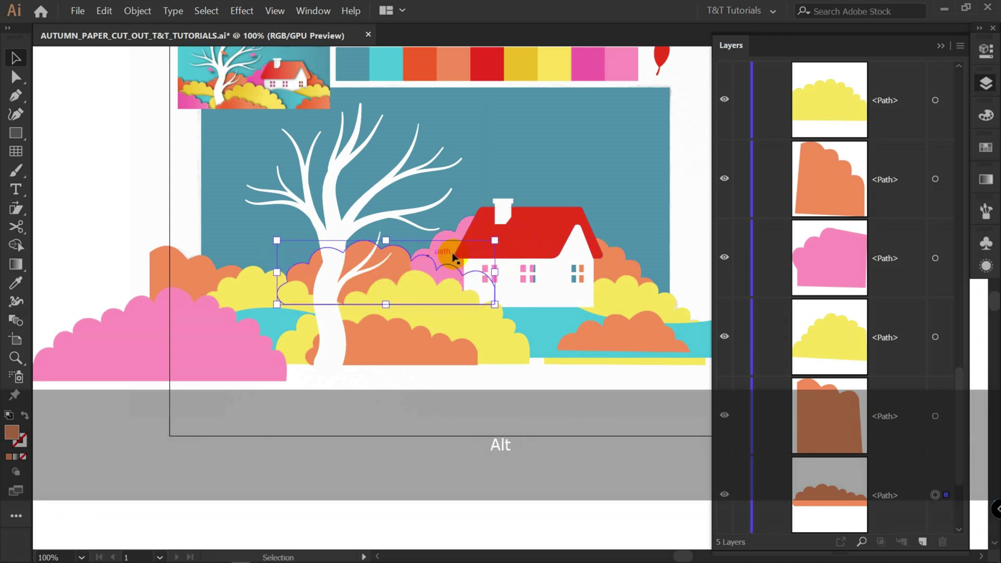
scroll(449, 261, "down", 1)
left_click(596, 242)
left_click(409, 283)
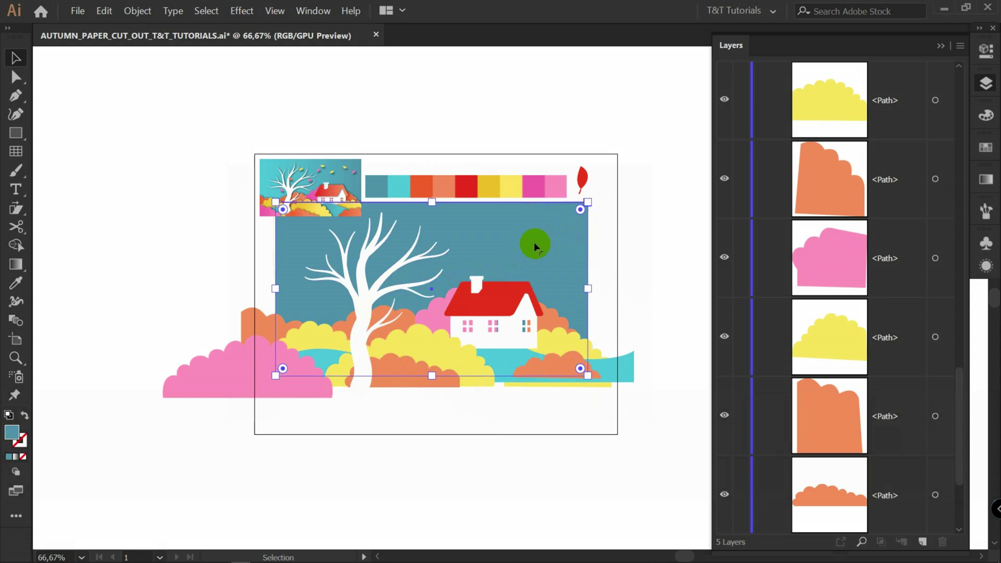
scroll(560, 264, "up", 1)
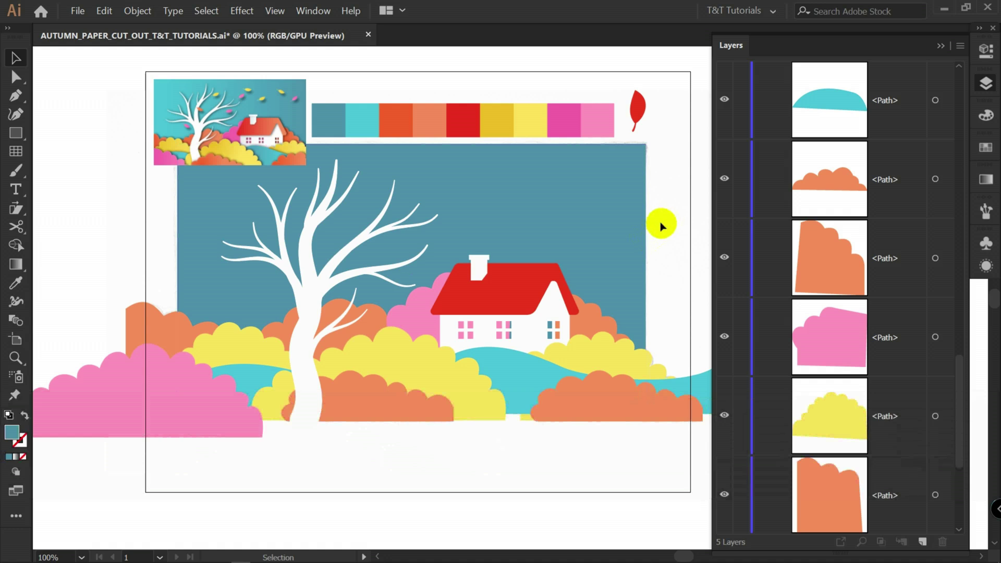
Step: Apply a linear gradient to the background rectangle and sample the turquoise swatch for its start stop
left_click(630, 225)
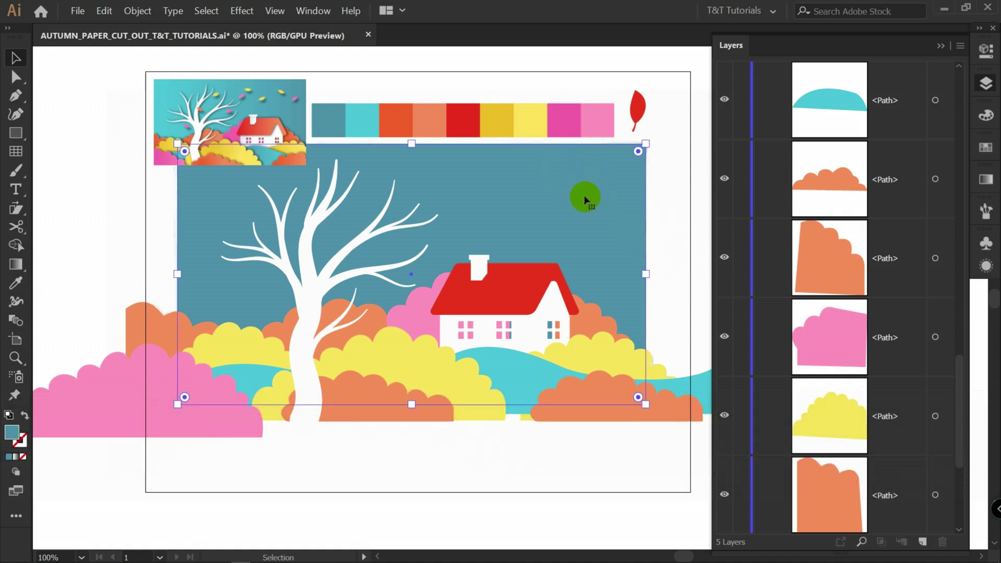
left_click(987, 180)
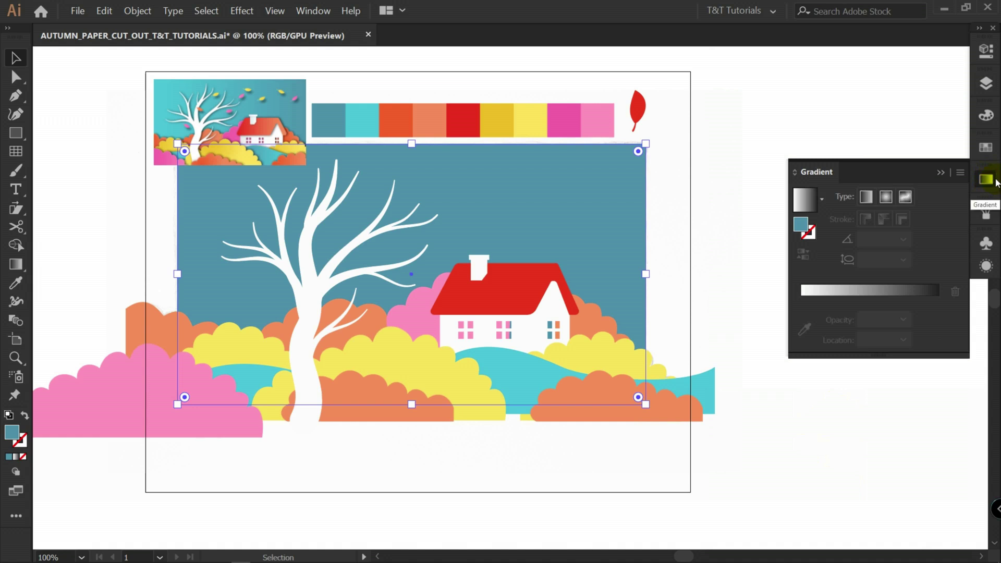
left_click(865, 197)
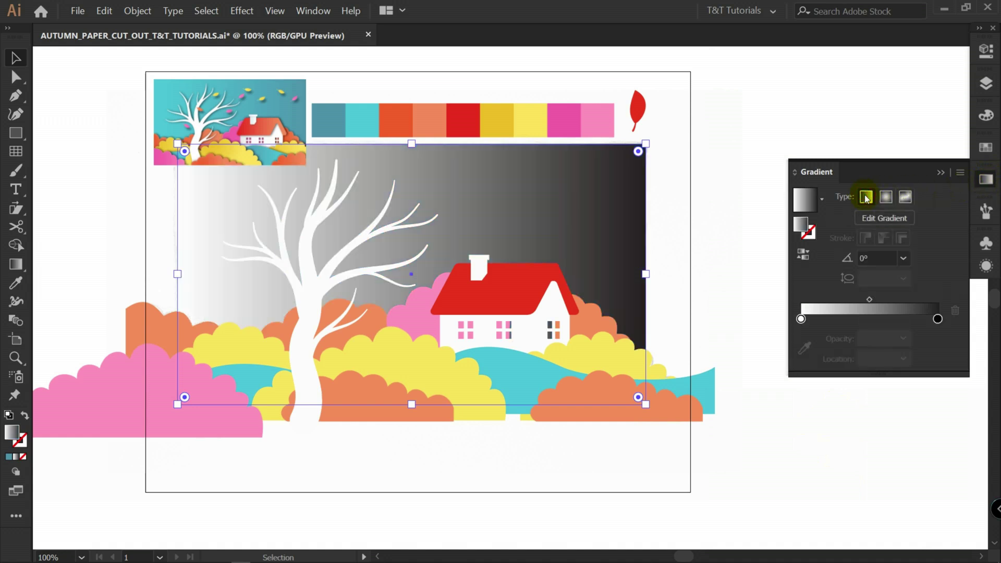
double_click(801, 319)
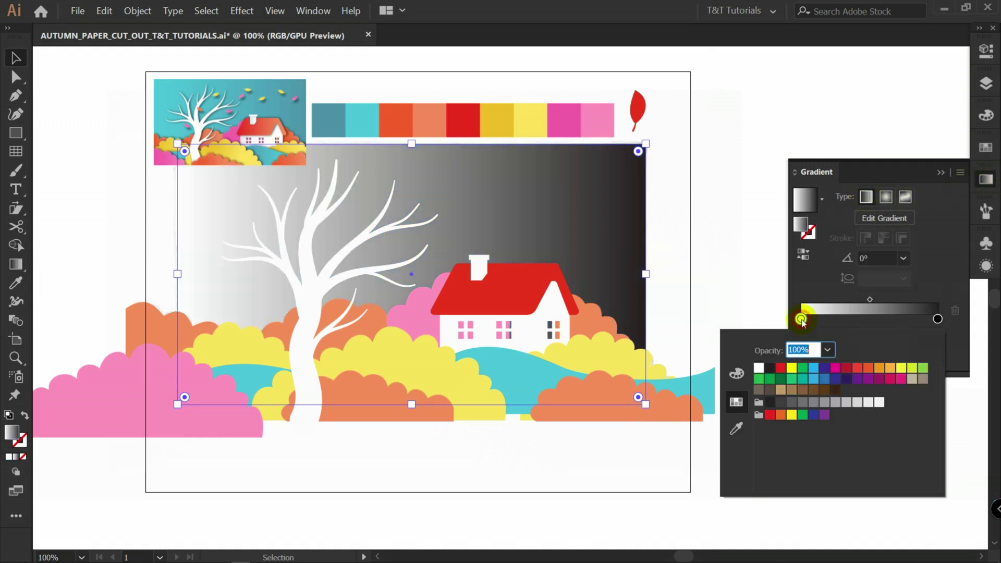
left_click(737, 430)
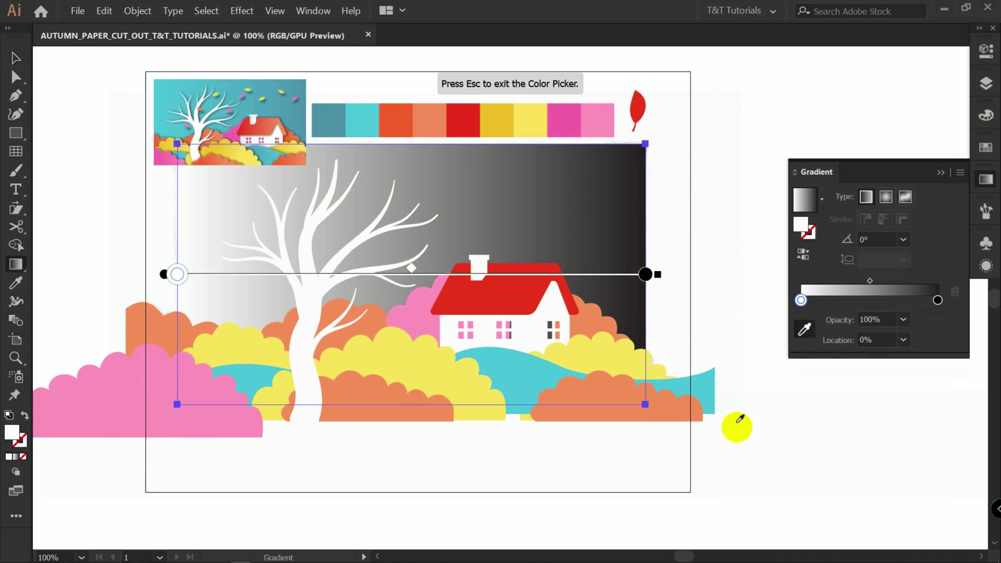
left_click(359, 110)
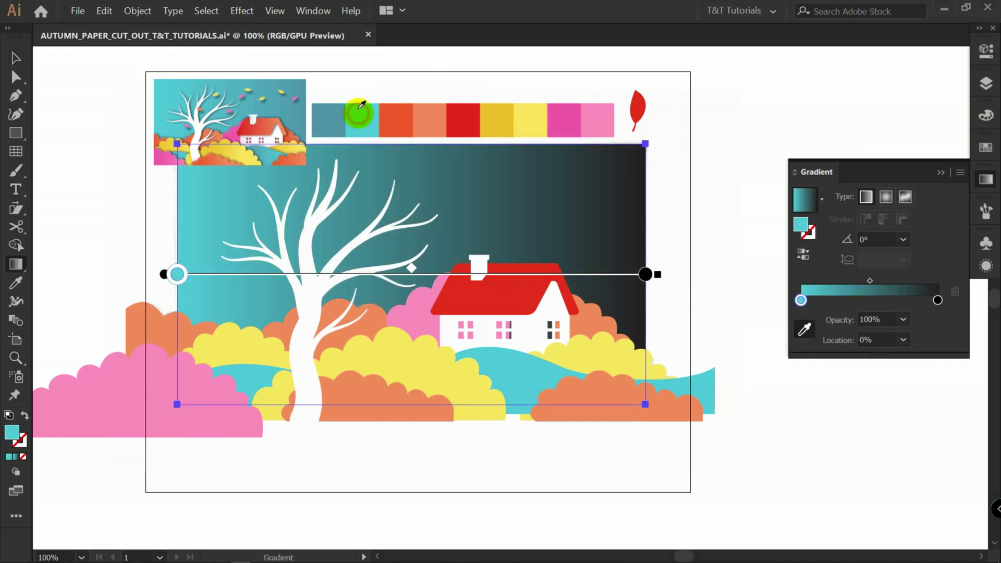
Step: Sample the dark teal swatch for the background gradient's end stop, extend the gradient past the right edge and adjust its midpoint
double_click(938, 301)
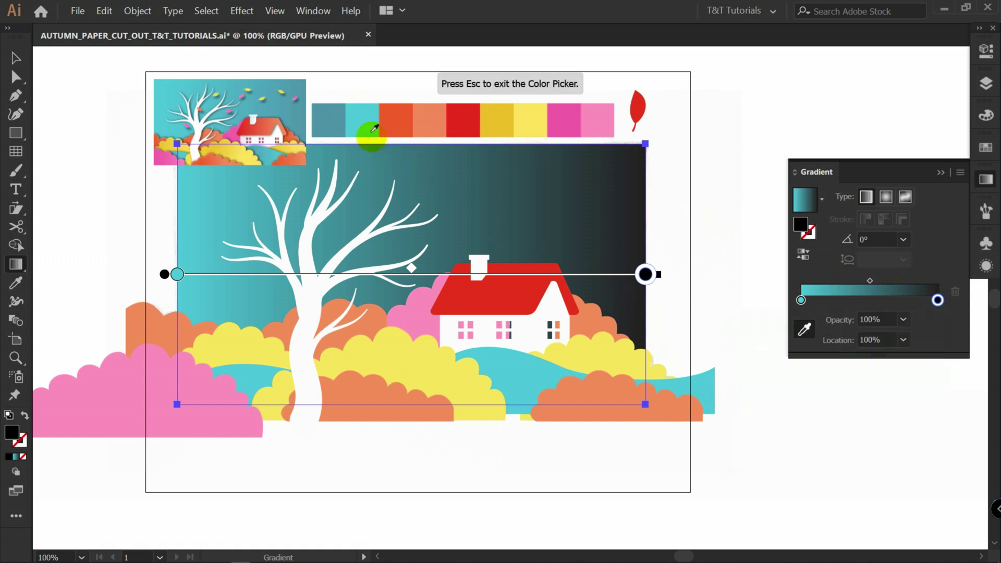
left_click(332, 120)
left_click_drag(645, 274, 697, 276)
mouse_move(413, 268)
left_mouse_down()
mouse_move(380, 270)
mouse_move(405, 273)
left_mouse_up()
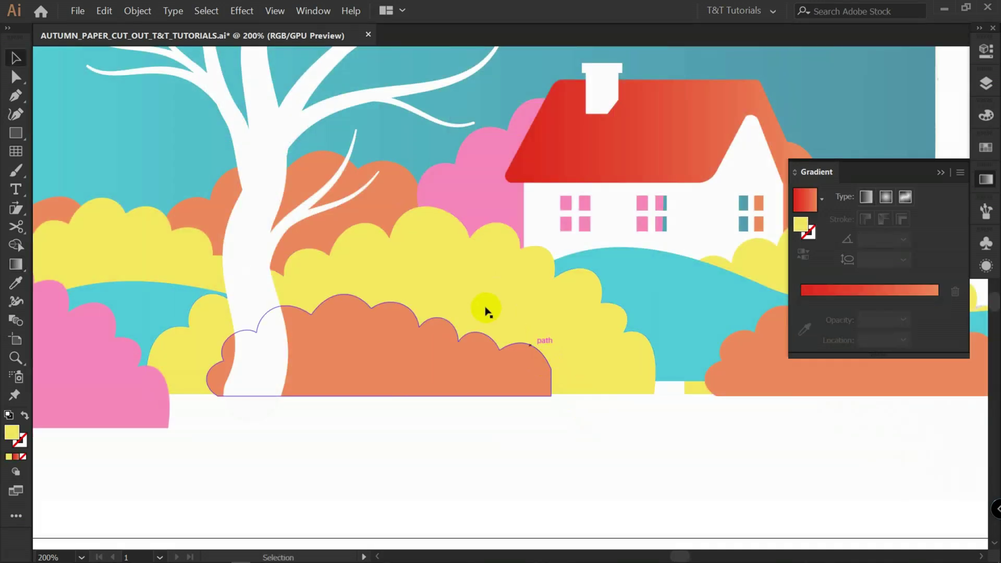
Step: Set up an Offset Path of -2 pt with preview on the large front yellow bush
left_click(471, 287)
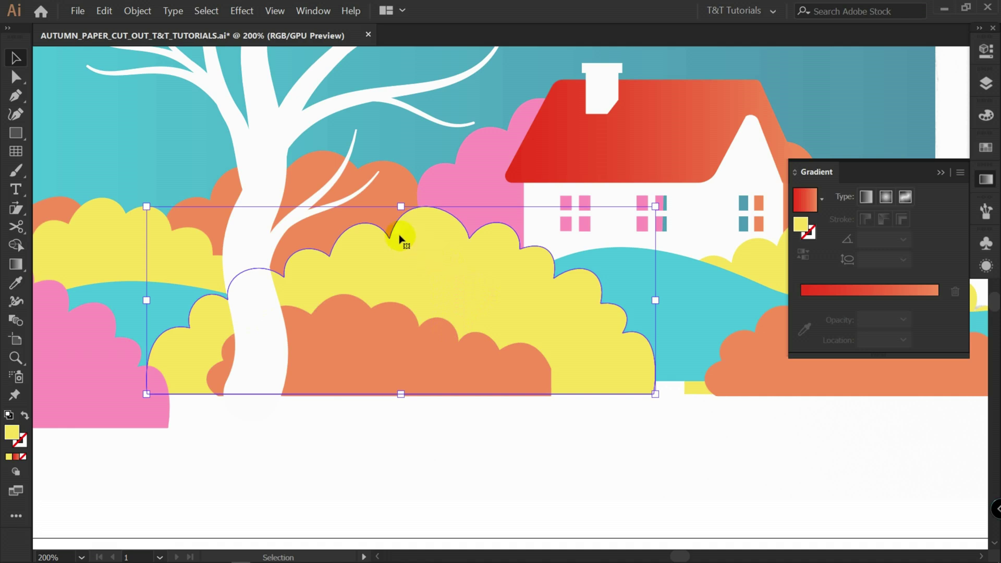
left_click(986, 51)
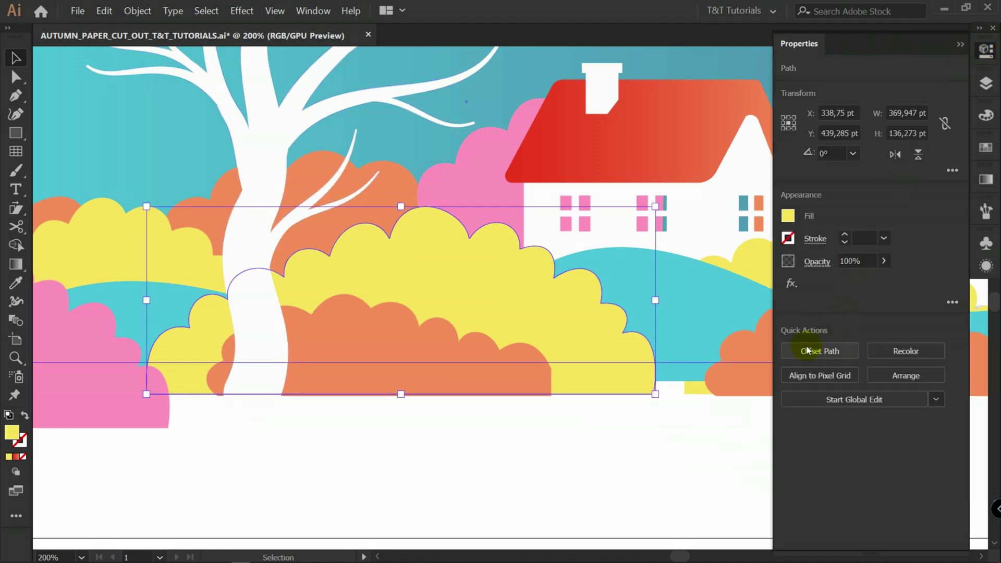
left_click(827, 350)
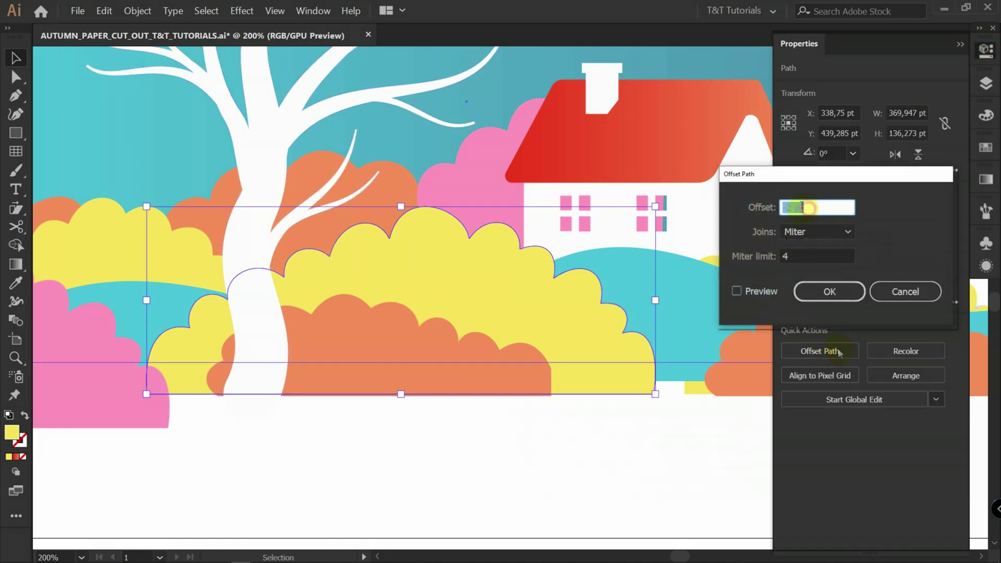
left_click(812, 208)
left_click(748, 292)
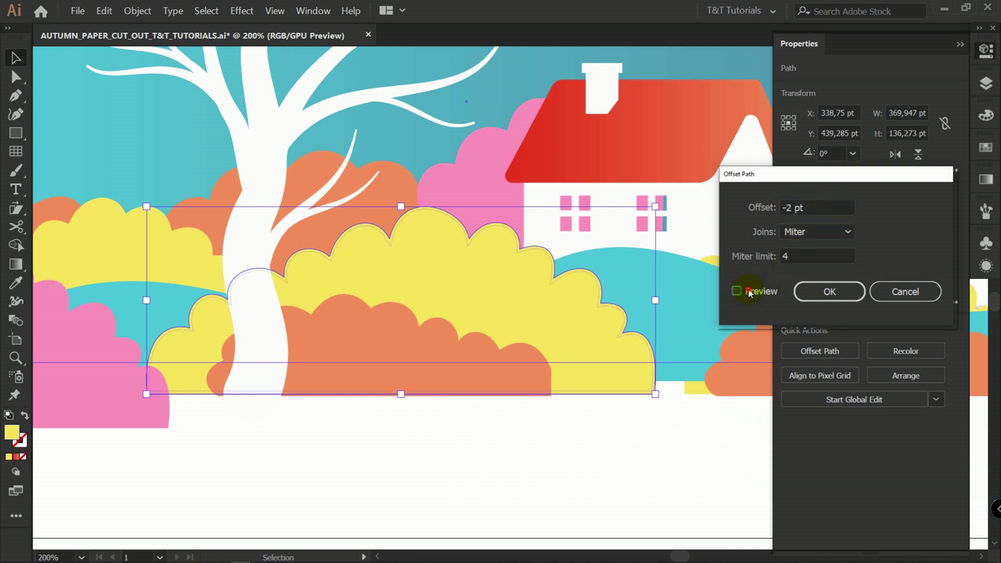
Step: Compare a miter limit of 2 in the preview, and apply the bush offset with a miter limit of 4
left_click(798, 254)
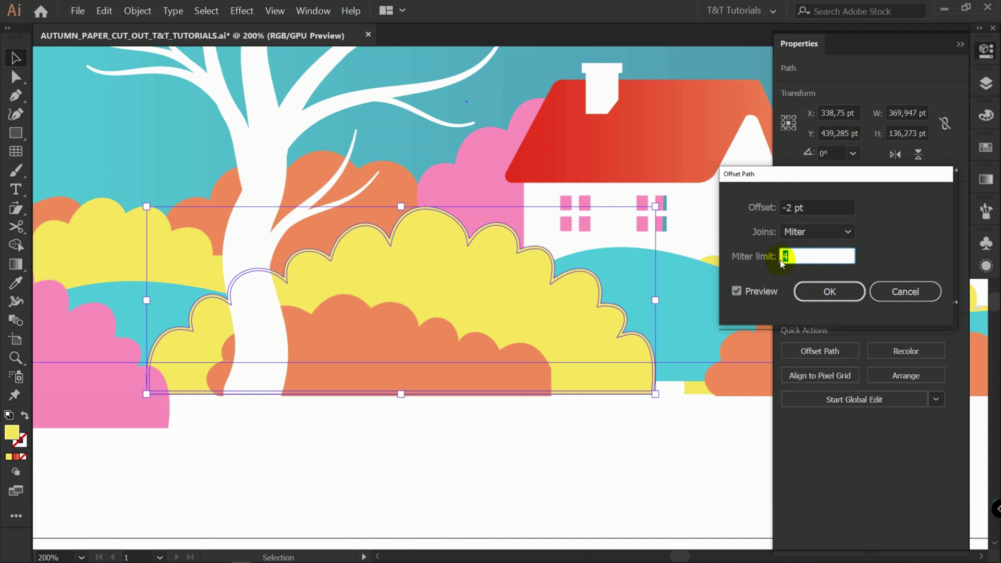
key("ctrl+plus")
key("ctrl+plus")
key("ctrl+plus")
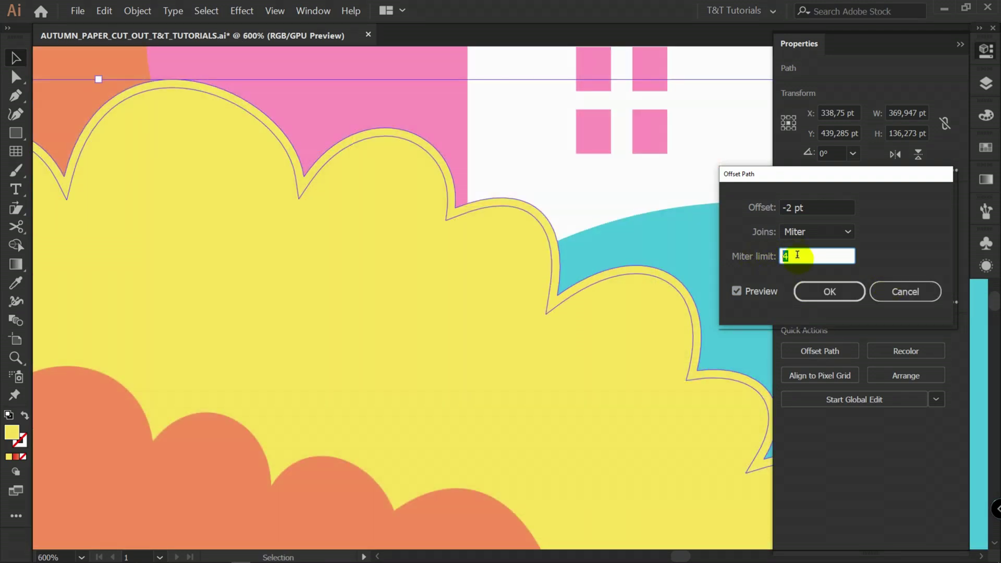
type("2")
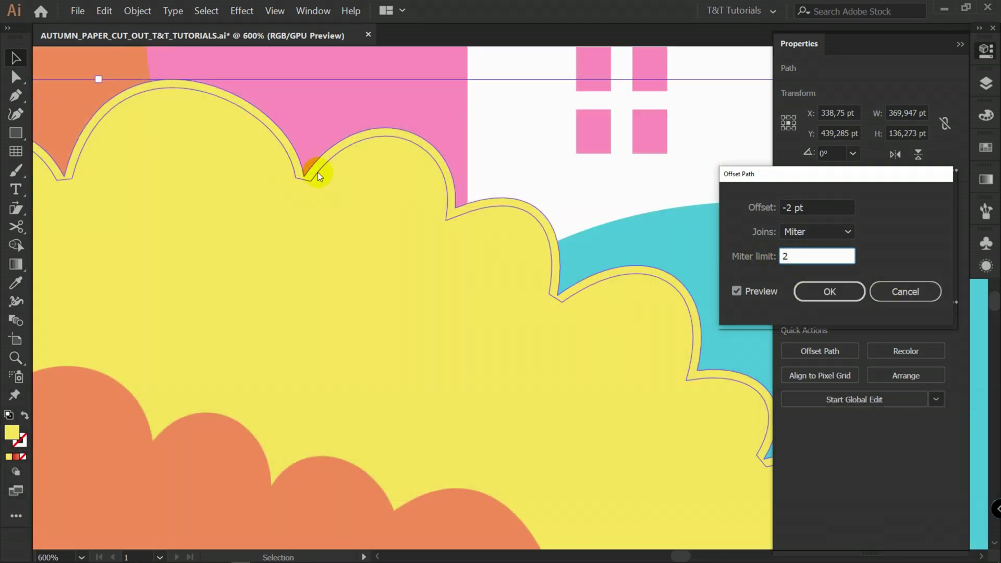
double_click(786, 255)
type("4")
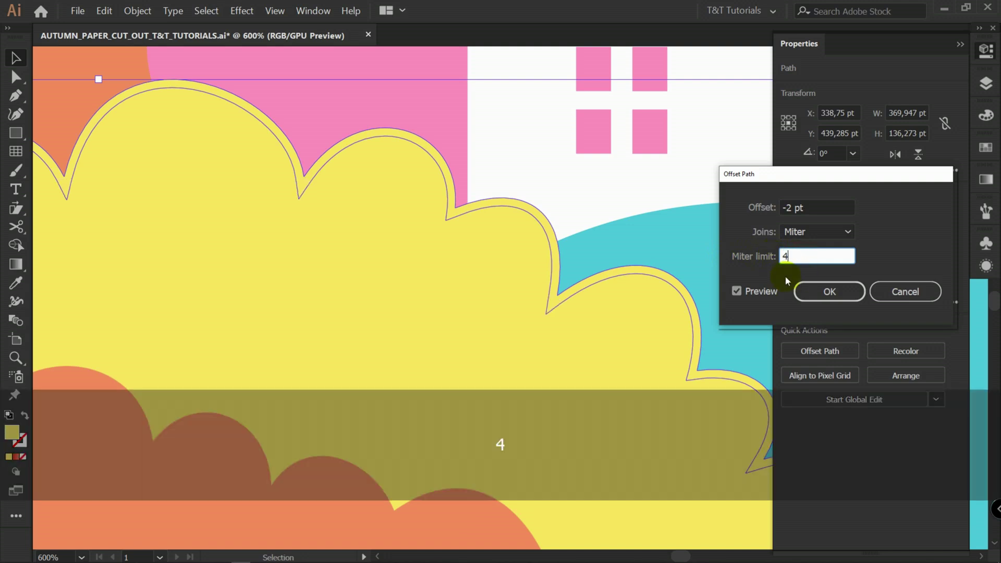
left_click(830, 291)
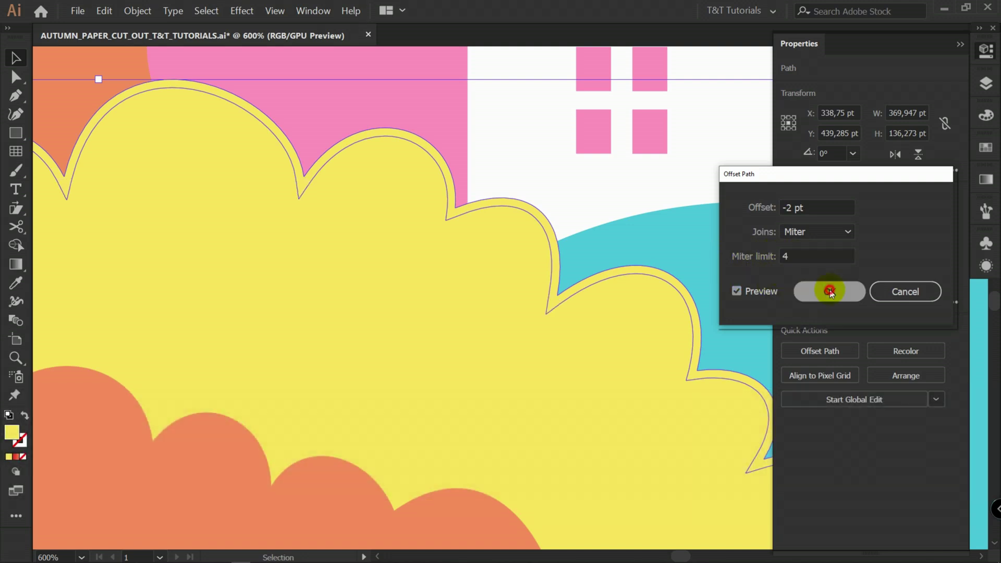
Step: Move the inset bush copy away from the original to check it, and undo the move
key("ctrl+shift+a")
key("ctrl+minus")
key("ctrl+minus")
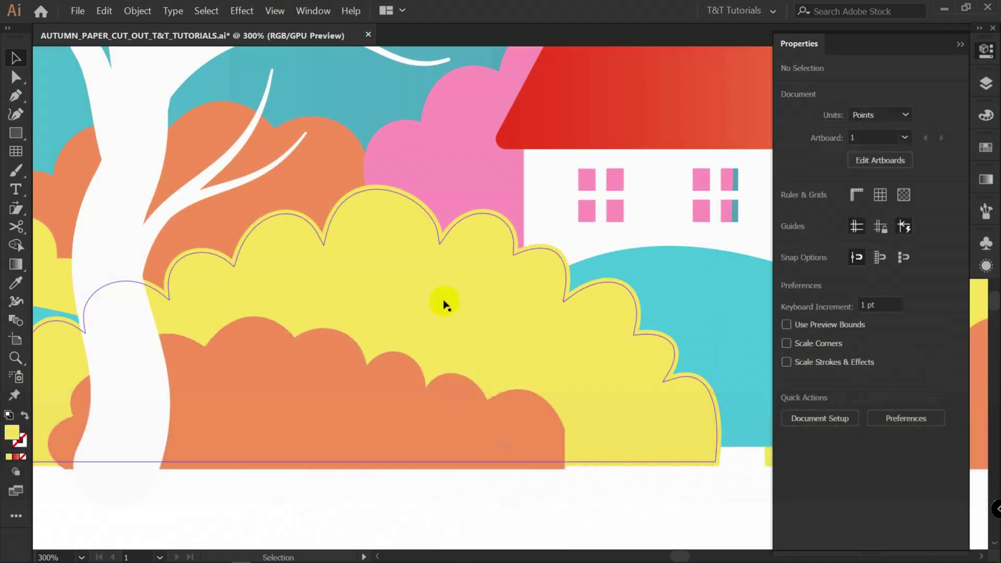
left_click_drag(413, 245, 432, 412)
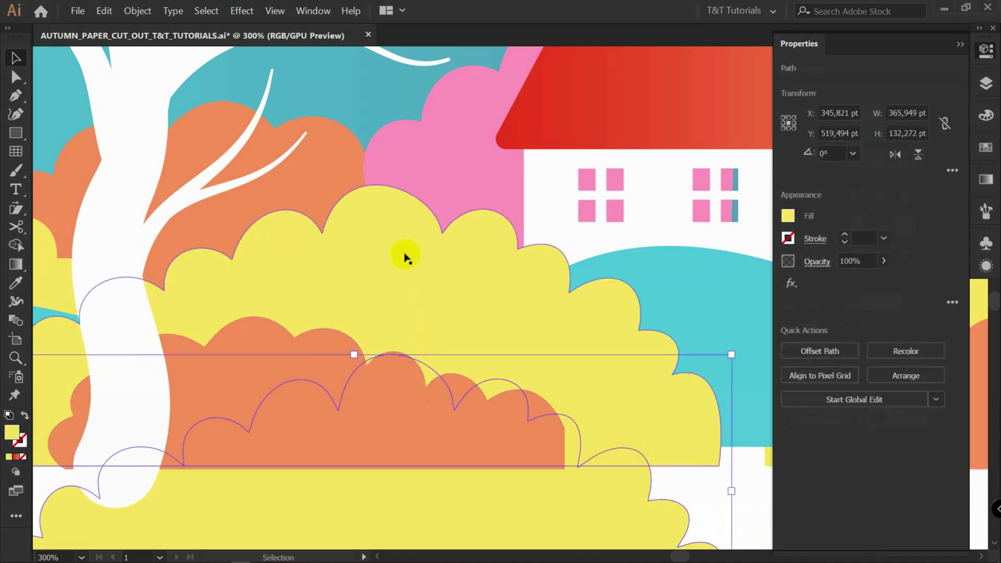
key("ctrl+z")
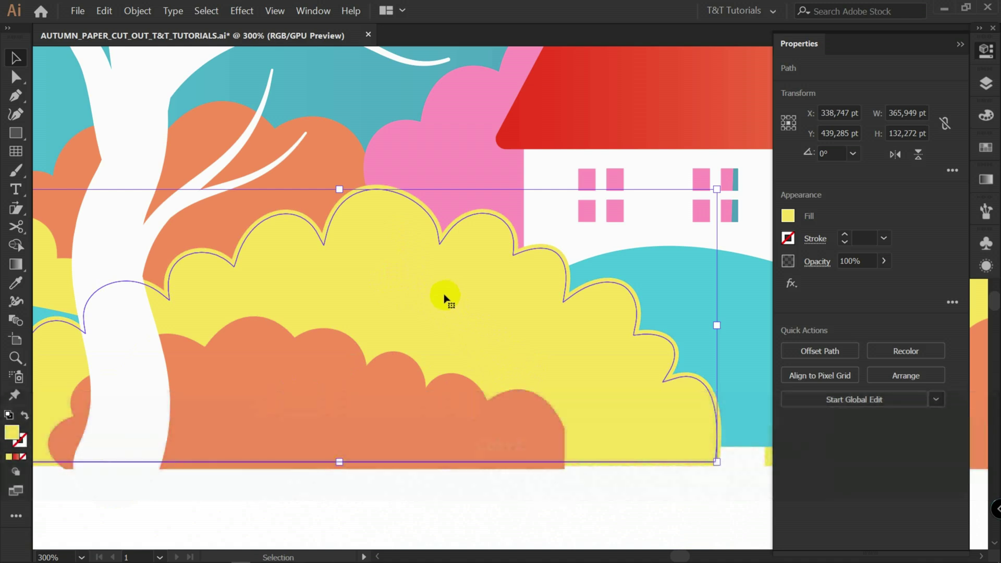
Step: Give the inset bush copy a linear gradient from dark yellow to light yellow, running diagonally downward at -47.3°
key("space")
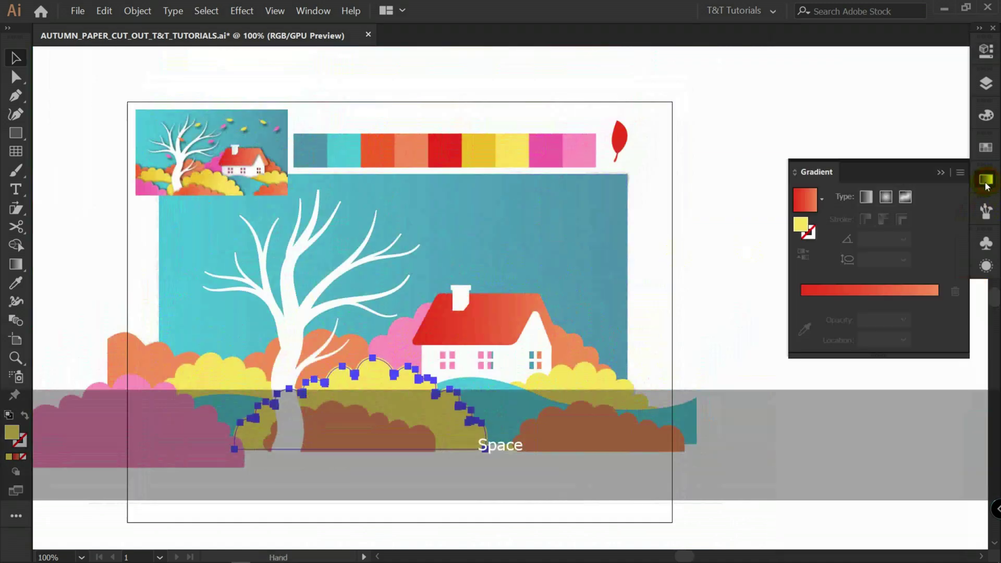
left_click(866, 197)
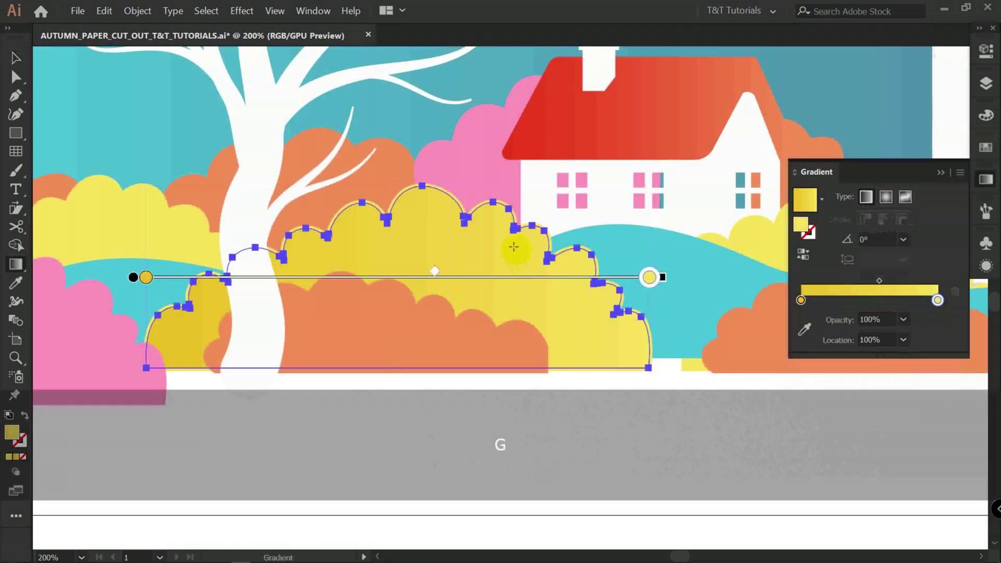
mouse_move(260, 181)
left_mouse_down()
mouse_move(532, 332)
mouse_move(482, 316)
mouse_move(503, 341)
mouse_move(496, 308)
mouse_move(573, 330)
mouse_move(547, 324)
left_mouse_up()
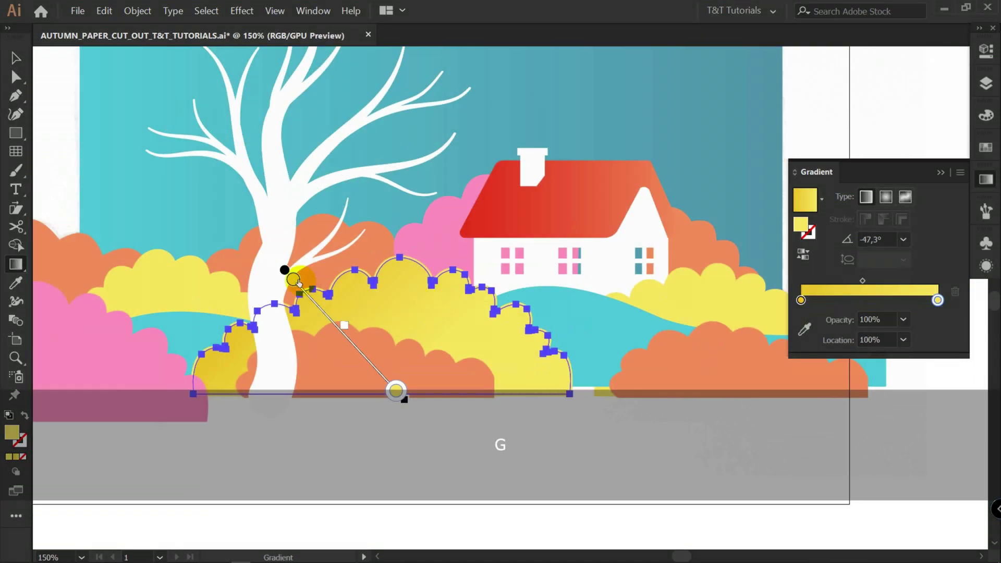
mouse_move(297, 281)
left_mouse_down()
mouse_move(292, 295)
mouse_move(297, 283)
left_mouse_up()
Step: Switch the gradient's dark yellow start stop to HSB color and lower its brightness slightly
double_click(297, 284)
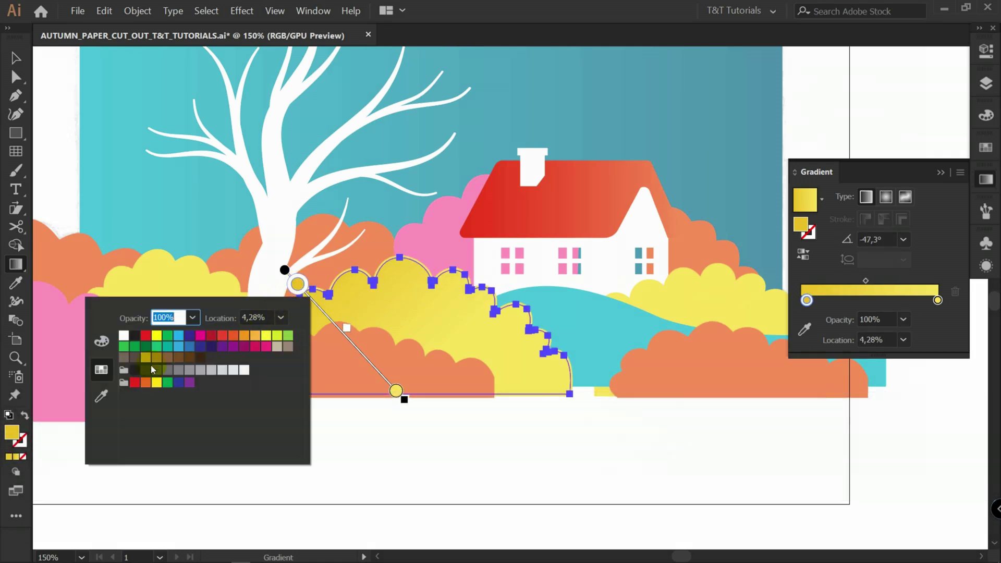
left_click(101, 341)
left_click(301, 304)
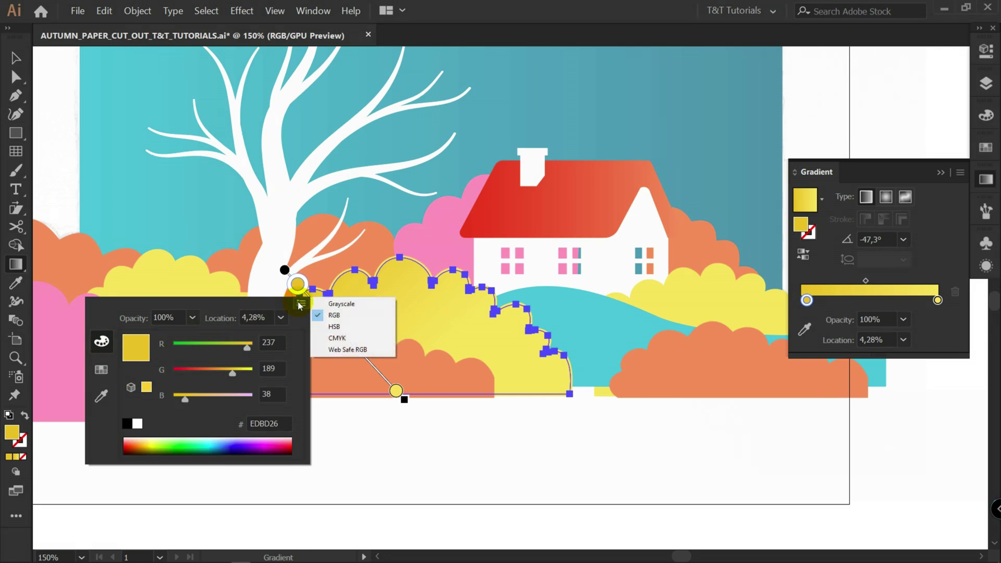
left_click(335, 327)
left_click_drag(247, 399, 233, 403)
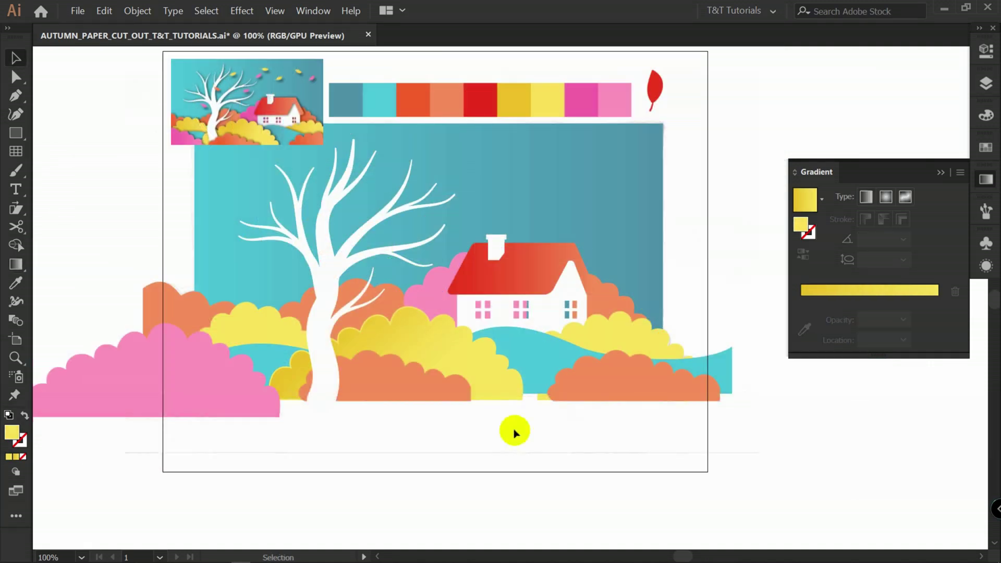
Step: Apply an Offset Path of -2 pt with Miter joins and a miter limit of 4 to all remaining bushes and hills
left_click(245, 365, "shift")
left_click(246, 313, "shift")
left_click(348, 307, "shift")
left_click(390, 288, "shift")
left_click(413, 369, "shift")
left_click(559, 366, "shift")
left_click(521, 358, "shift")
left_click(252, 357, "shift")
left_click(985, 51)
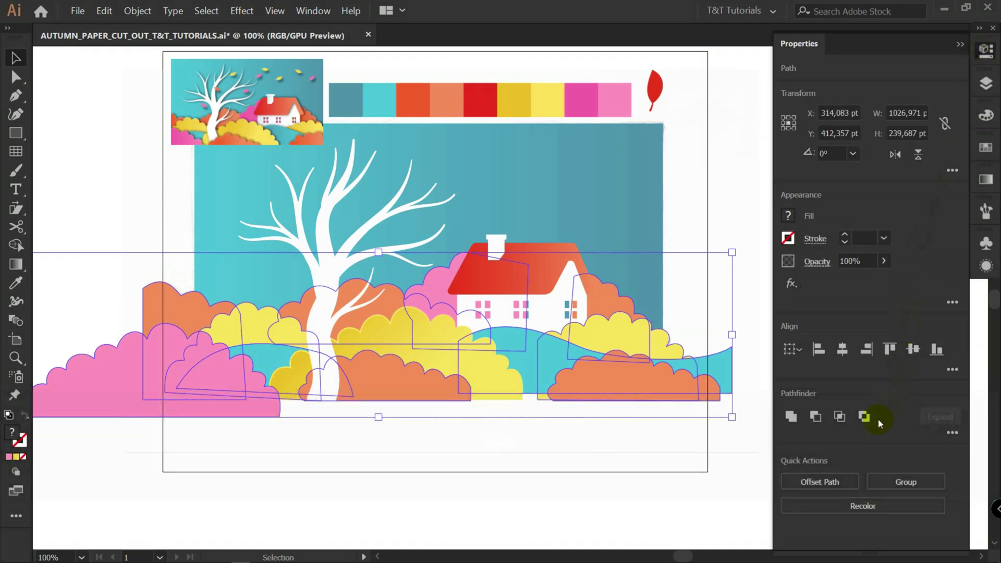
left_click(821, 480)
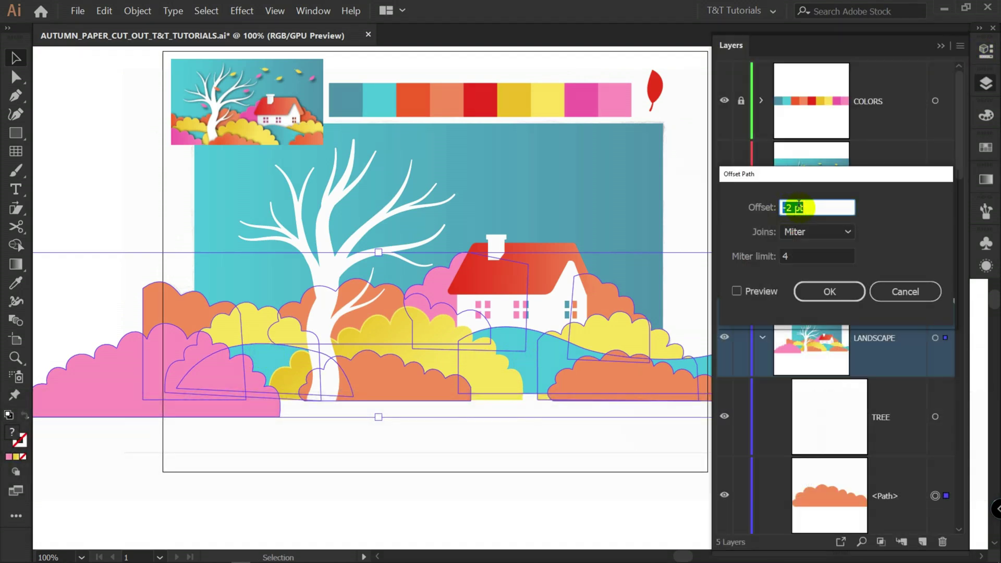
left_click(824, 291)
Step: Copy the large yellow bush's linear gradient onto the inset copies of the two smaller yellow bushes
scroll(599, 292, "down", 1)
left_click(600, 297)
left_click(253, 286, "shift")
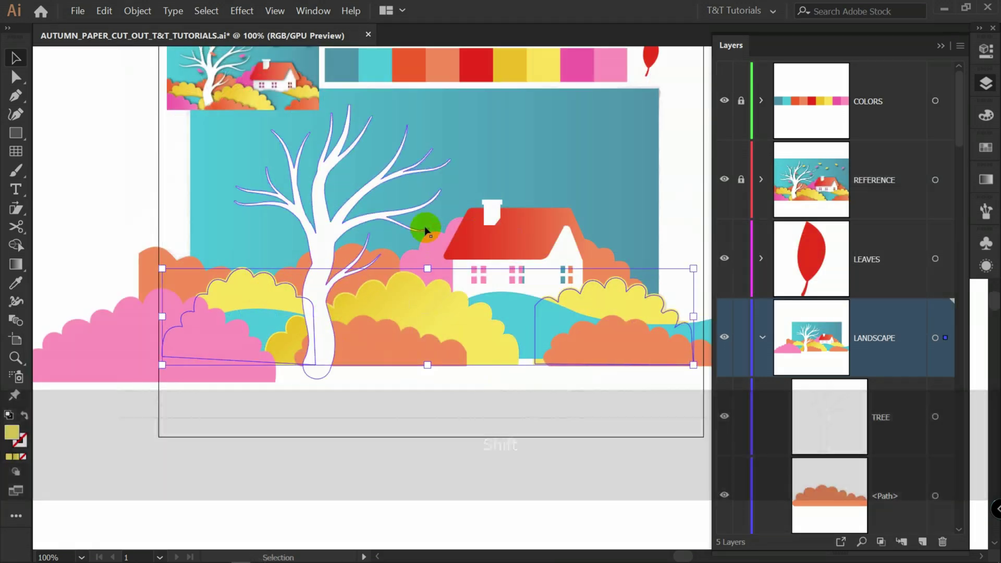
key("i")
left_click(382, 299)
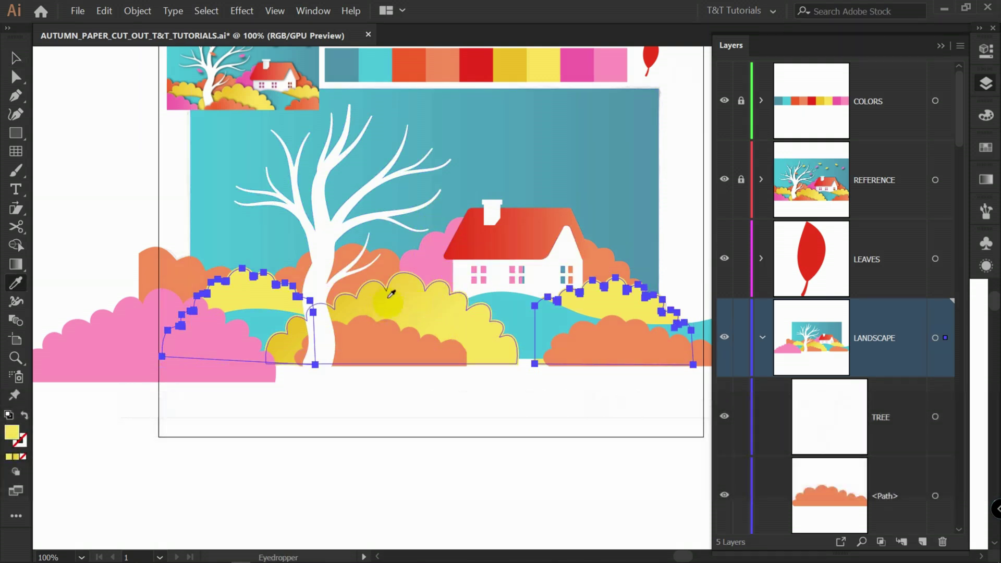
Step: Redirect the gradient on the inset copy of the yellow bush beside the house so it runs diagonally from lower left to upper right
key("v")
left_click(600, 295)
scroll(653, 290, "up", 1, "alt")
left_click_drag(600, 287, 565, 288)
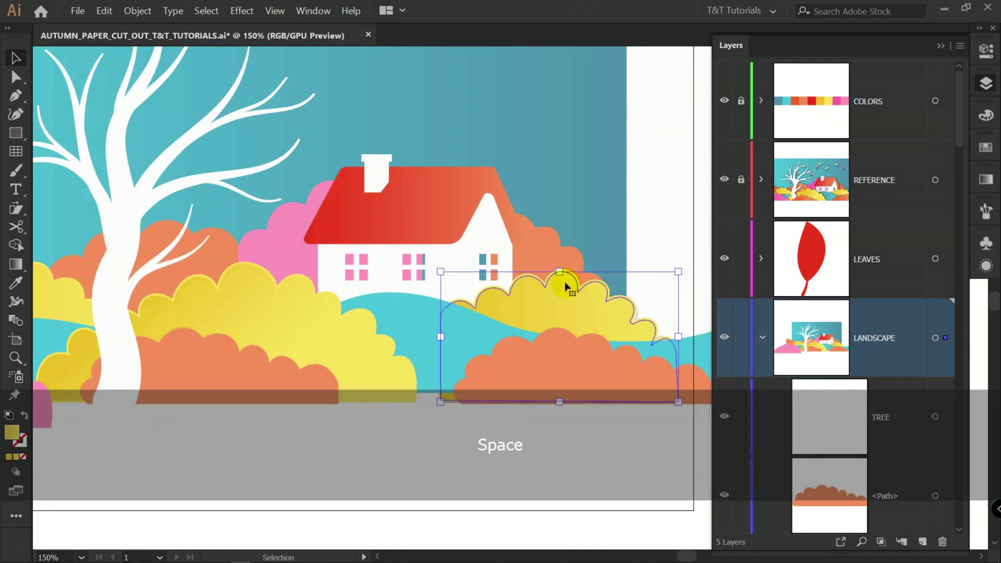
key("g")
left_click_drag(440, 276, 677, 350)
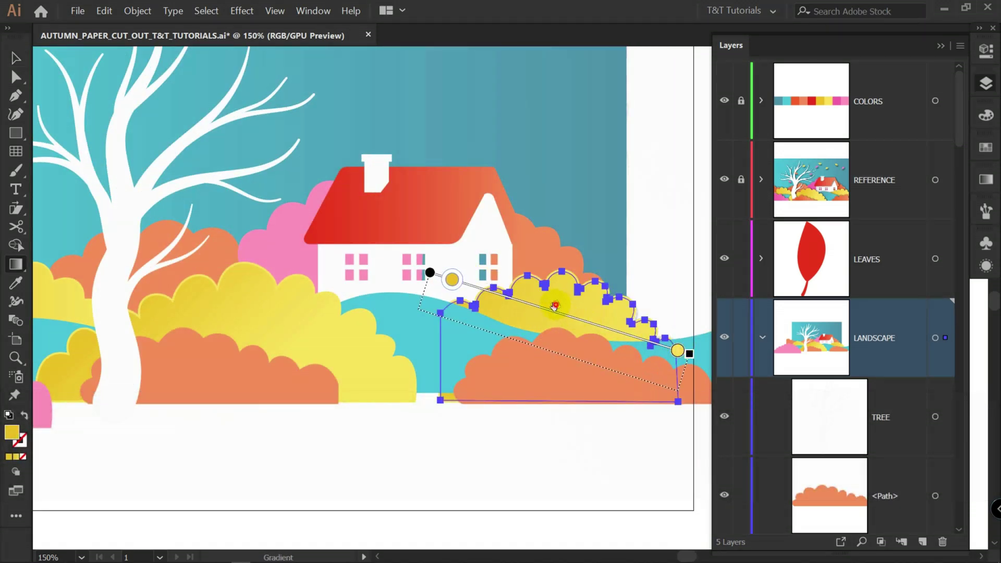
left_click_drag(490, 353, 615, 221)
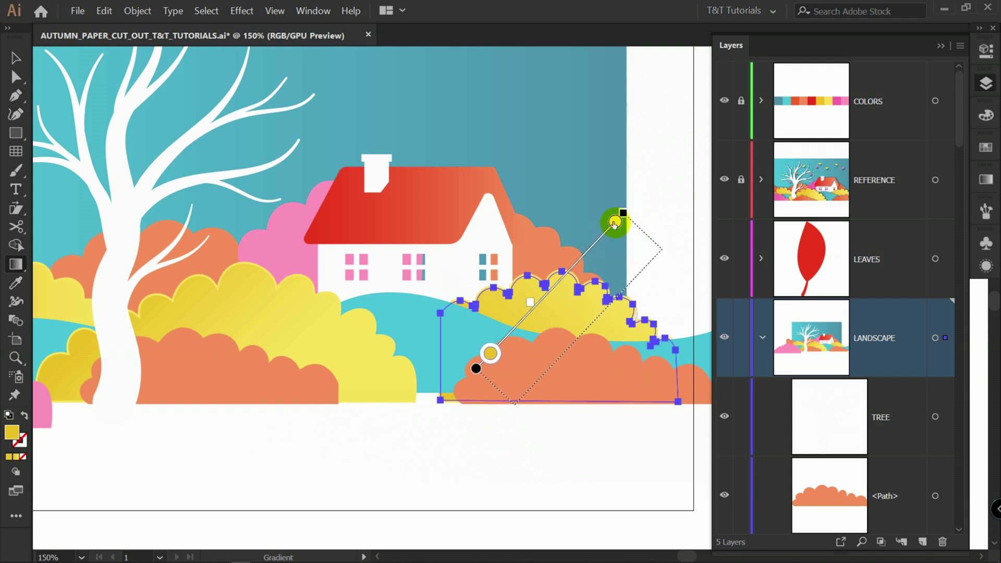
key("v")
left_click_drag(418, 263, 453, 262)
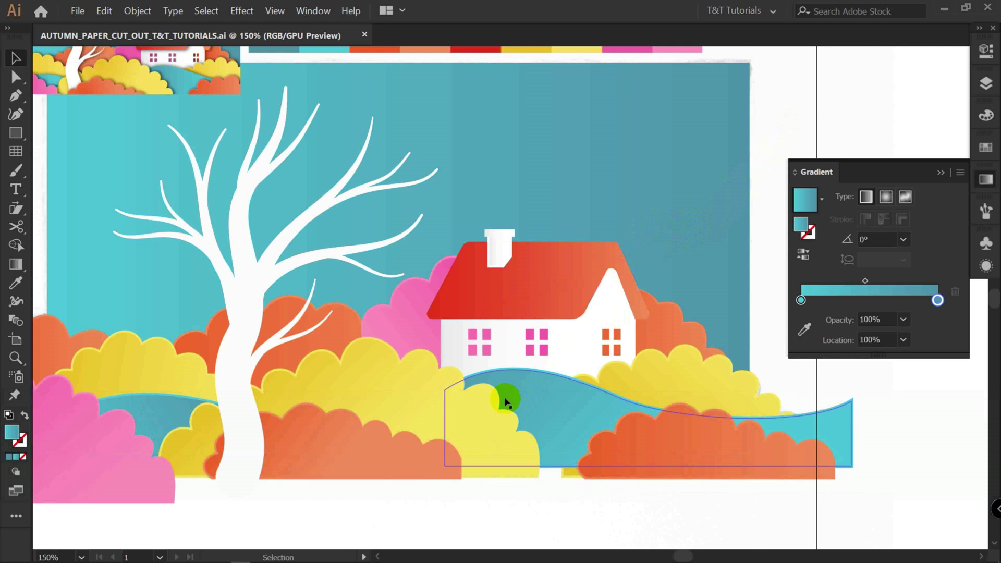
Step: Fill the inset copy of the large yellow bush with the flat light yellow from the color palette
left_click(502, 402)
left_click(450, 505)
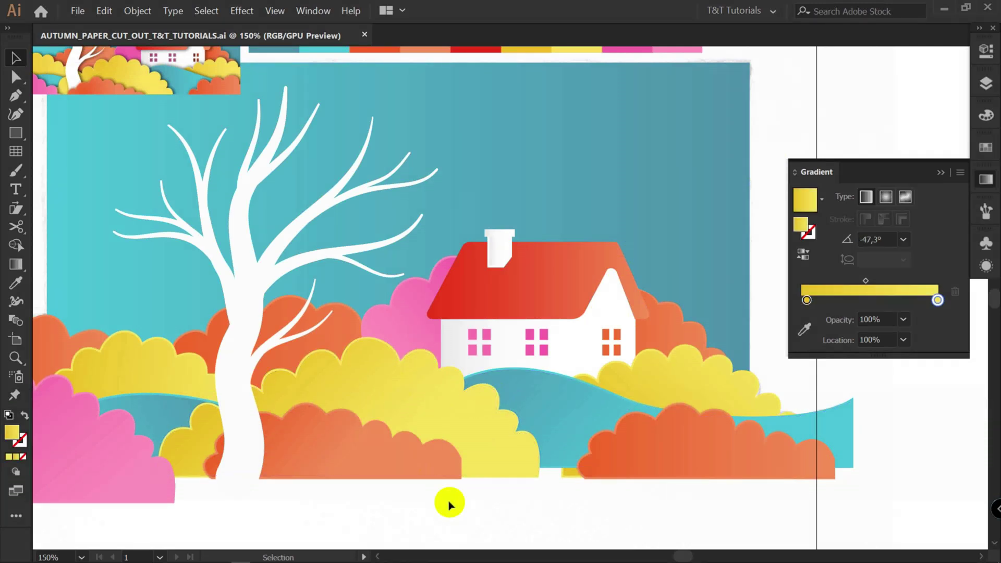
left_click(380, 388)
key("space")
left_click_drag(447, 268, 425, 335)
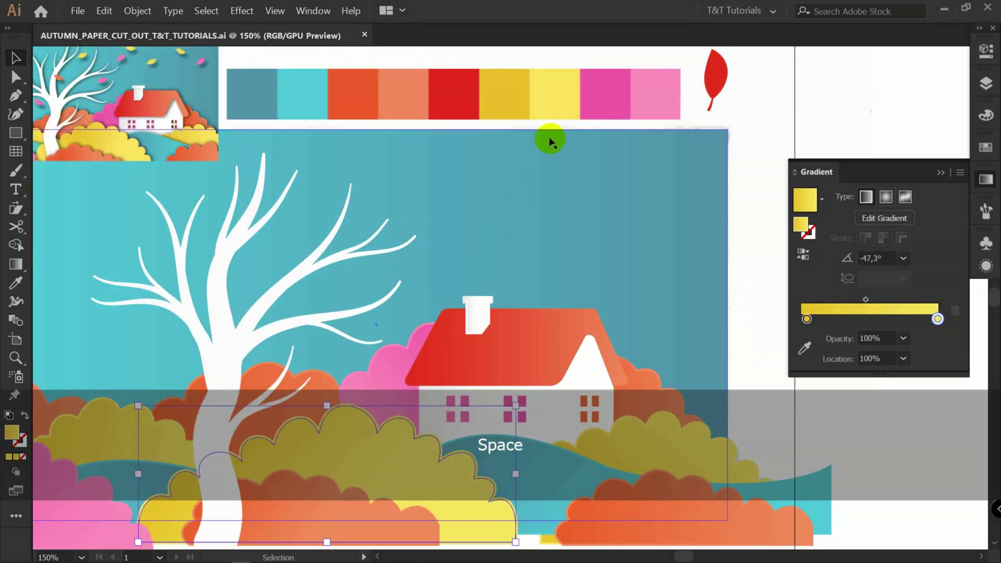
key("i")
left_click(554, 87)
key("v")
key("space")
left_click_drag(509, 261, 532, 120)
key("v")
left_click(517, 449)
left_click(459, 320)
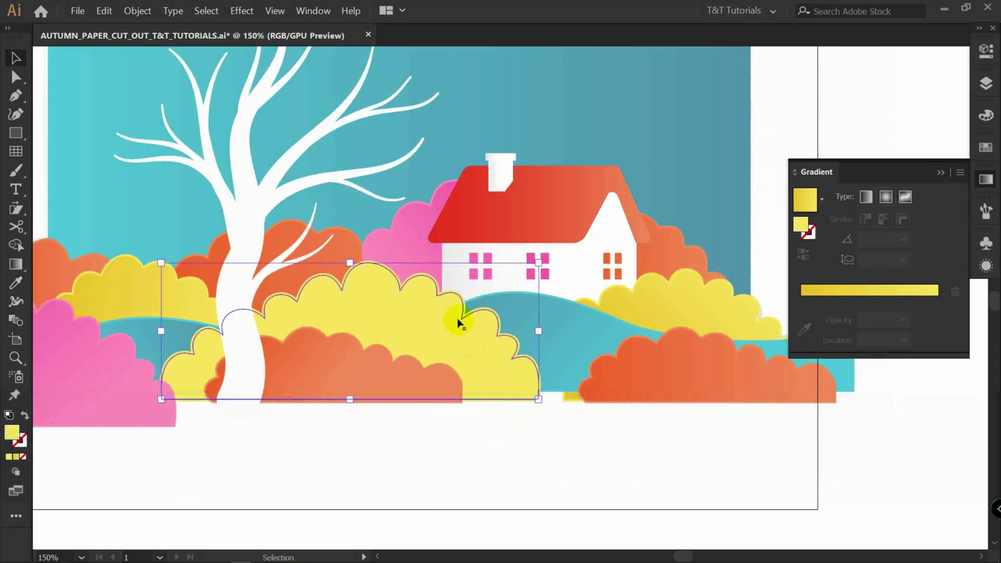
Step: Paste a copy of the inset bush in front and fill it with a linear white-to-black gradient running right to left at 178.5°
key("ctrl")
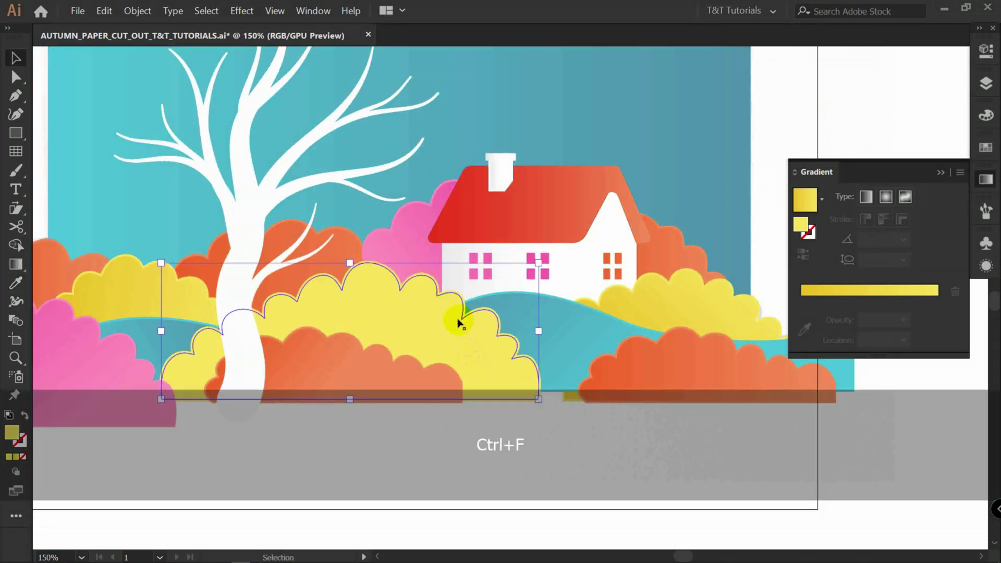
left_click(985, 84)
left_click(986, 179)
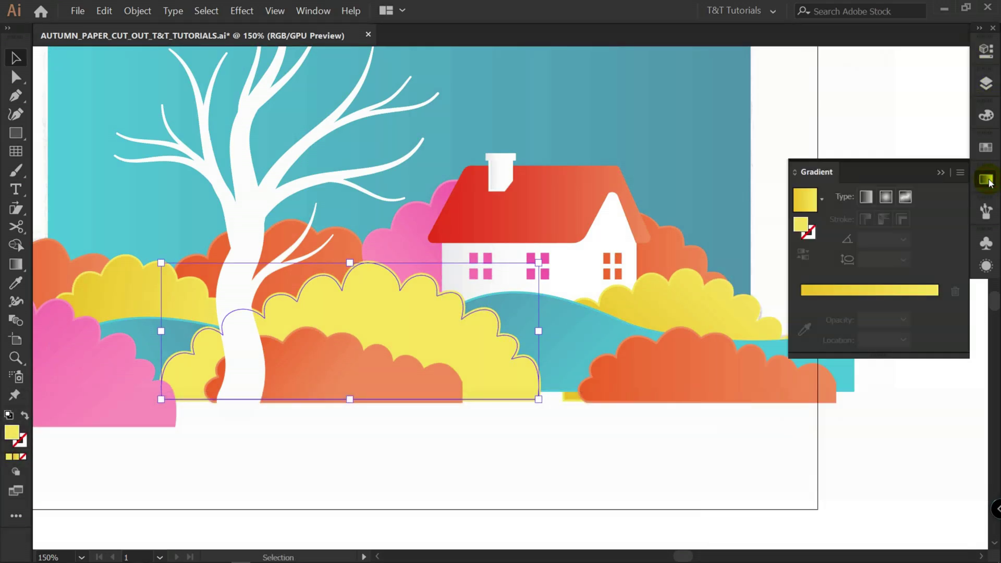
left_click(868, 196)
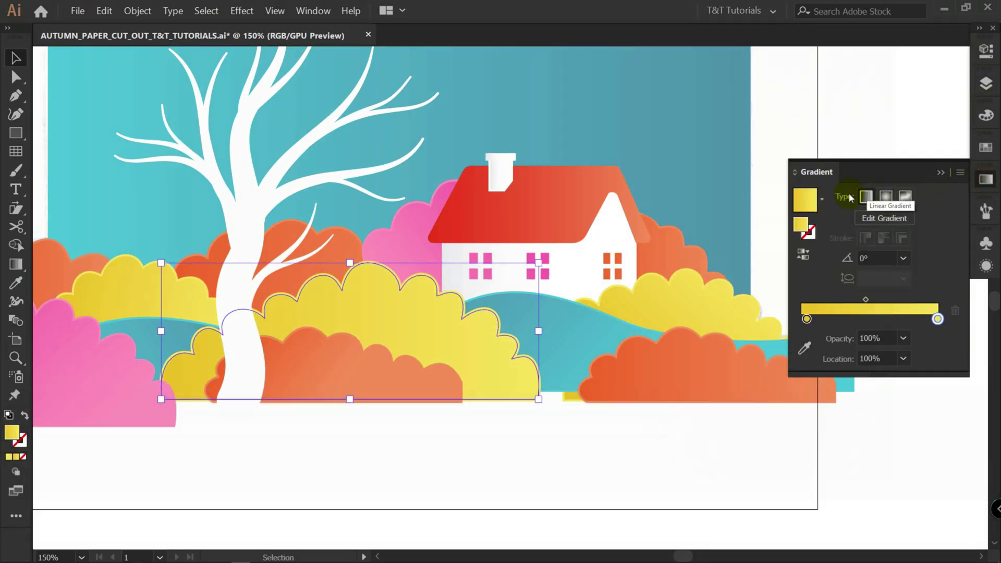
left_click(821, 198)
left_click(753, 230)
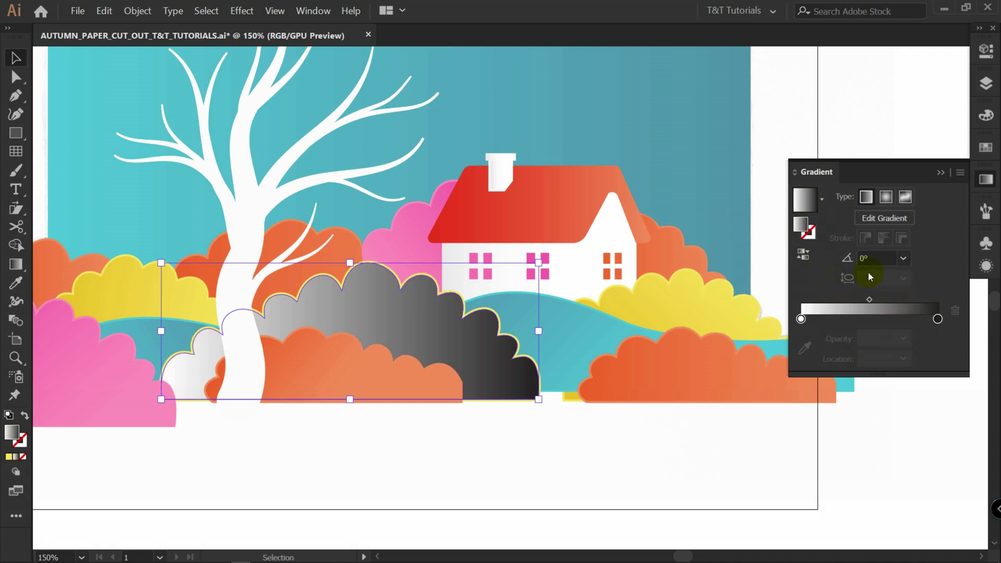
key("g")
mouse_move(581, 379)
left_mouse_down()
mouse_move(264, 311)
mouse_move(224, 338)
mouse_move(235, 370)
left_mouse_up()
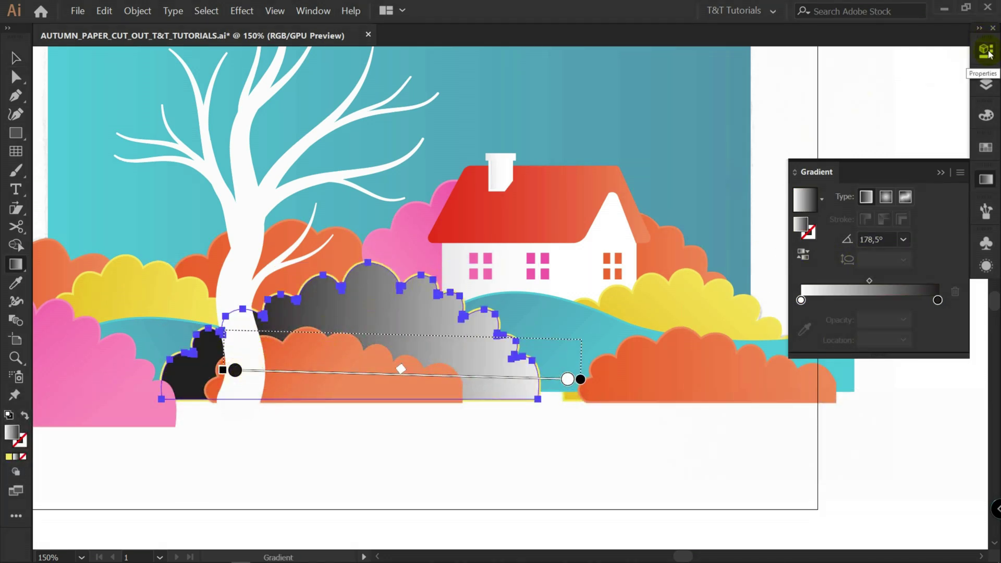
Step: Set the black-and-white gradient copy's blending mode to Color Burn
left_click(987, 50)
left_click(817, 261)
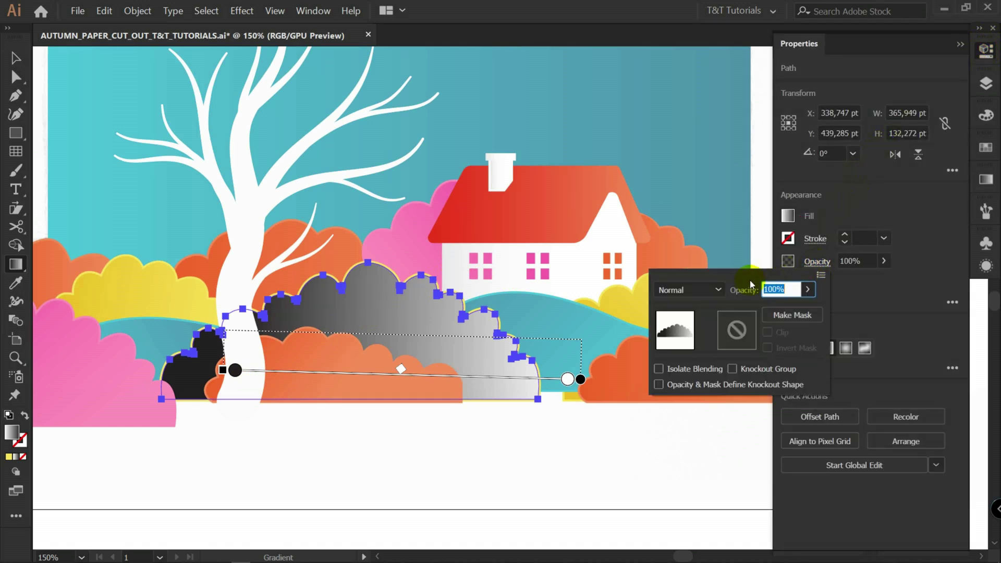
left_click(718, 290)
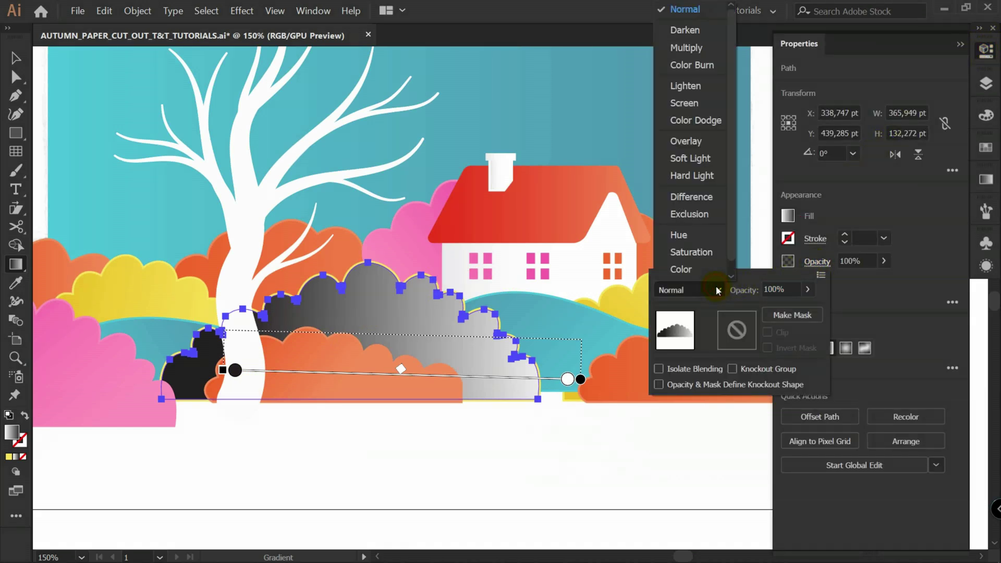
left_click(692, 65)
Step: Try several gray swatches for the gradient's black stop to soften the burn effect on the bush
double_click(234, 330)
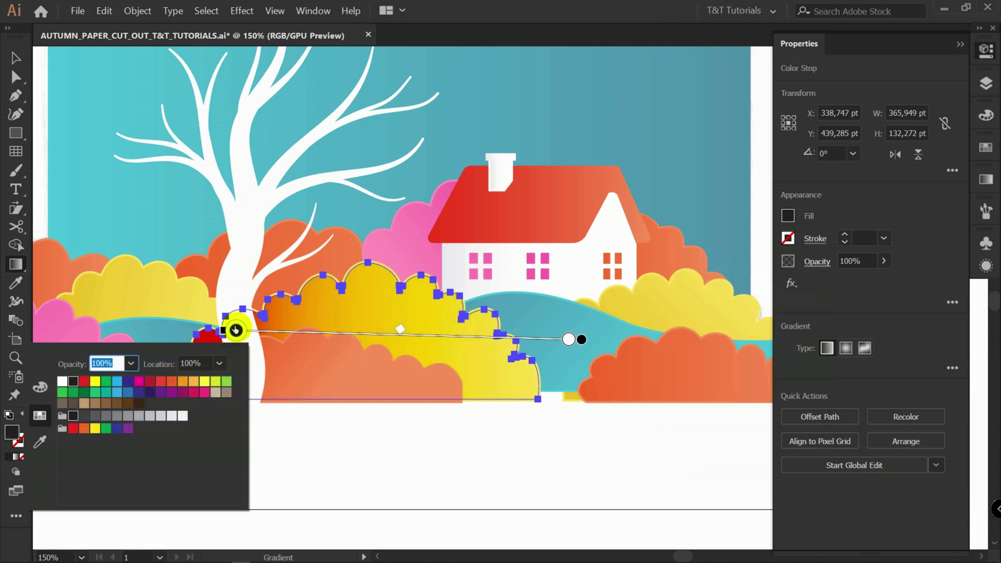
left_click(134, 416)
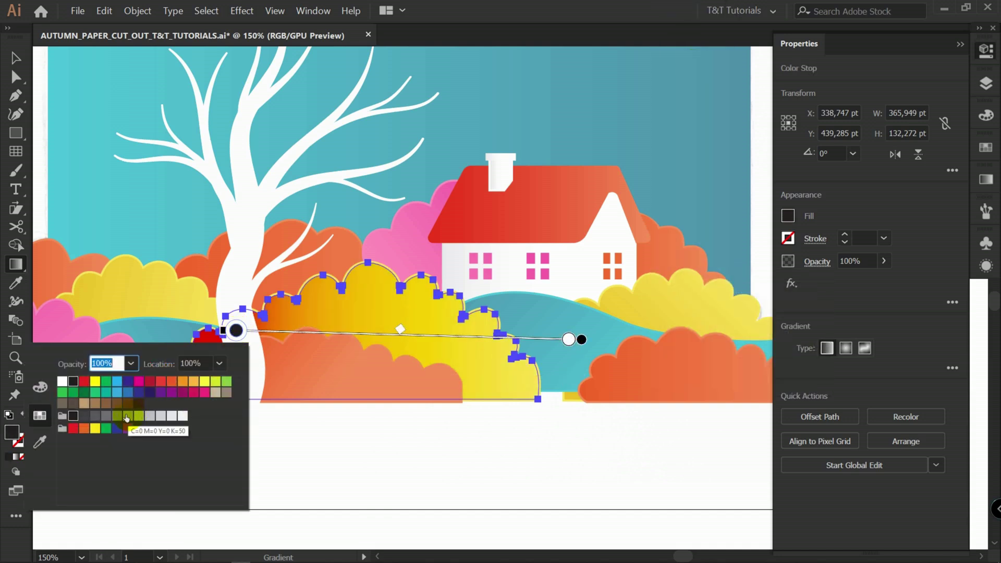
left_click(126, 417)
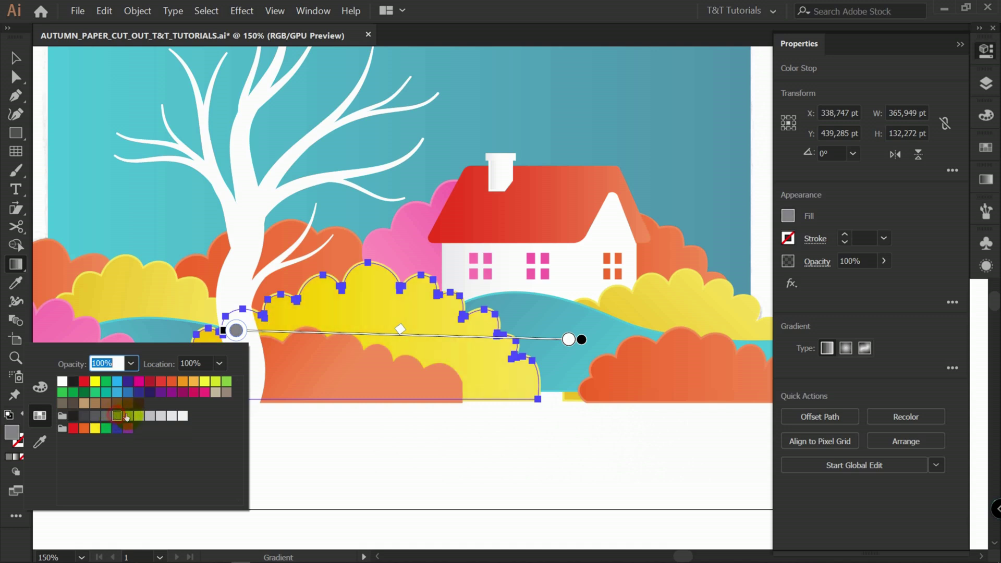
left_click(87, 417)
left_click(96, 416)
left_click(106, 417)
left_click(94, 416)
left_click(70, 417)
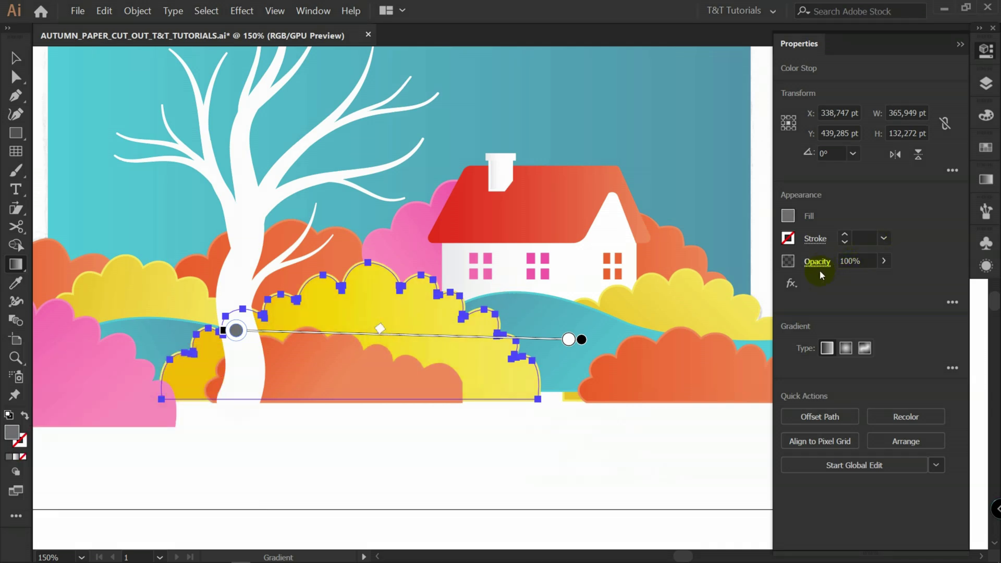
Step: Try the Luminosity and Soft Light blending modes on the gradient copy of the bush
left_click(818, 262)
left_click(718, 290)
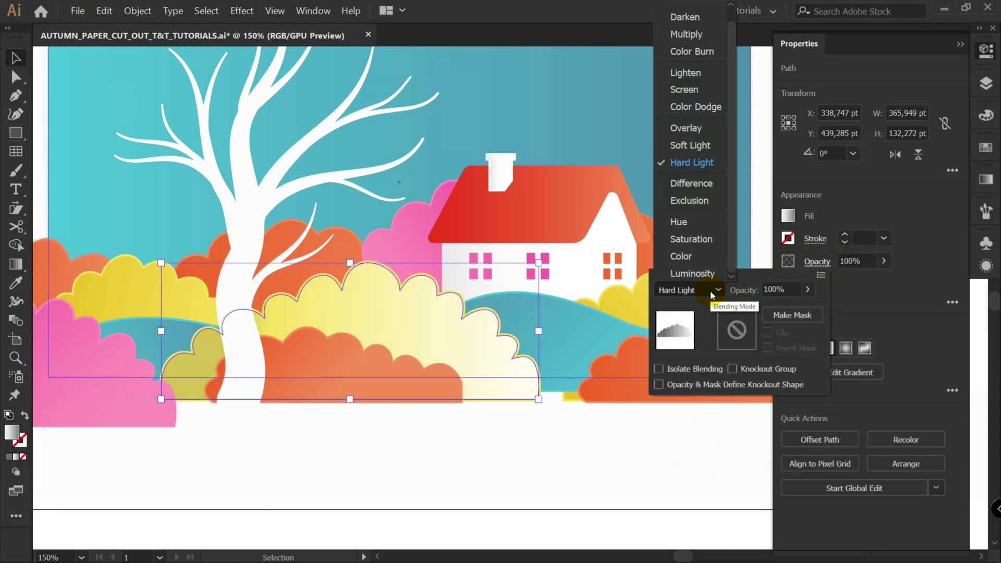
left_click(695, 272)
left_click(707, 290)
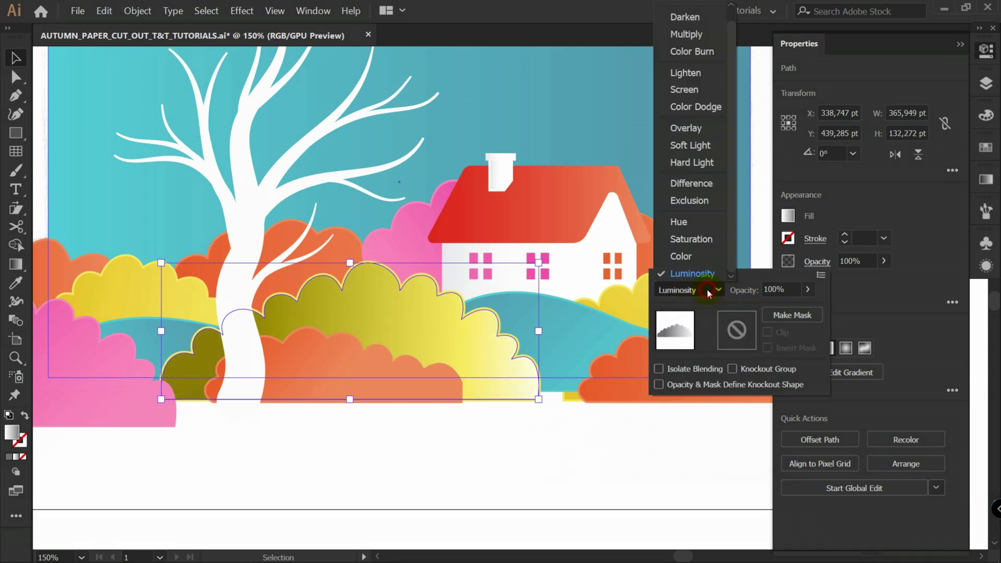
left_click(686, 141)
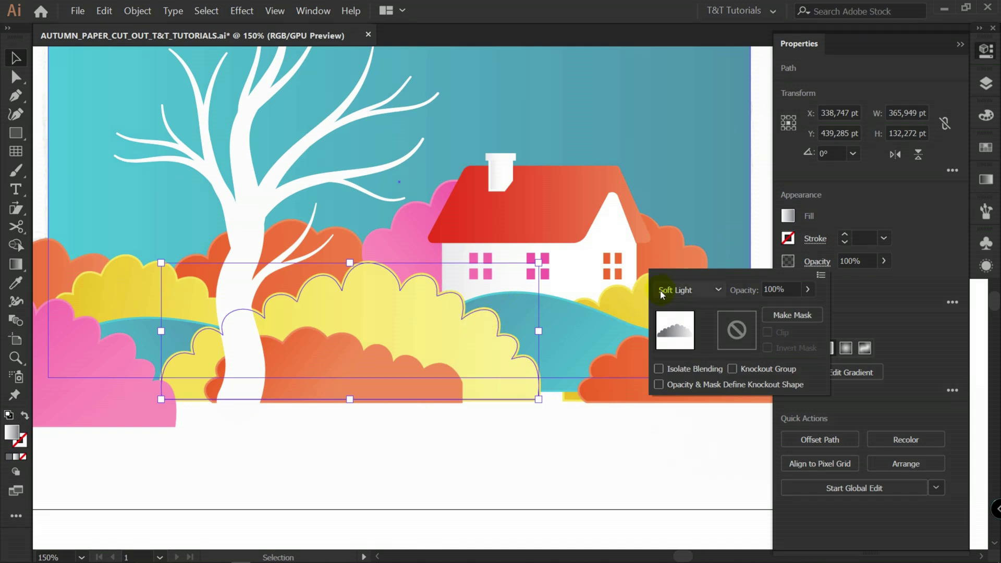
Step: Try a flat light yellow copy of the bush pasted in front with the Color Burn blending mode
left_click(452, 282, "ctrl")
key("ctrl+c")
key("ctrl+f")
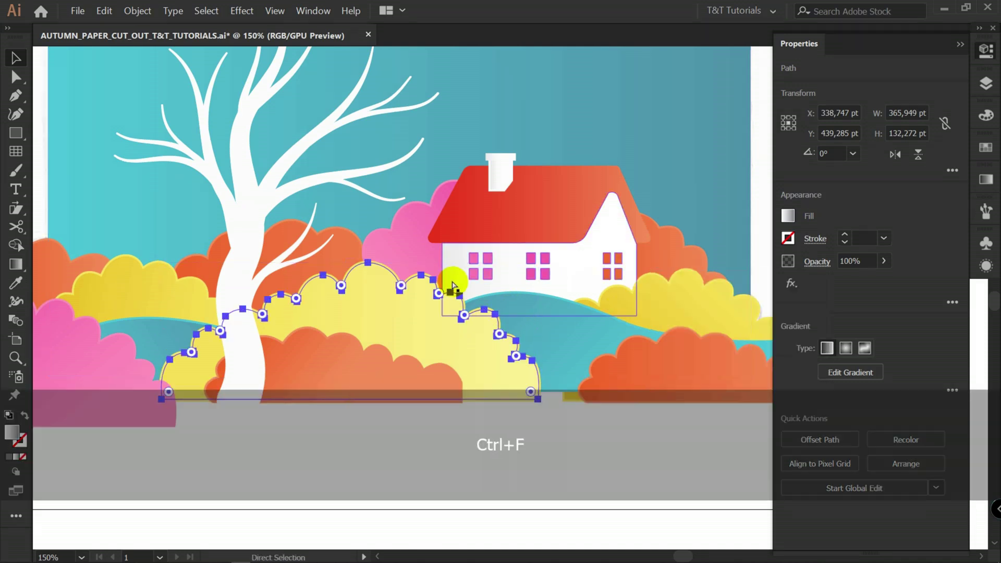
left_click_drag(453, 281, 705, 284)
left_click(817, 261)
left_click(688, 290)
left_click(701, 70)
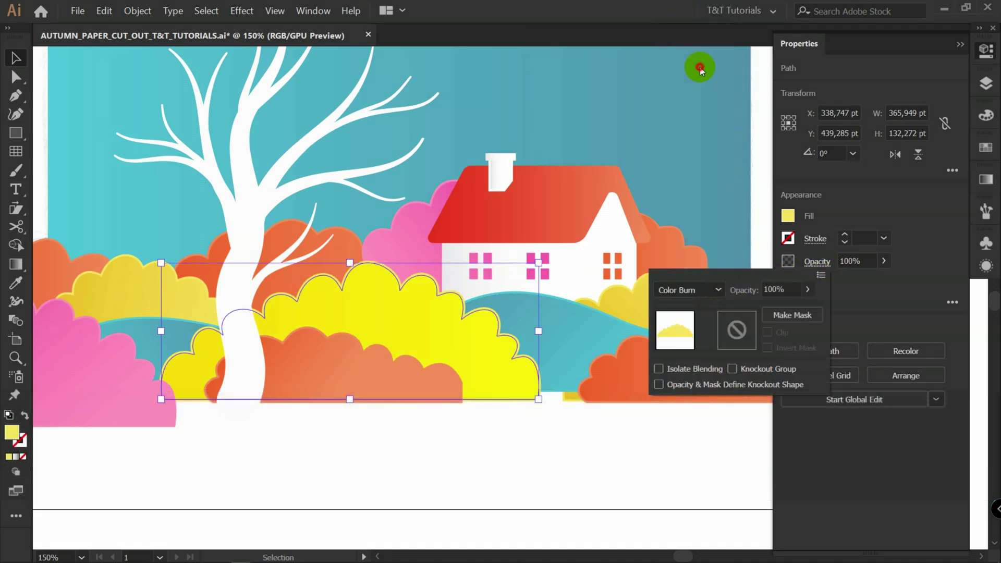
left_click(515, 499)
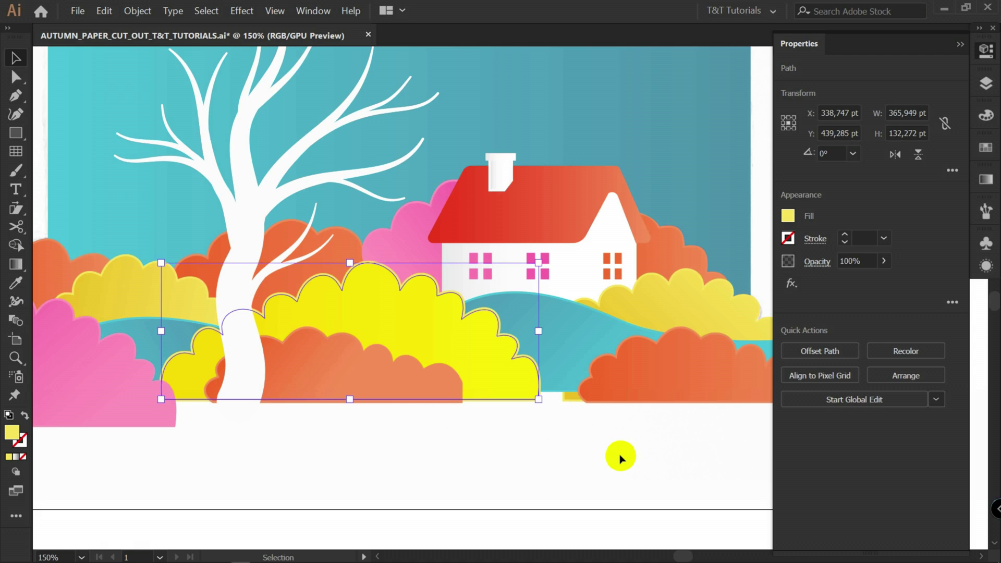
key("space")
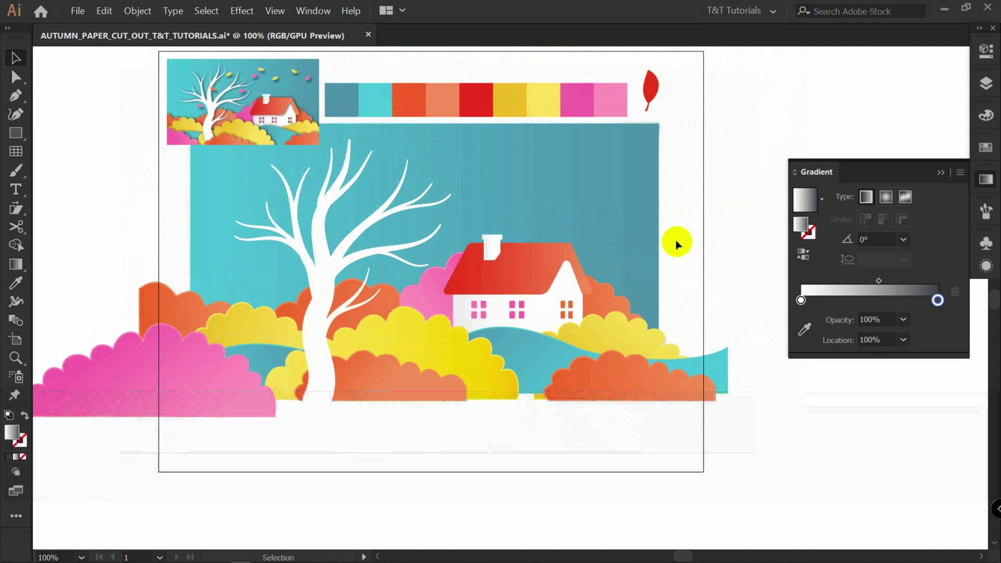
Step: Move one layer of the large yellow bush downward to check the stacked shapes, and undo the move
left_click(603, 240, "alt")
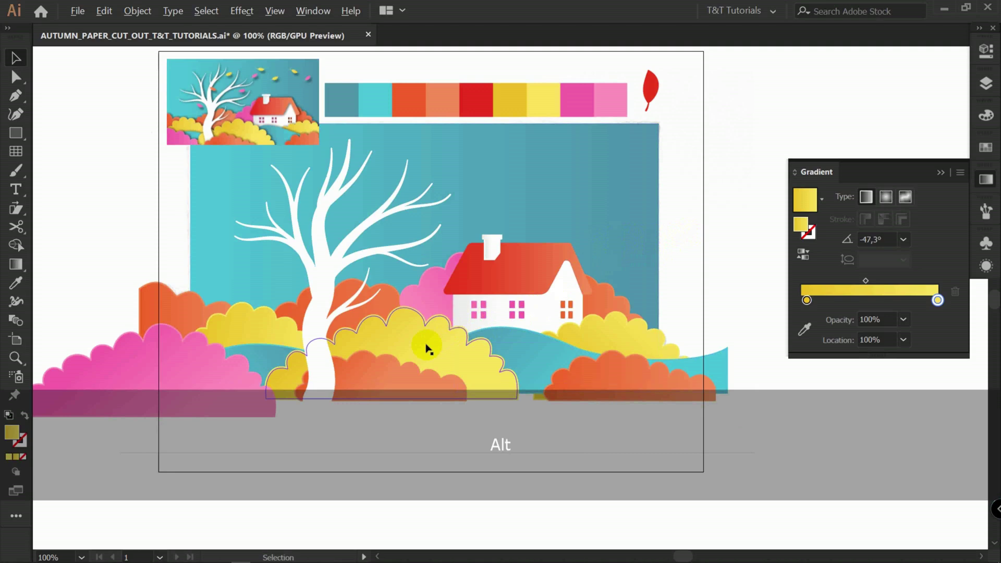
scroll(425, 348, "up", 3)
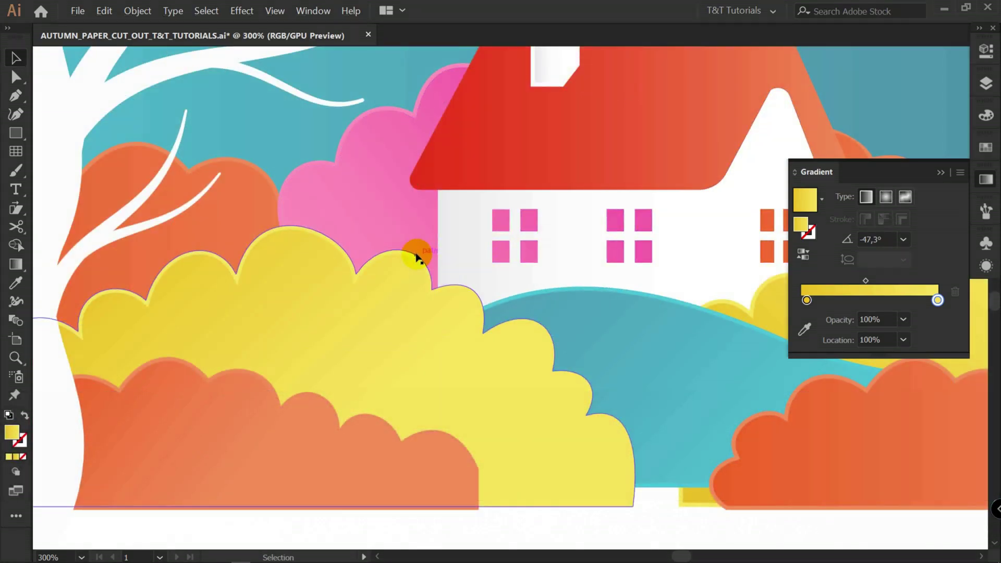
left_click(416, 257)
left_click_drag(401, 267, 393, 312)
key("ctrl+z")
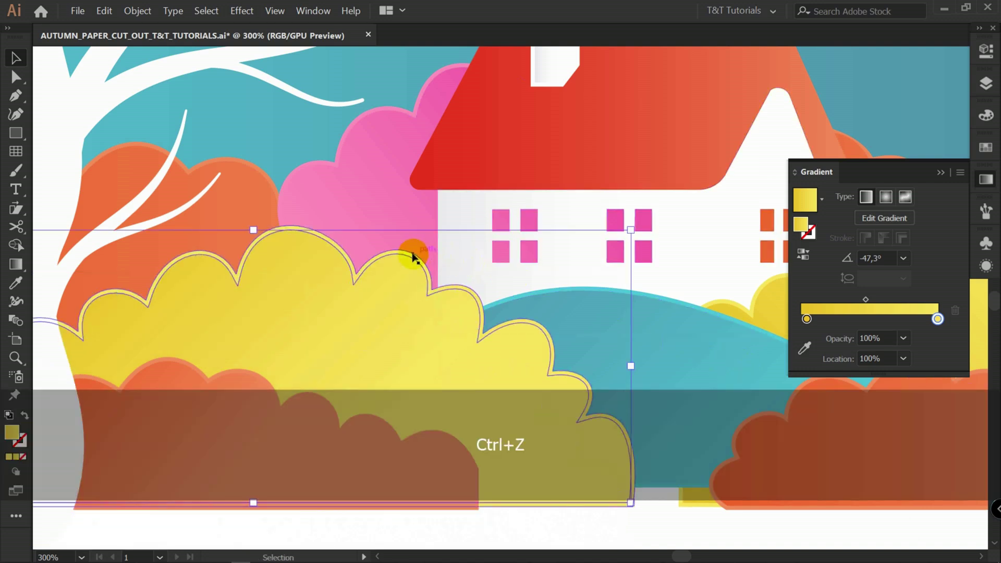
Step: Apply a Multiply drop shadow with 70% opacity, 0 pt Y offset and 6 pt blur to the large yellow bush's outer shape, lowering the X offset
left_click(241, 10)
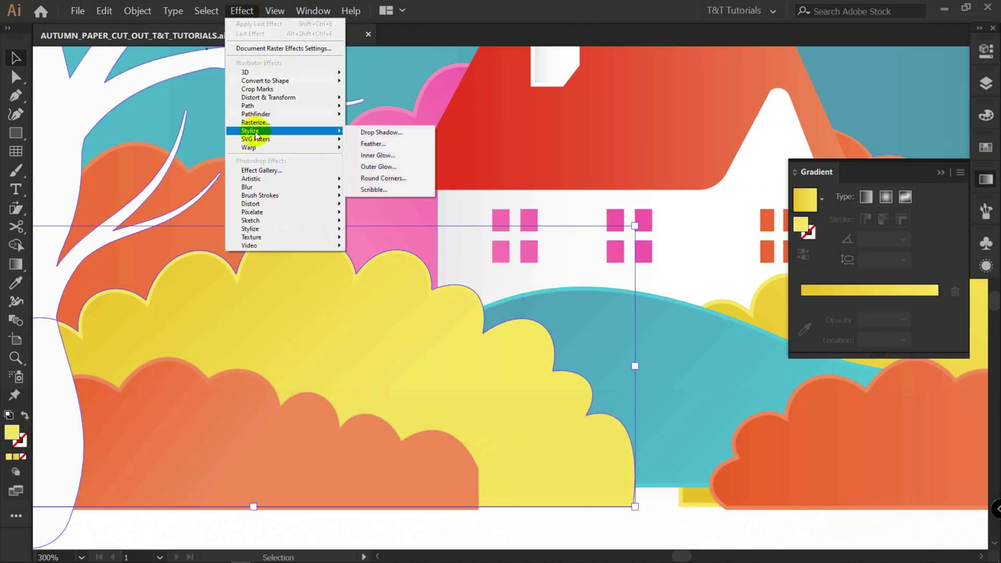
left_click(386, 132)
left_click(699, 354)
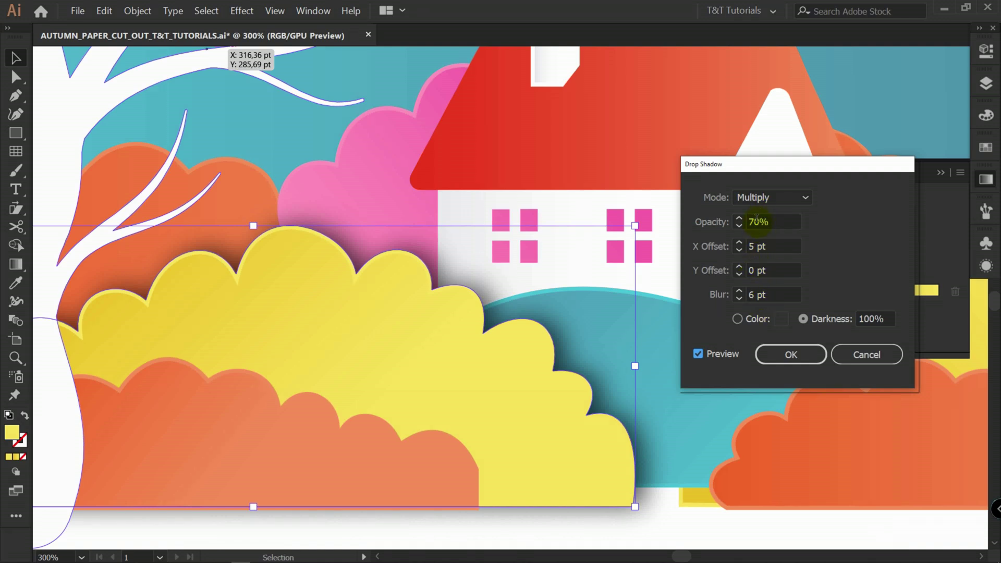
left_click(741, 249)
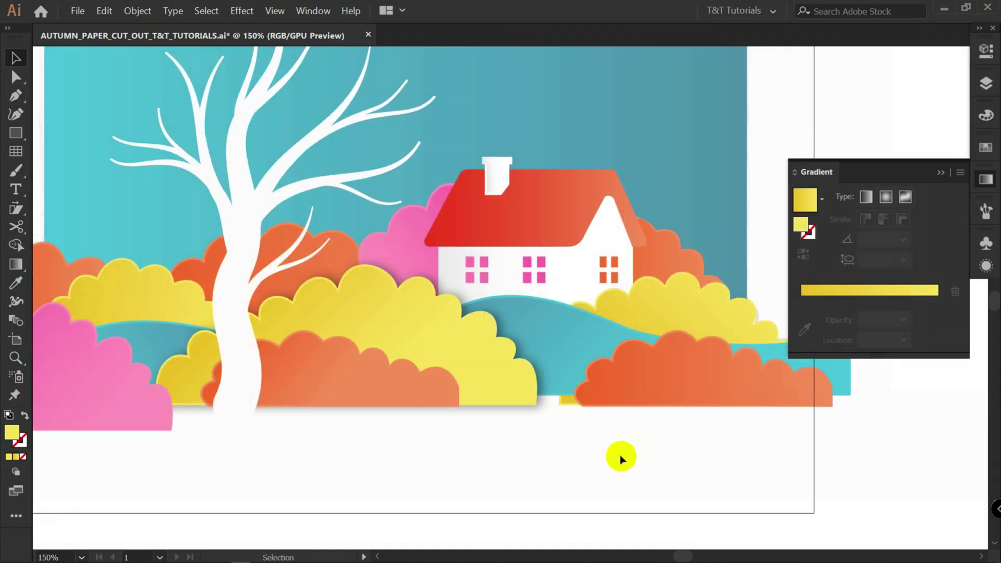
Step: Apply a Multiply drop shadow with 50% opacity, 4 pt X offset, 1 pt Y offset and 5 pt blur to the tree, house, hills and remaining bushes
left_click_drag(400, 440, 453, 467)
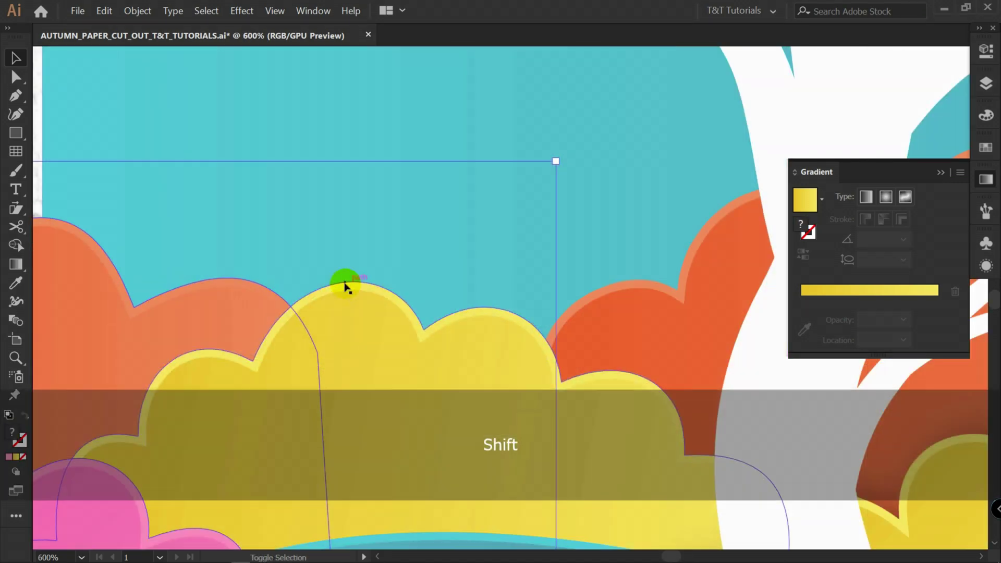
left_click(347, 284, "shift")
key("ctrl+minus")
key("ctrl+minus")
key("ctrl+minus")
key("ctrl+minus")
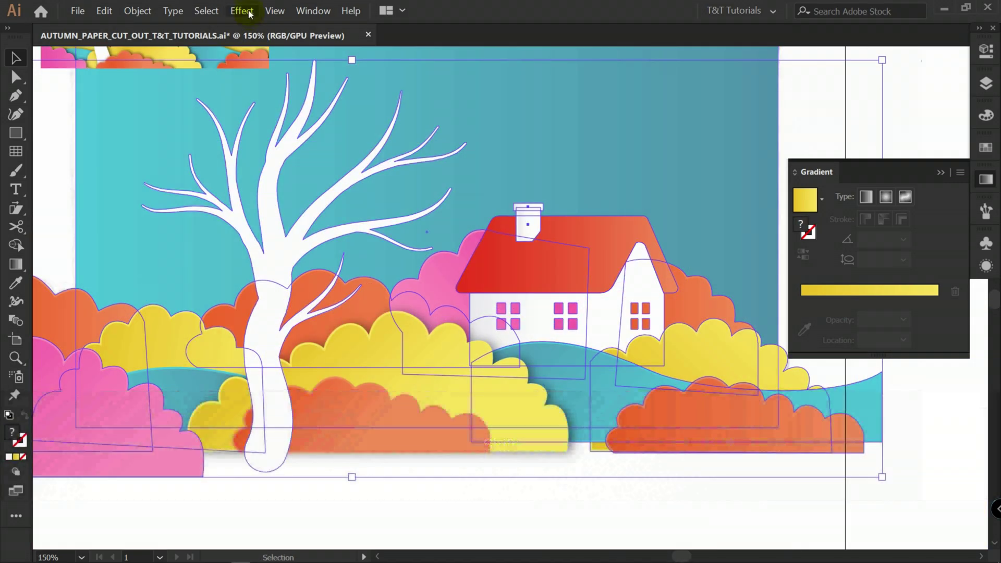
left_click(242, 10)
mouse_move(263, 134)
left_click(380, 130)
left_click(718, 354)
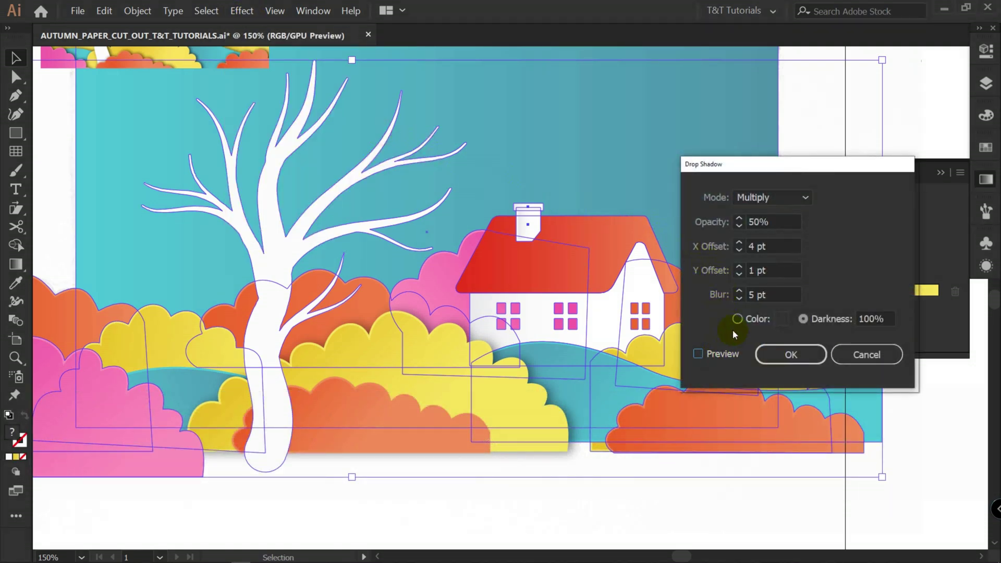
left_click(791, 355)
left_click(746, 513)
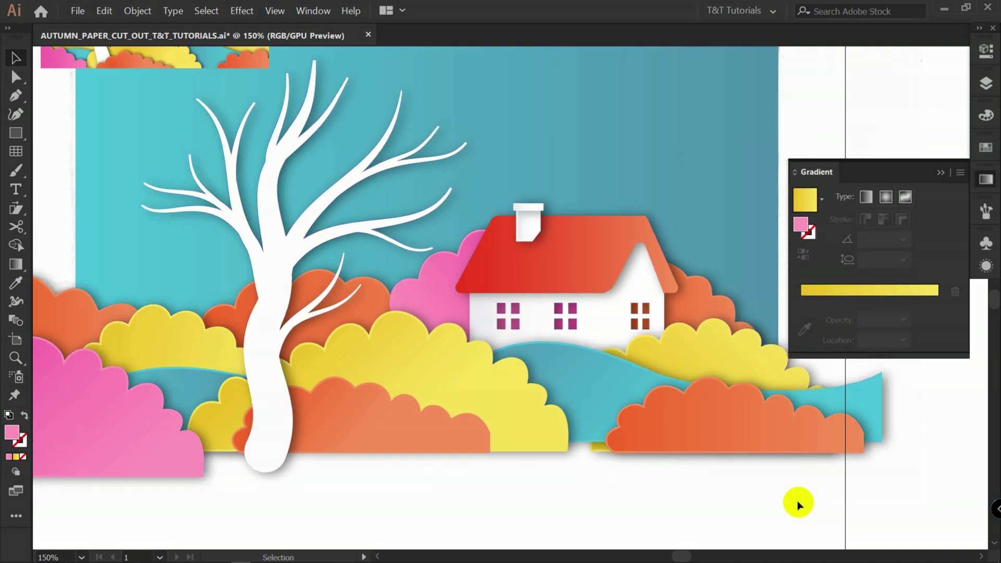
Step: Reopen the white tree's existing drop shadow settings and set its blur to 6 pt
left_click(614, 454)
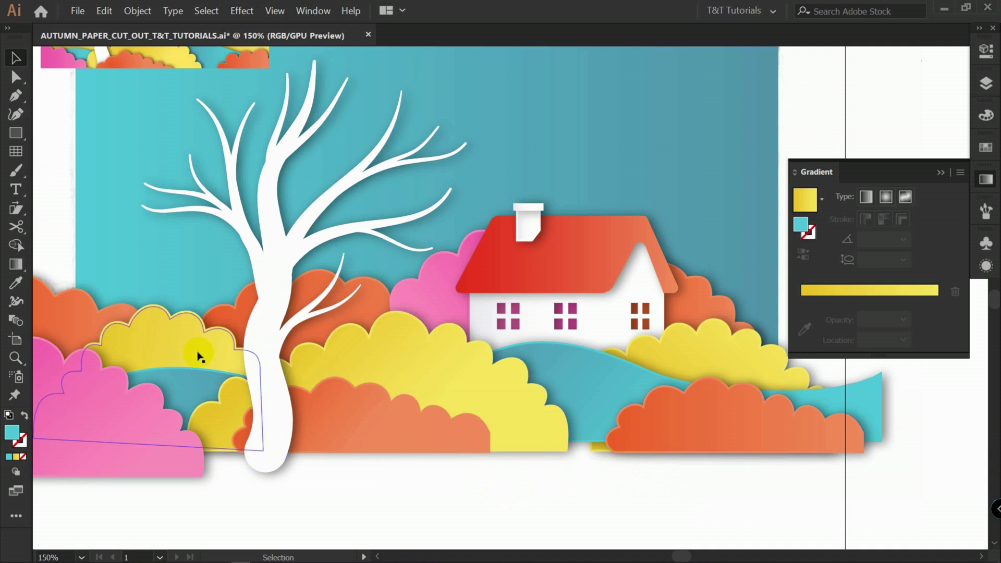
left_click(228, 363)
left_click(274, 274)
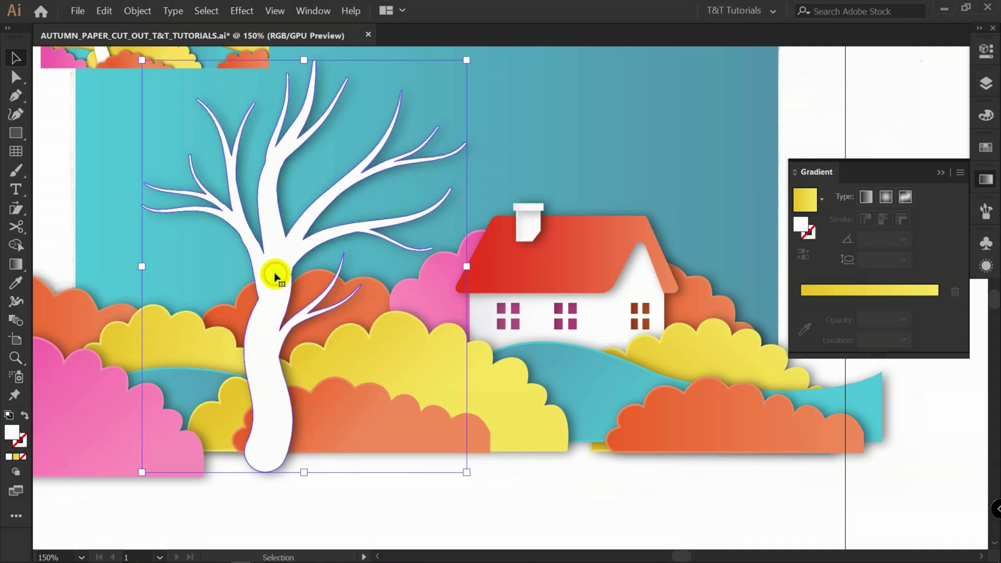
left_click(986, 51)
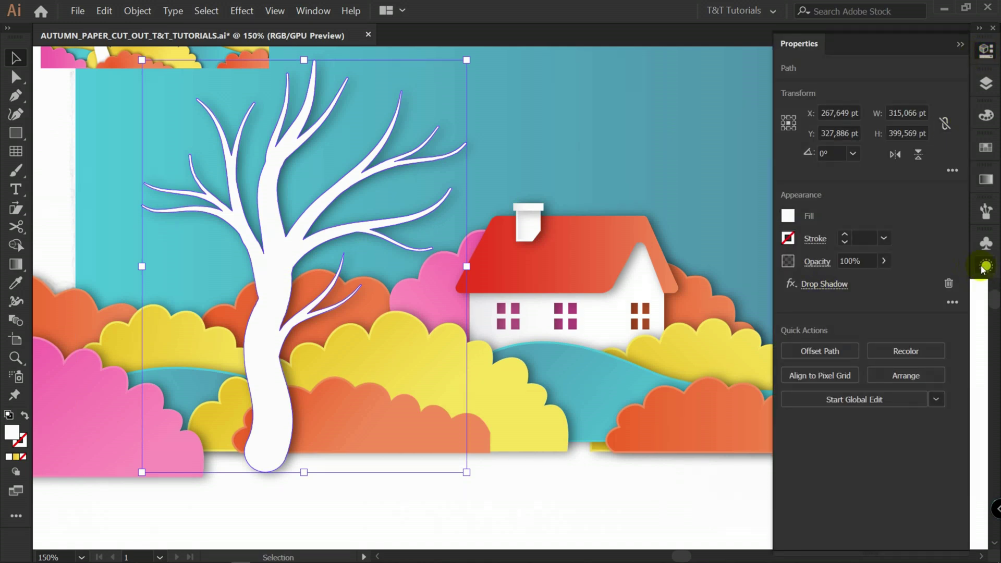
left_click(985, 267)
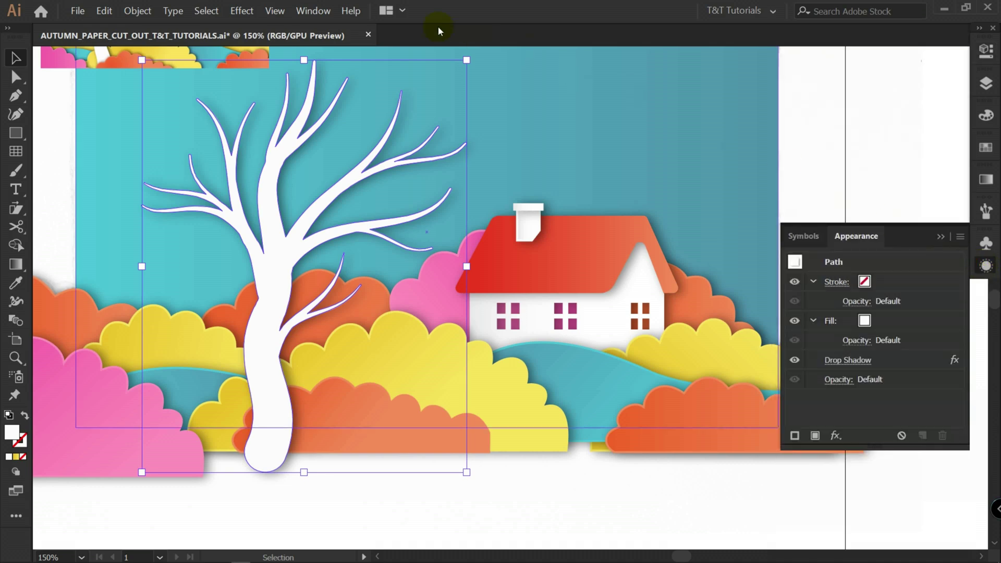
left_click(318, 10)
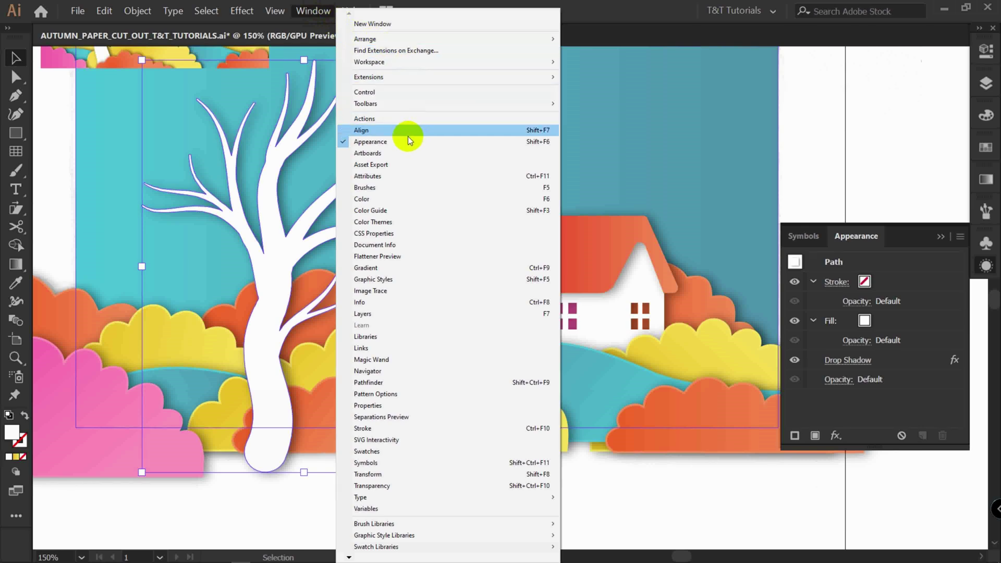
left_click(854, 360)
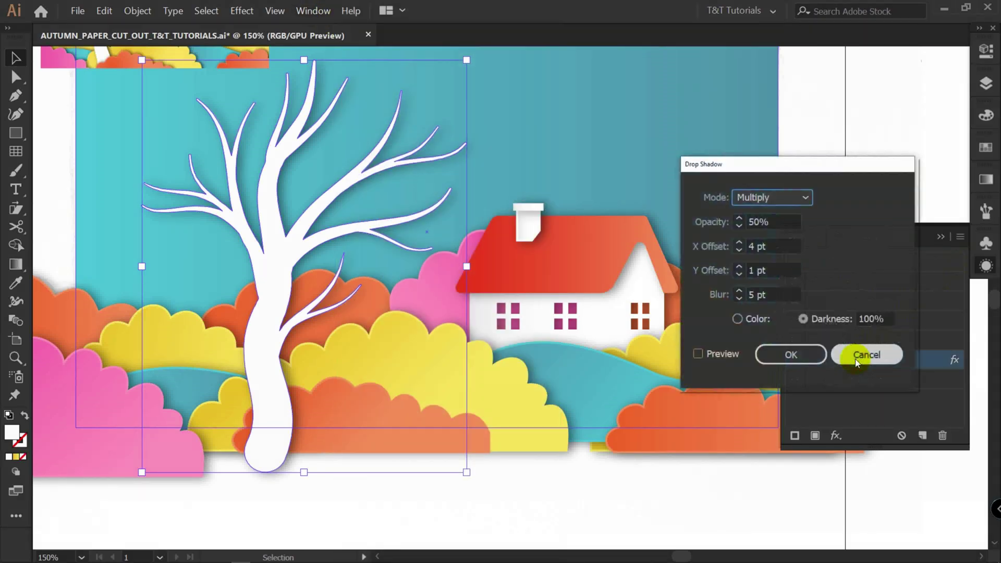
left_click(719, 354)
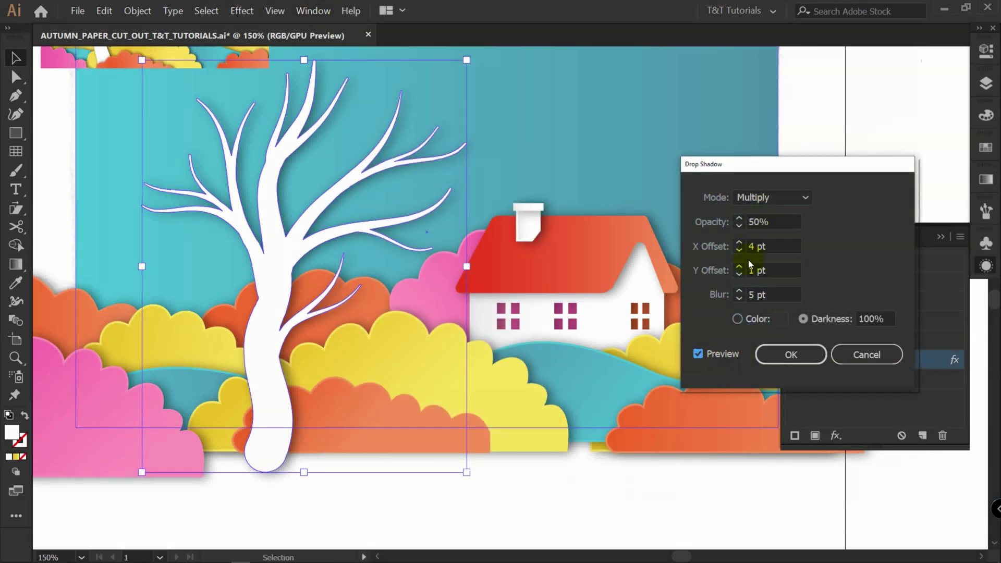
left_click(740, 292)
left_click(740, 292)
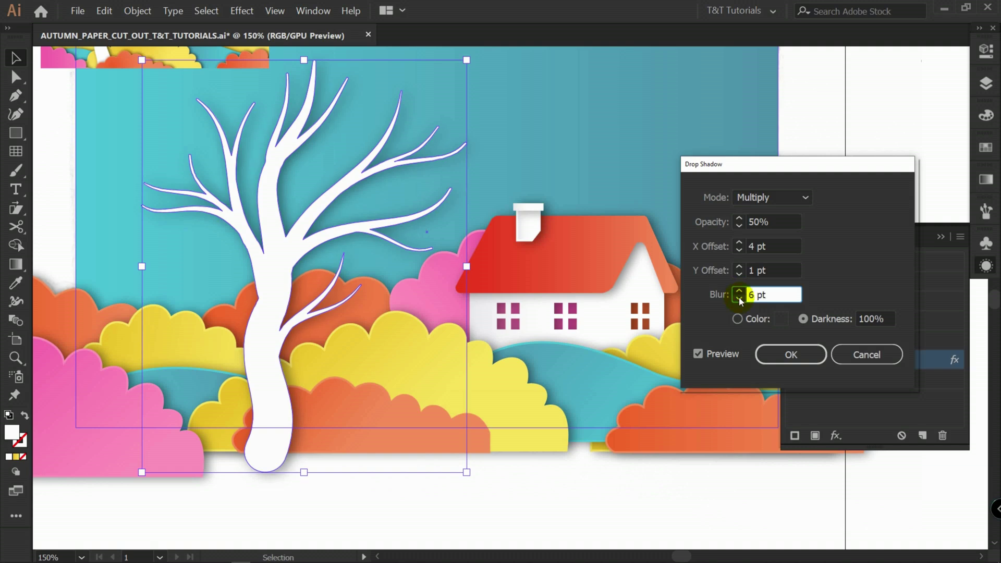
left_click(789, 355)
Step: Rotate the red leaf and scatter copies of it over the sky and tree, recolouring them yellow, pink and orange from the palette
key("space")
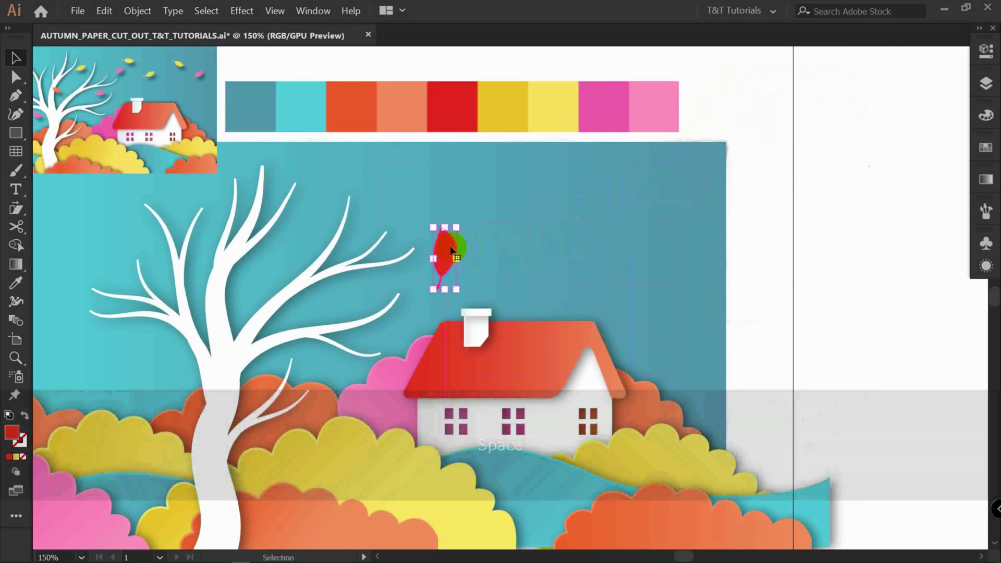
mouse_move(468, 232)
left_mouse_down()
mouse_move(527, 190)
mouse_move(552, 217)
mouse_move(543, 236)
left_mouse_up()
scroll(527, 189, "up", 3)
scroll(576, 236, "down", 3)
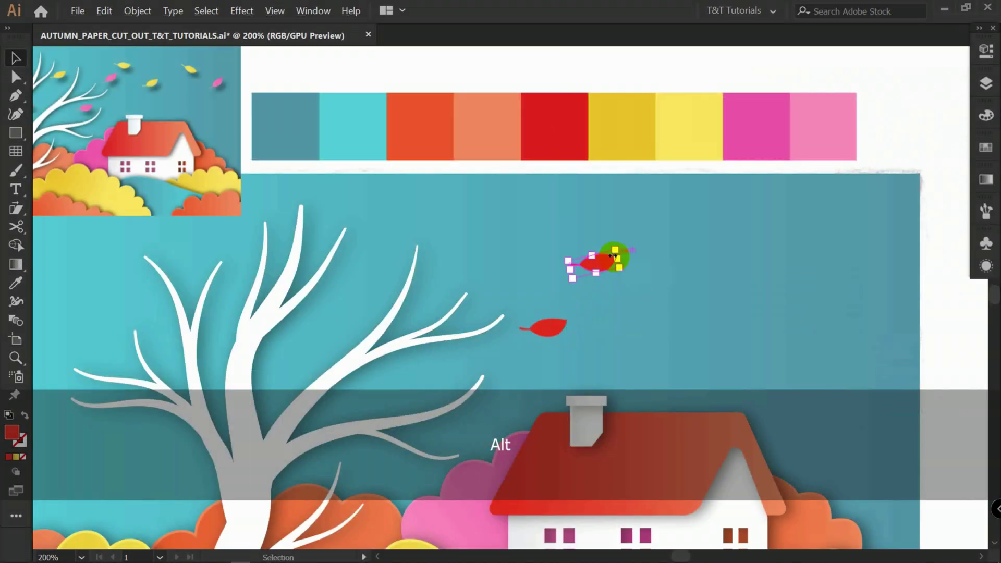
left_click(666, 127)
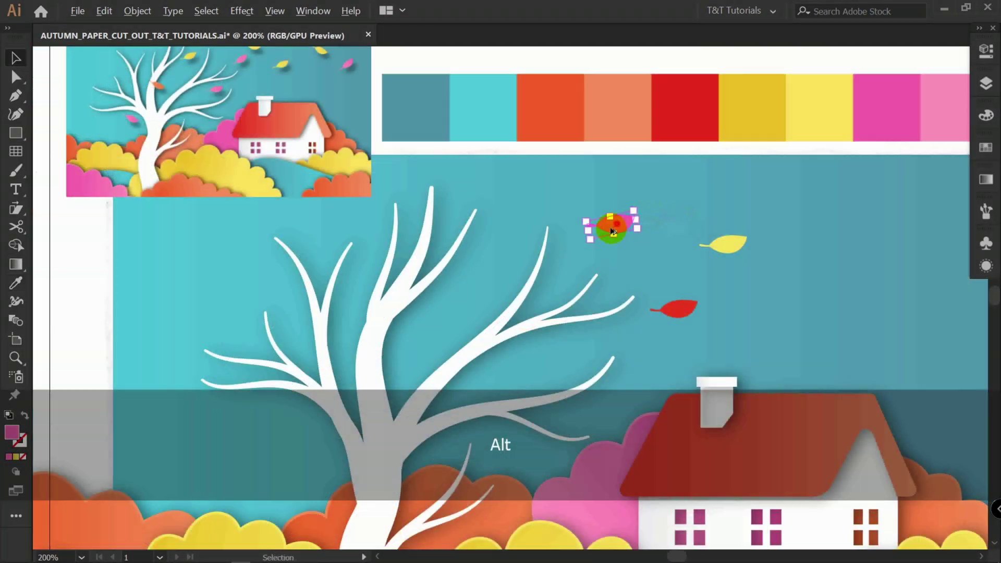
left_click_drag(611, 229, 476, 286)
key("i")
Step: Select all the scattered leaves together and apply a drop shadow to them
left_click(748, 210)
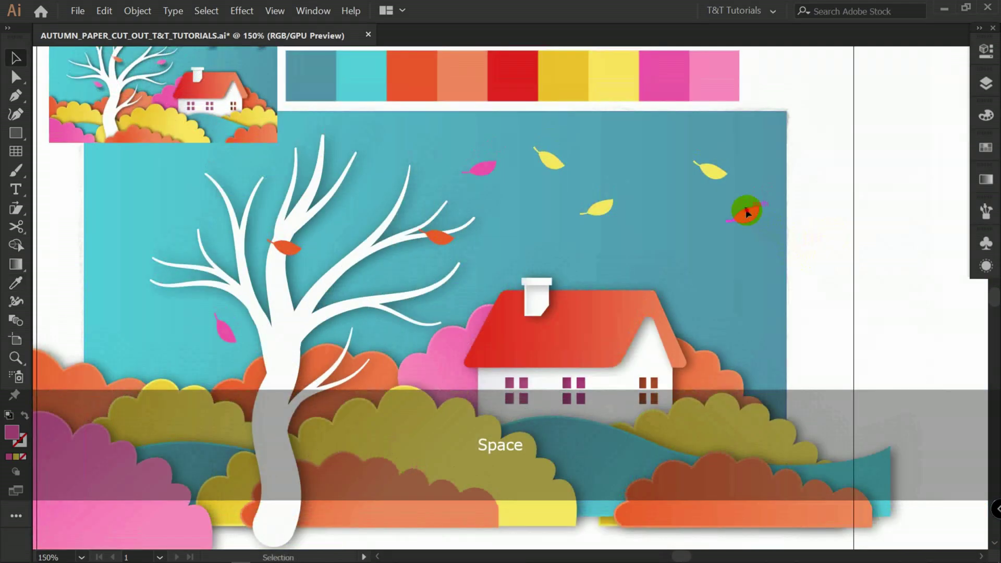
left_click(715, 163, "shift")
left_click(610, 205, "shift")
left_click(557, 167, "shift")
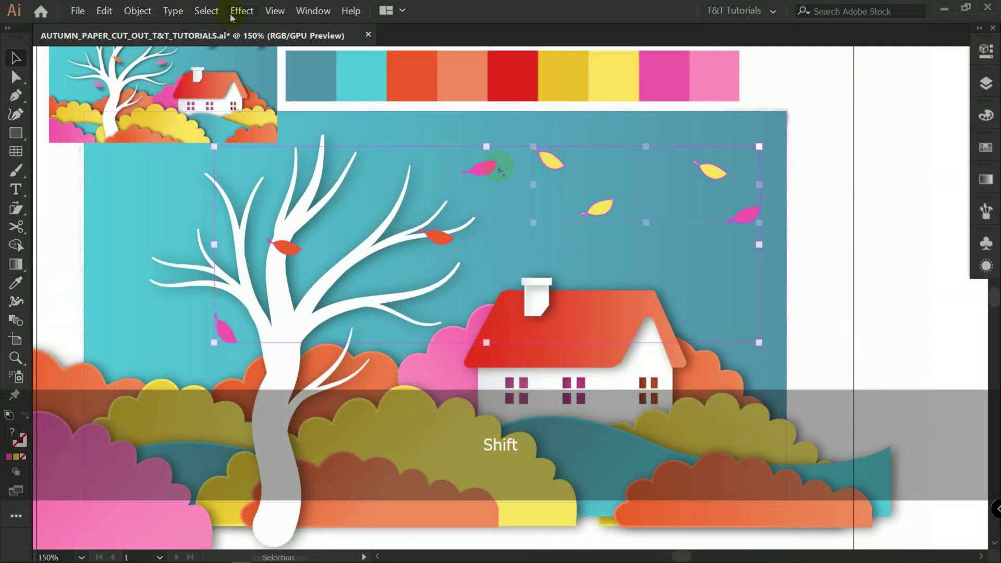
left_click(235, 15)
mouse_move(255, 130)
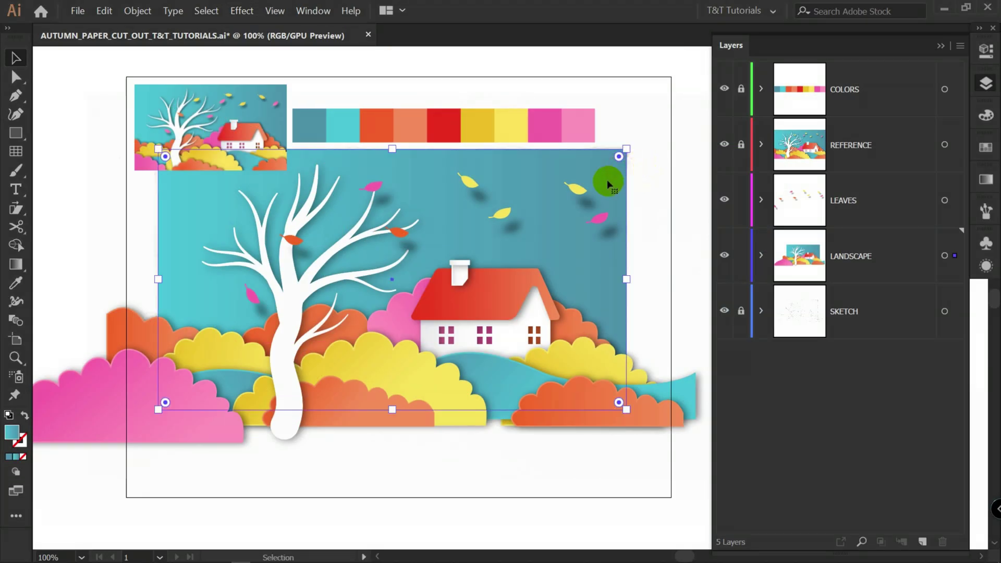
Step: Paste a copy of the background rectangle in place on top and use it as a clipping mask for everything on the LANDSCAPE layer
key("ctrl+c")
key("ctrl+shift+v")
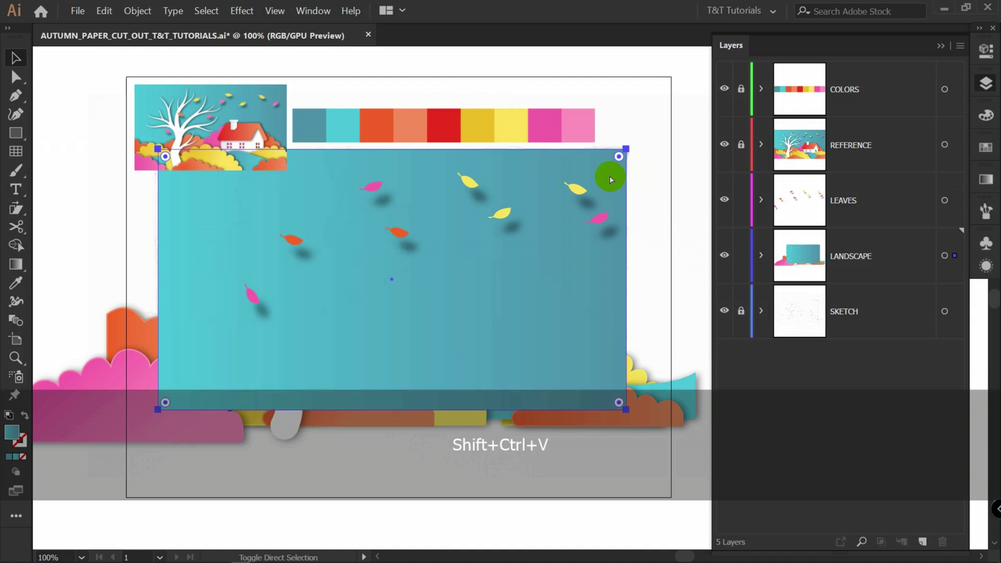
left_click(954, 257)
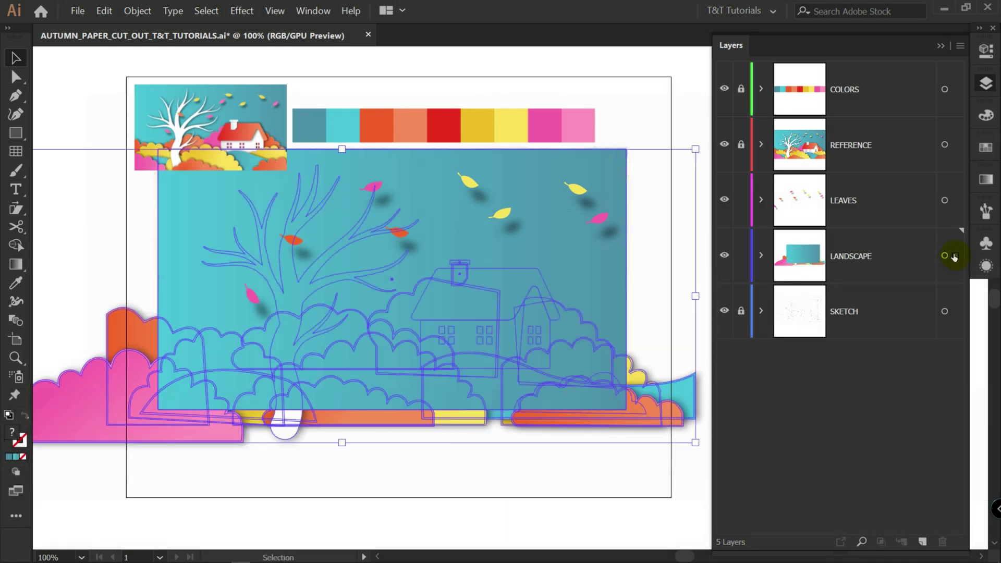
right_click(551, 288)
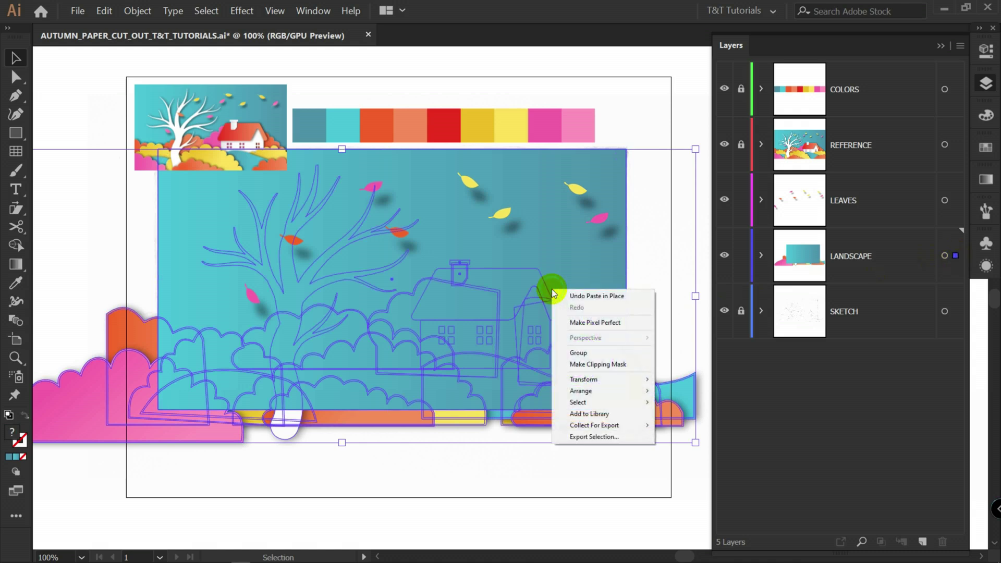
left_click(595, 365)
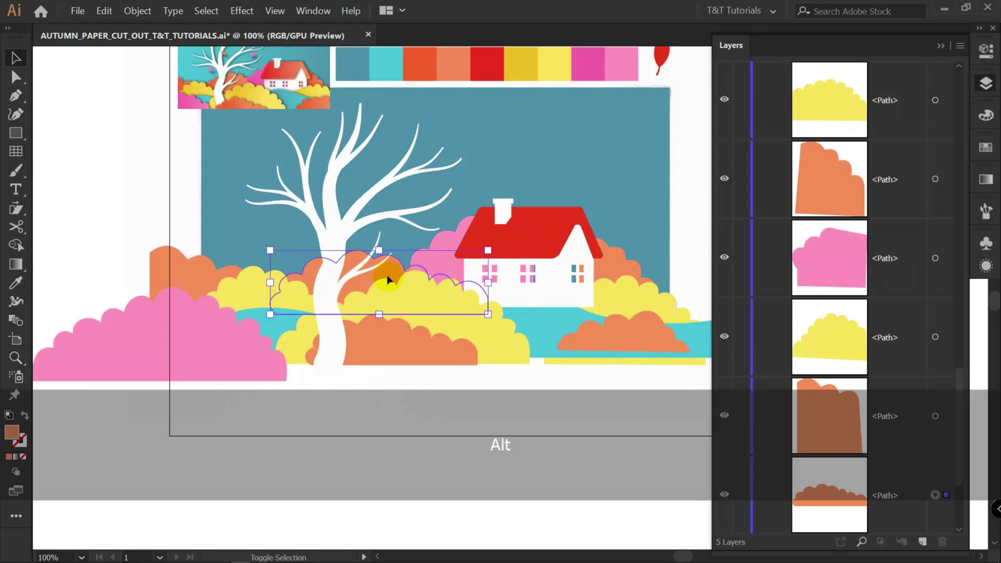
left_click_drag(388, 280, 393, 264)
key("g")
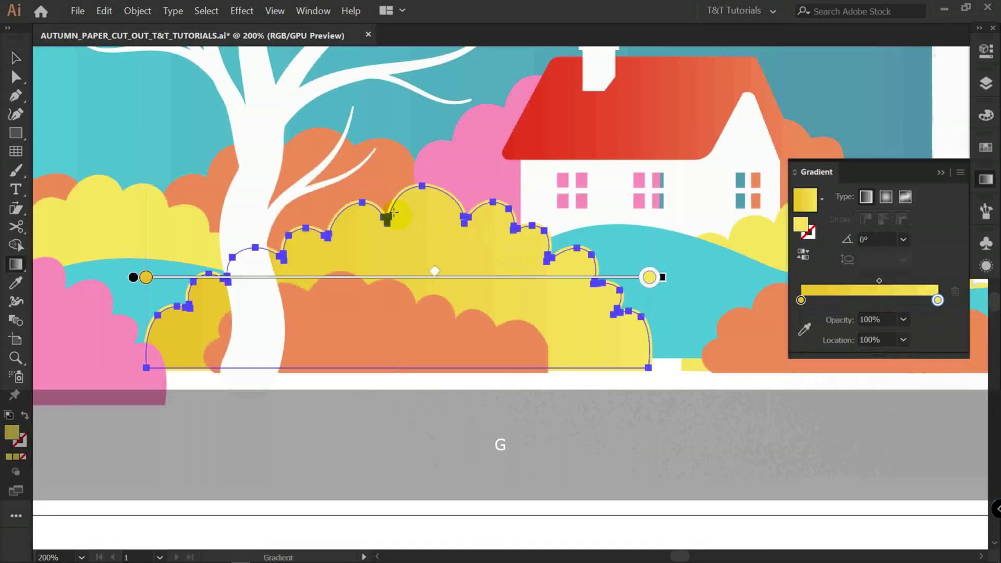
left_click_drag(270, 187, 500, 339)
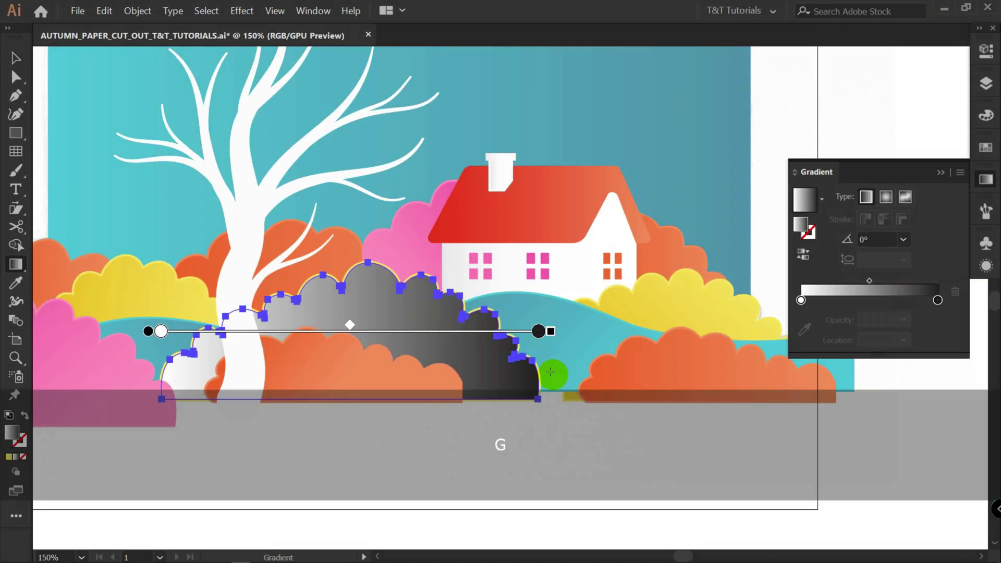
left_click_drag(568, 379, 232, 369)
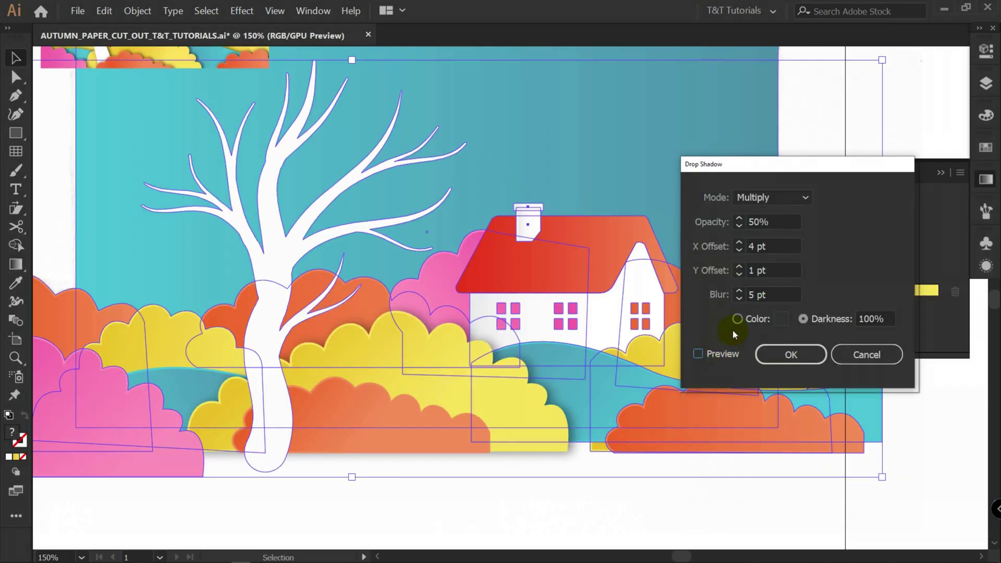
left_click(727, 353)
left_click(791, 354)
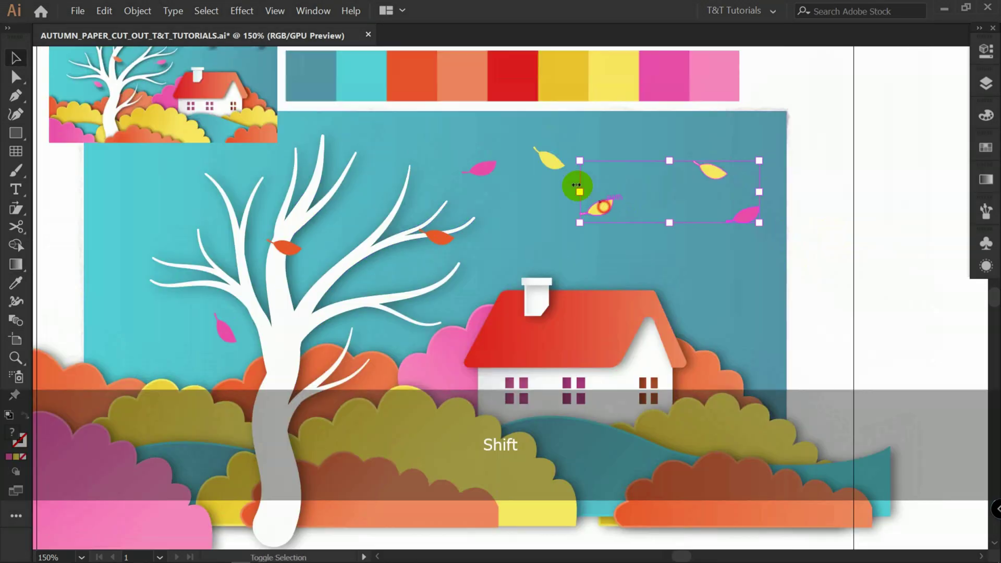
left_click(550, 159, "shift")
left_click(485, 167, "shift")
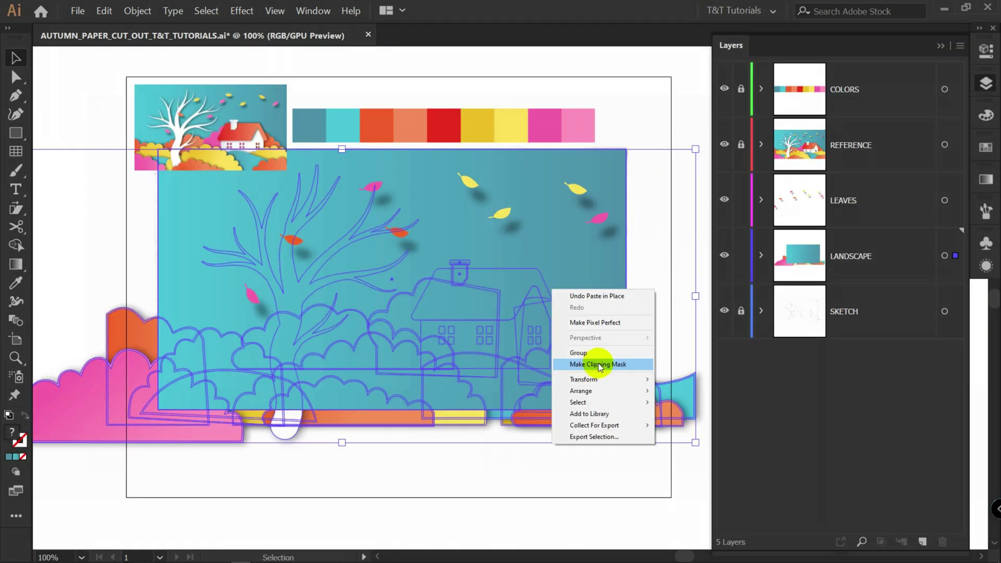
left_click(599, 362)
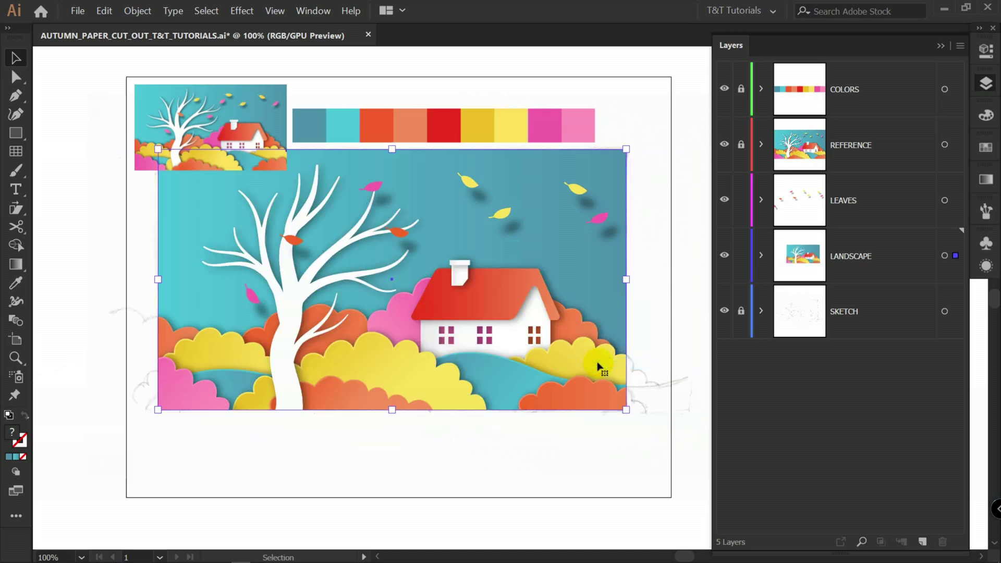